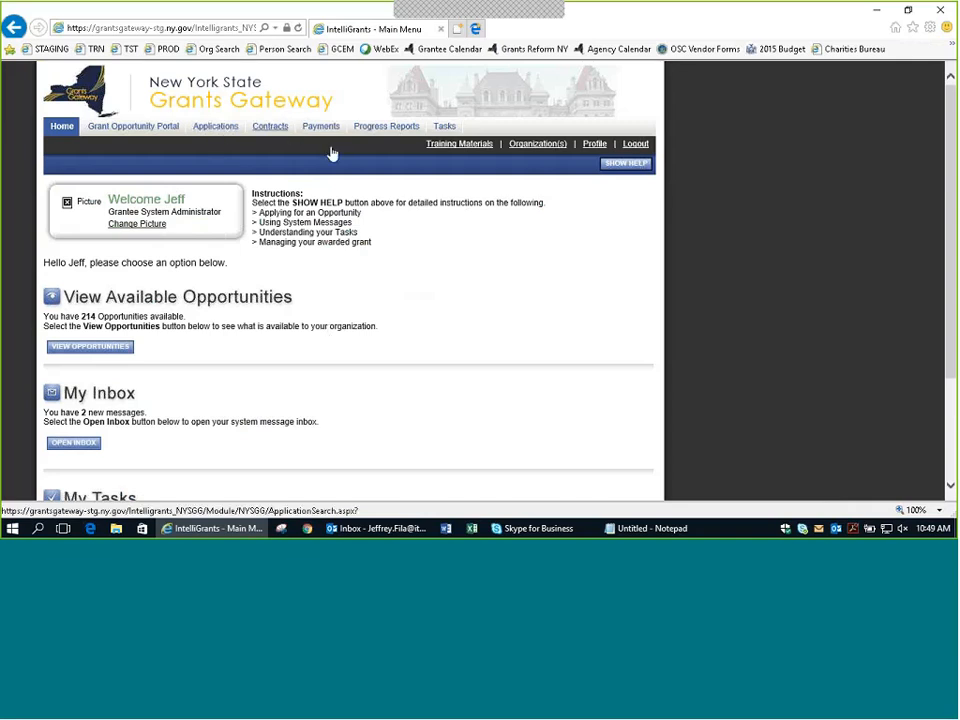
Step: Open the My Tasks list on the home page and examine the listed contract's current status and organization
scroll(236, 354, down, 3)
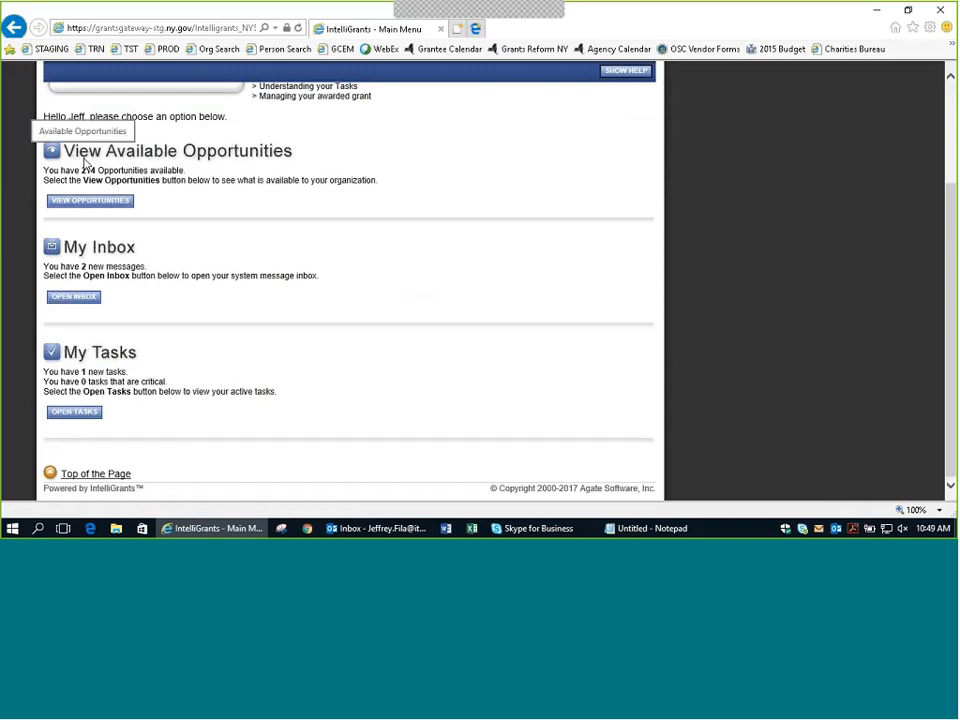
click(86, 412)
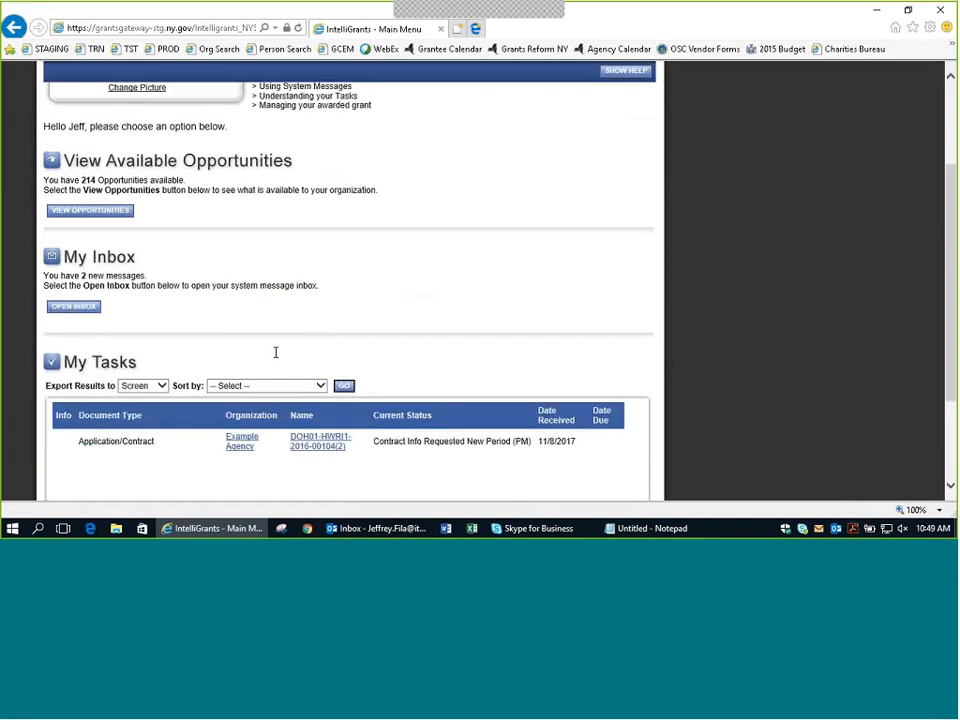
scroll(273, 355, down, 3)
drag(370, 310, 524, 308)
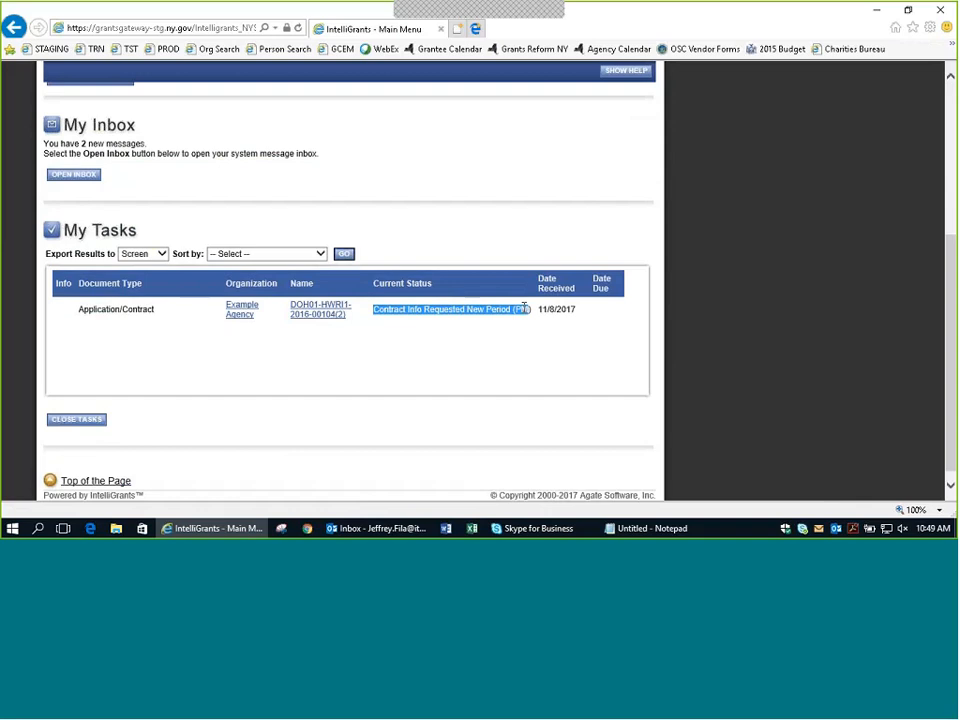
click(452, 334)
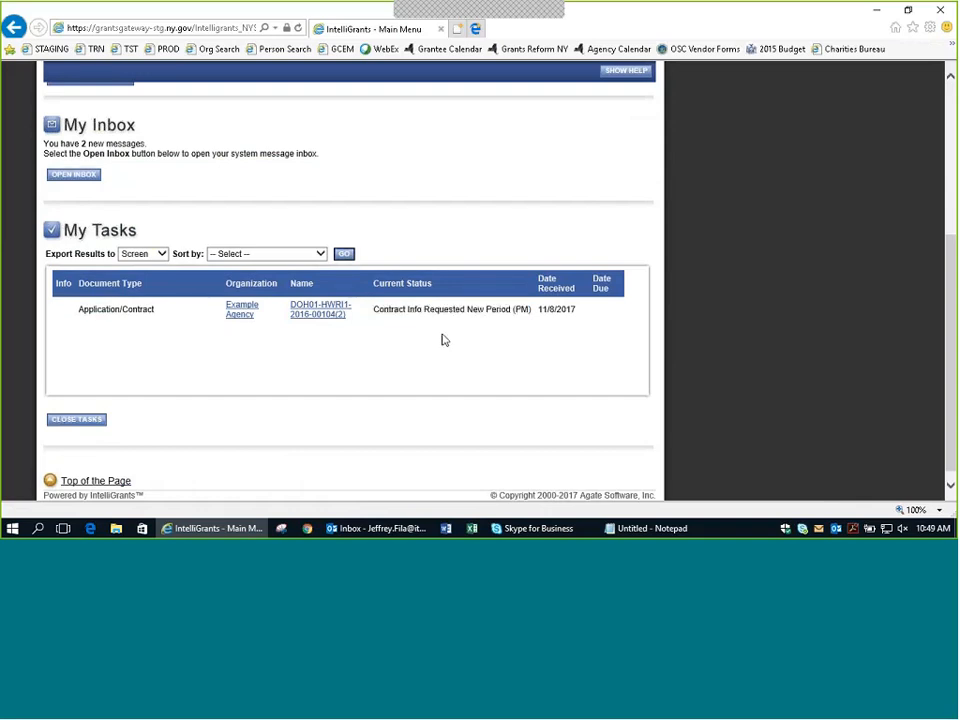
drag(255, 321, 238, 317)
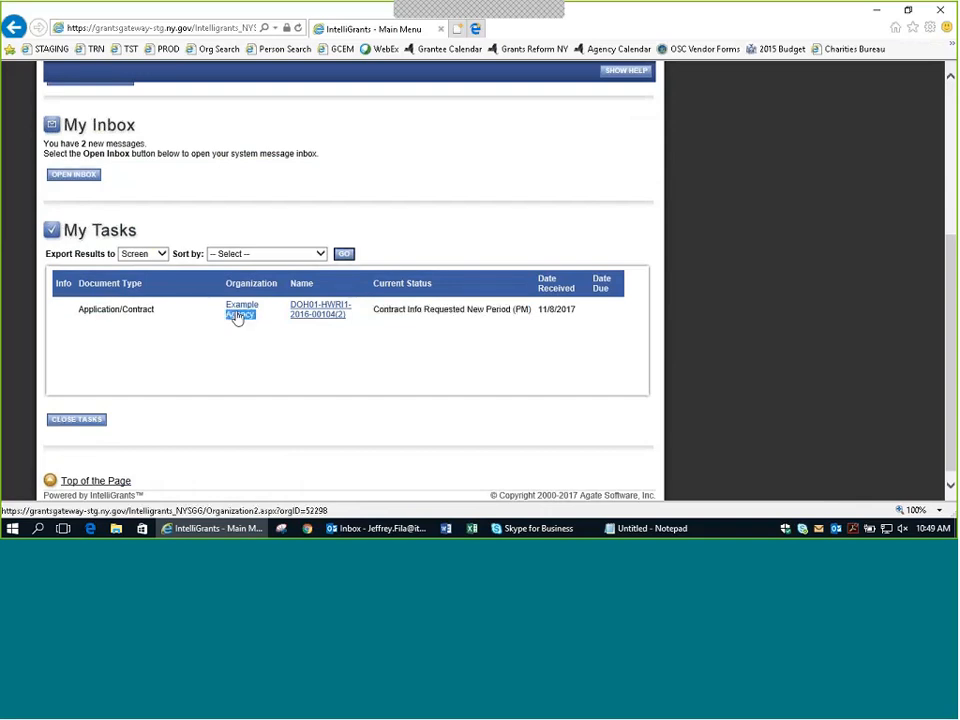
click(274, 354)
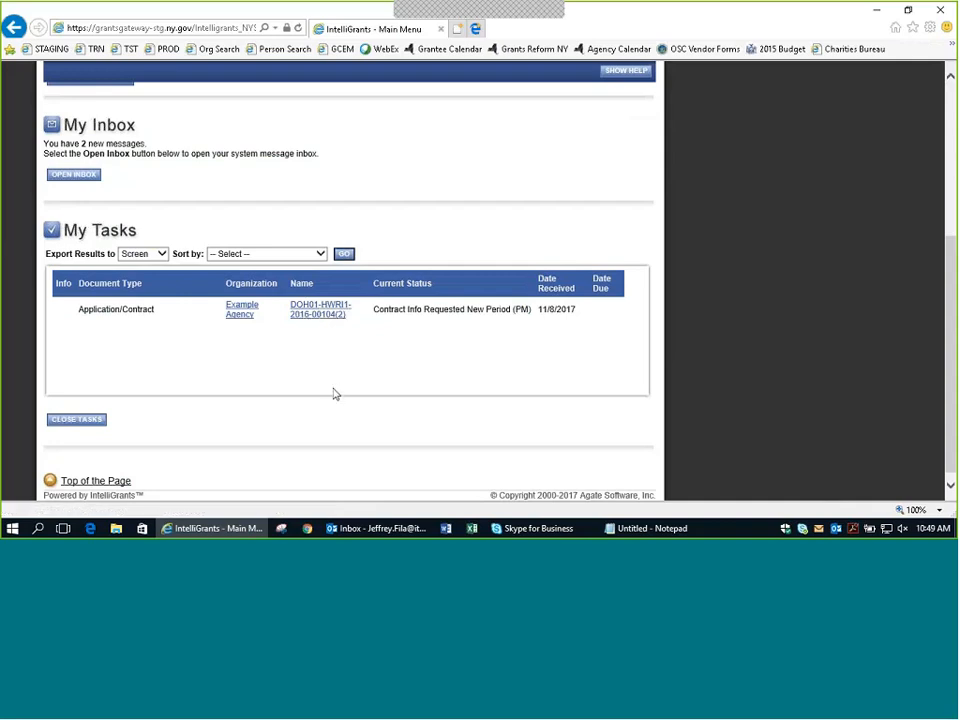
scroll(333, 392, up, 3)
scroll(17, 371, down, 3)
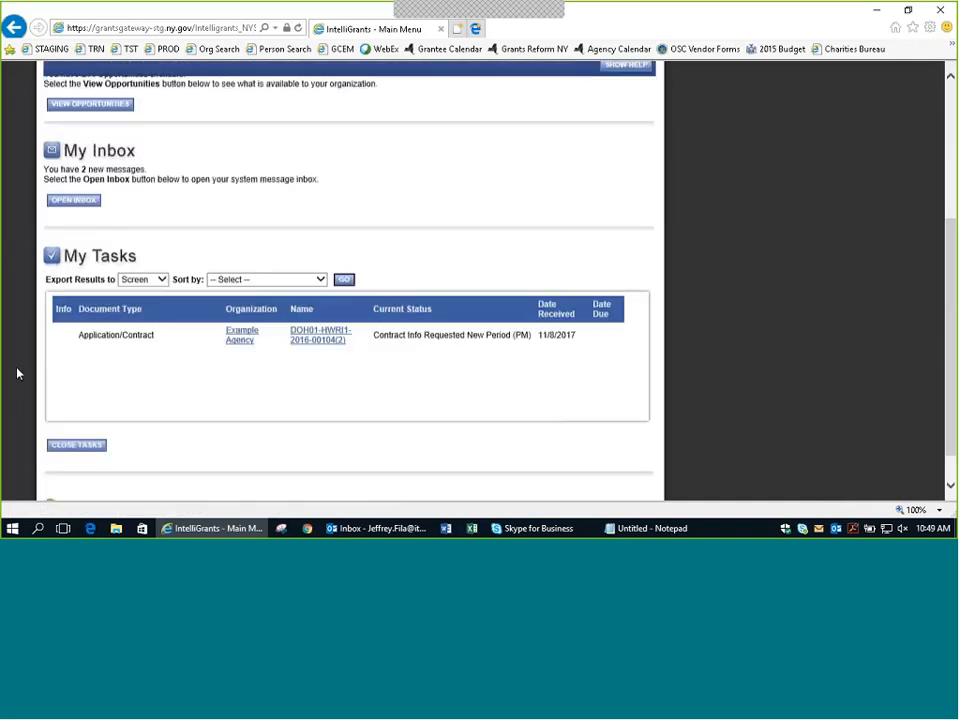
scroll(308, 373, up, 3)
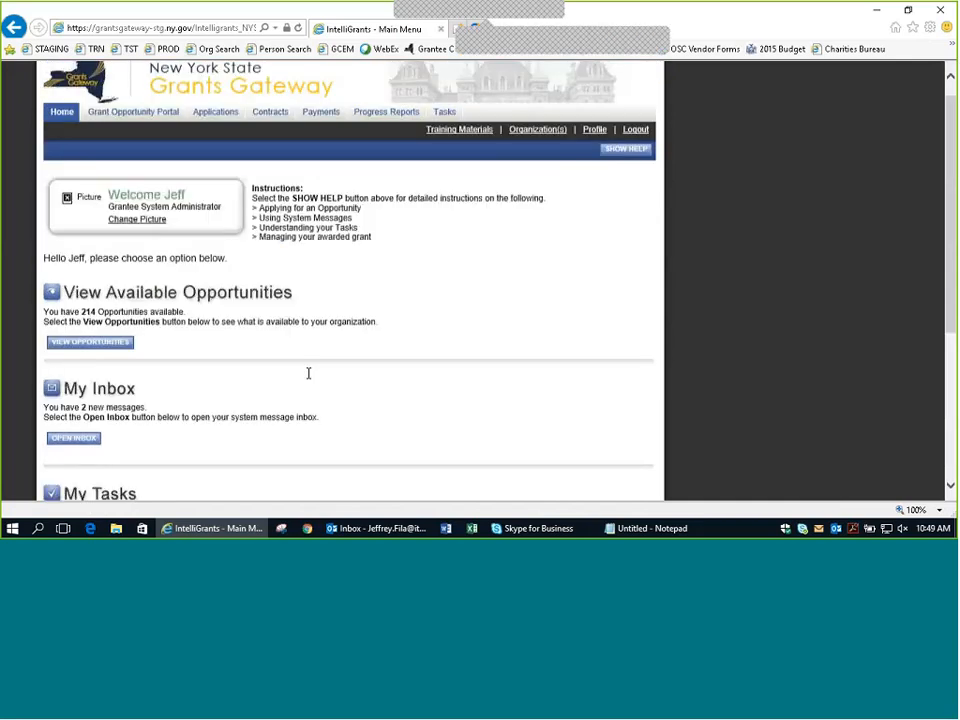
scroll(308, 373, up, 1)
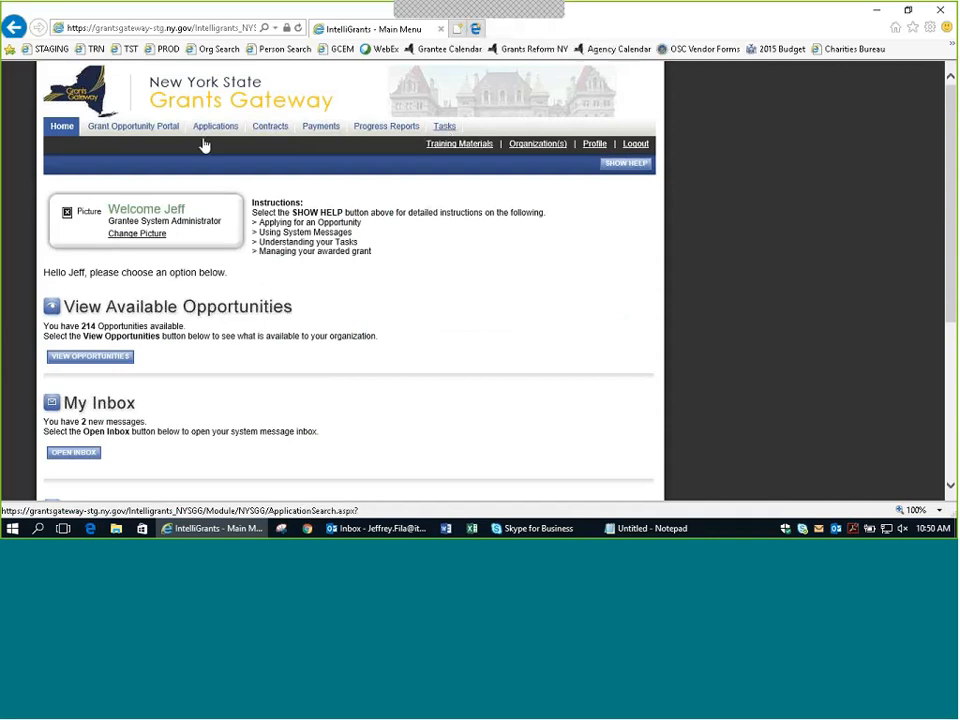
Step: Go to the contract search page and run a search with all criteria left blank
click(268, 128)
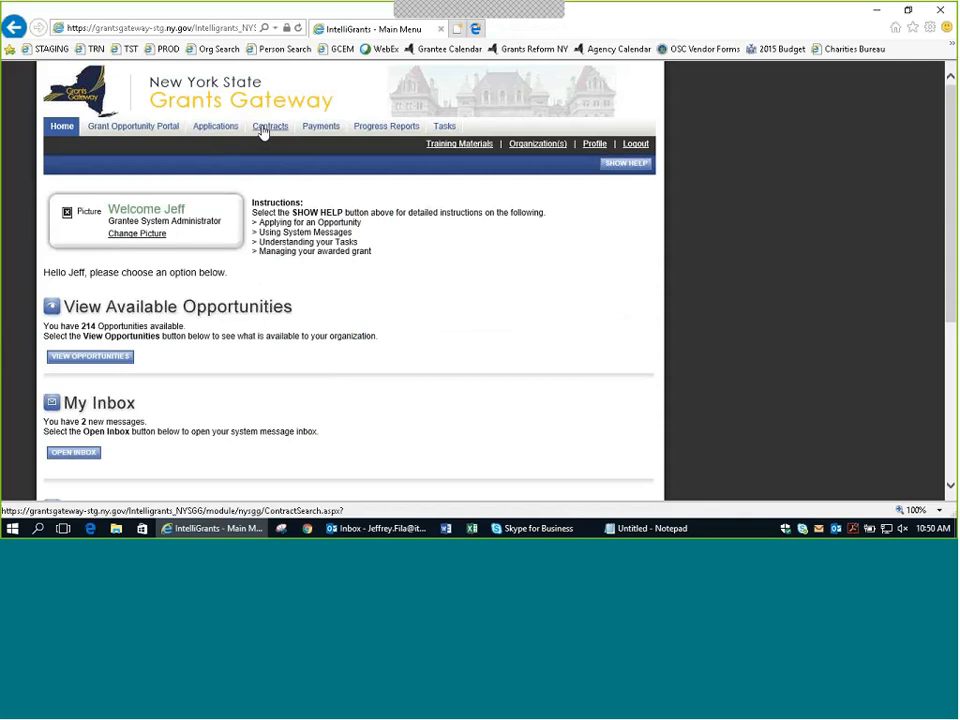
scroll(311, 313, down, 3)
scroll(244, 321, up, 2)
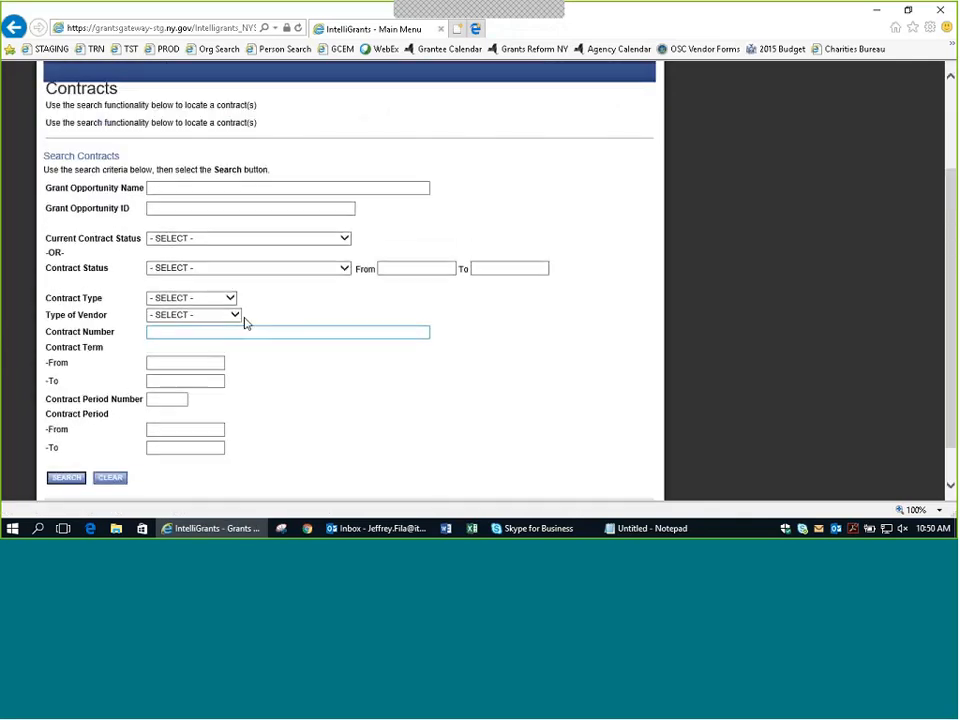
scroll(210, 249, down, 3)
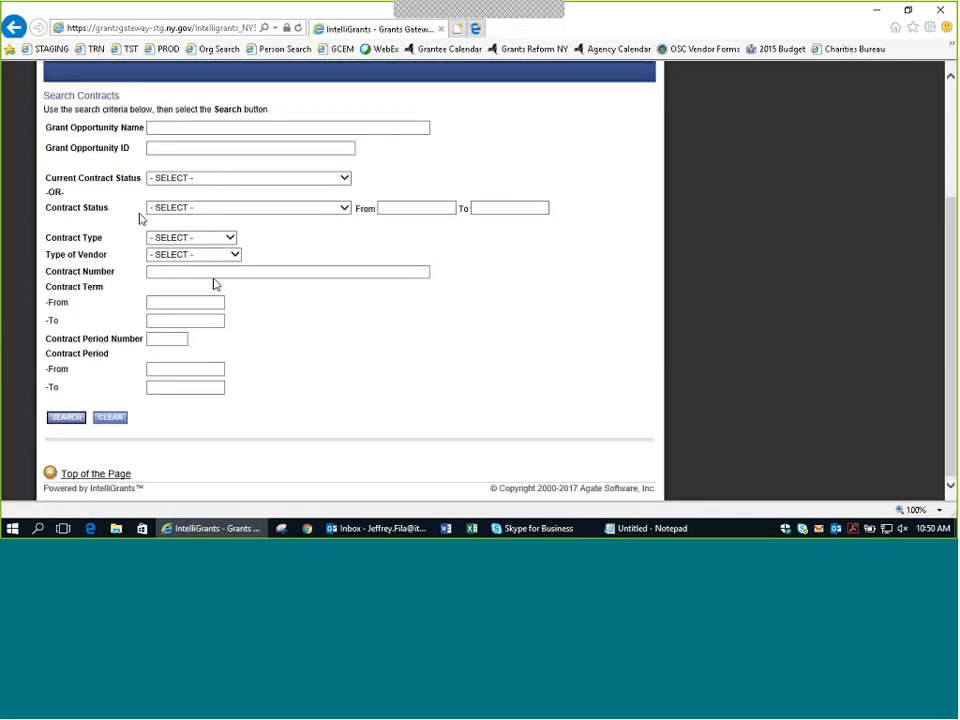
click(66, 418)
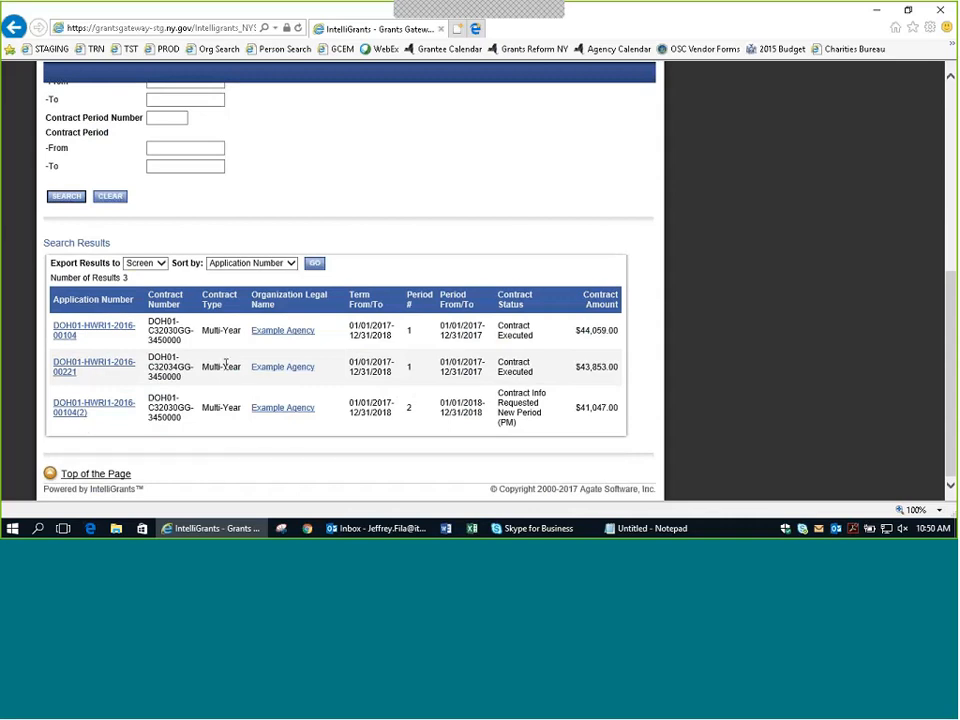
Step: Examine the term dates, period numbers and contract status of the contracts in the search results
double_click(404, 334)
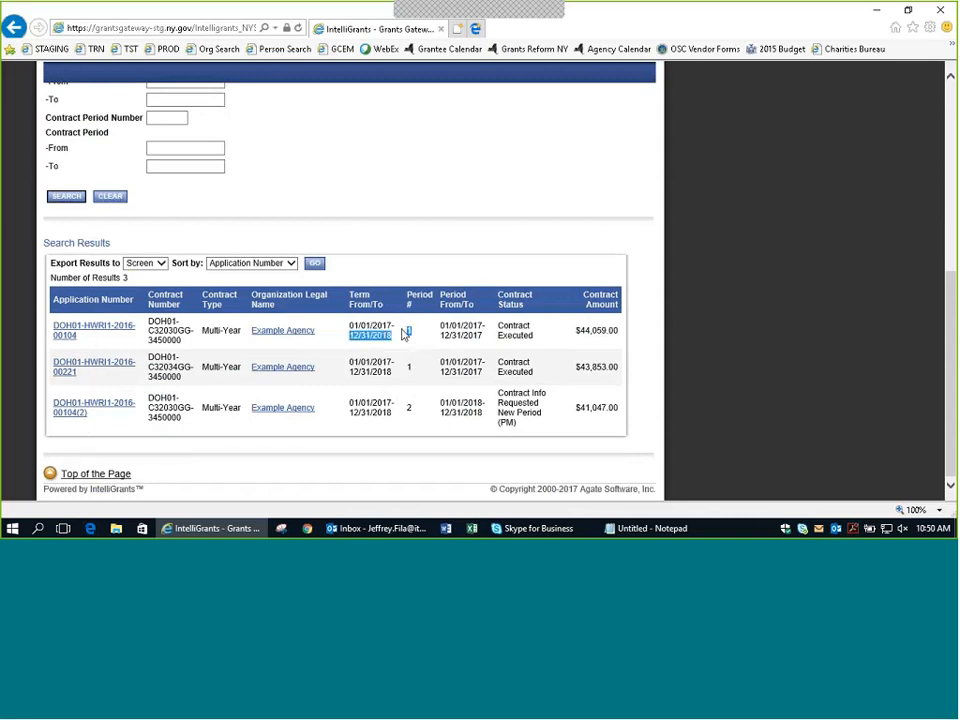
click(404, 336)
double_click(409, 407)
click(84, 421)
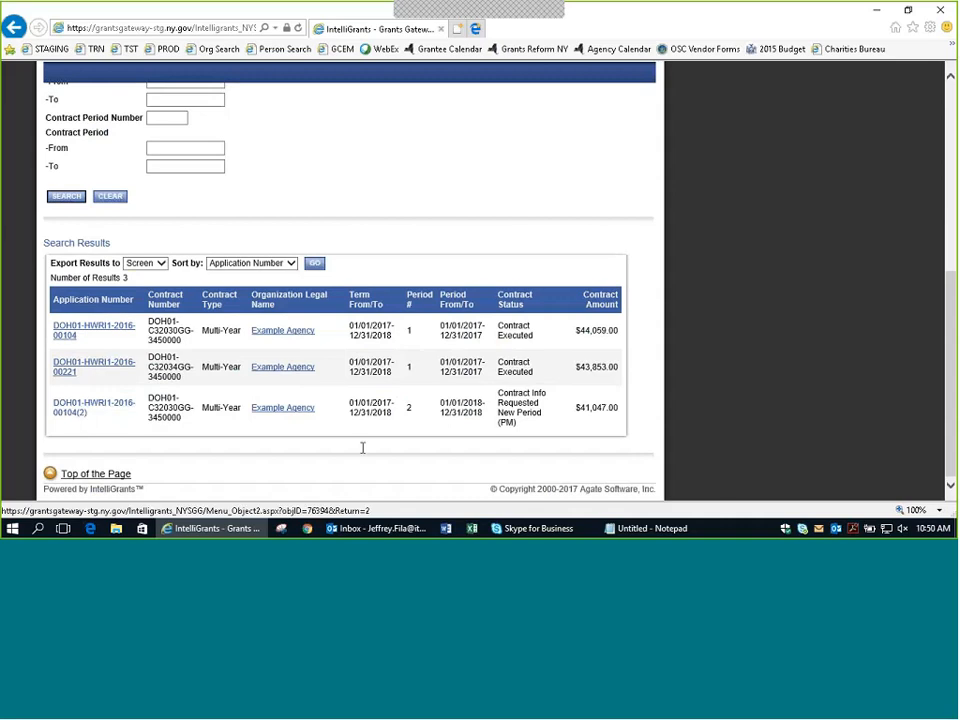
drag(527, 431, 509, 408)
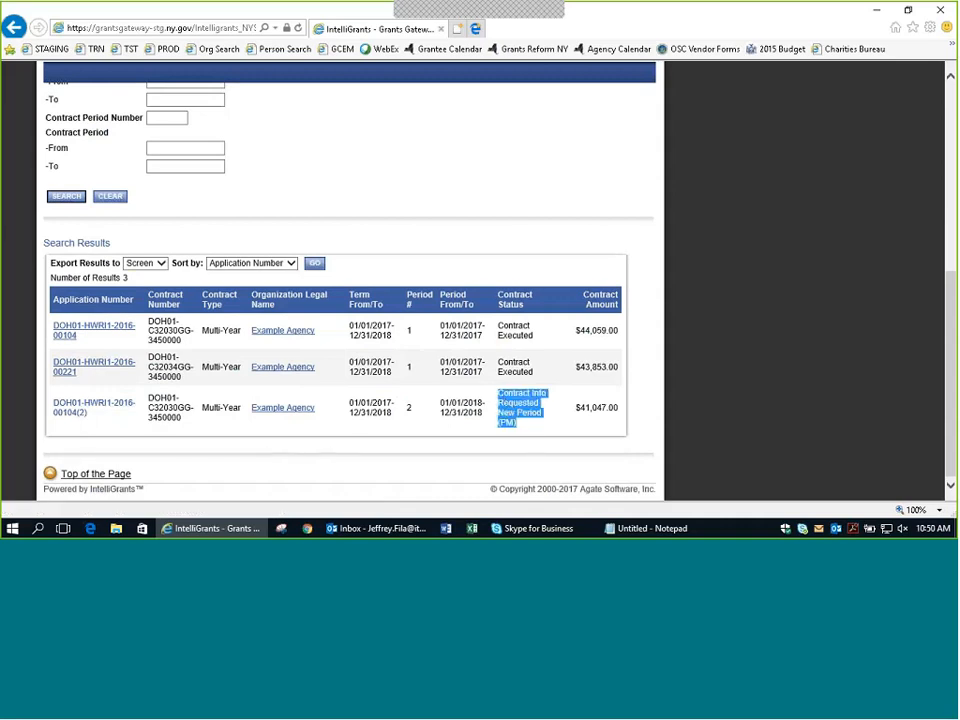
click(536, 439)
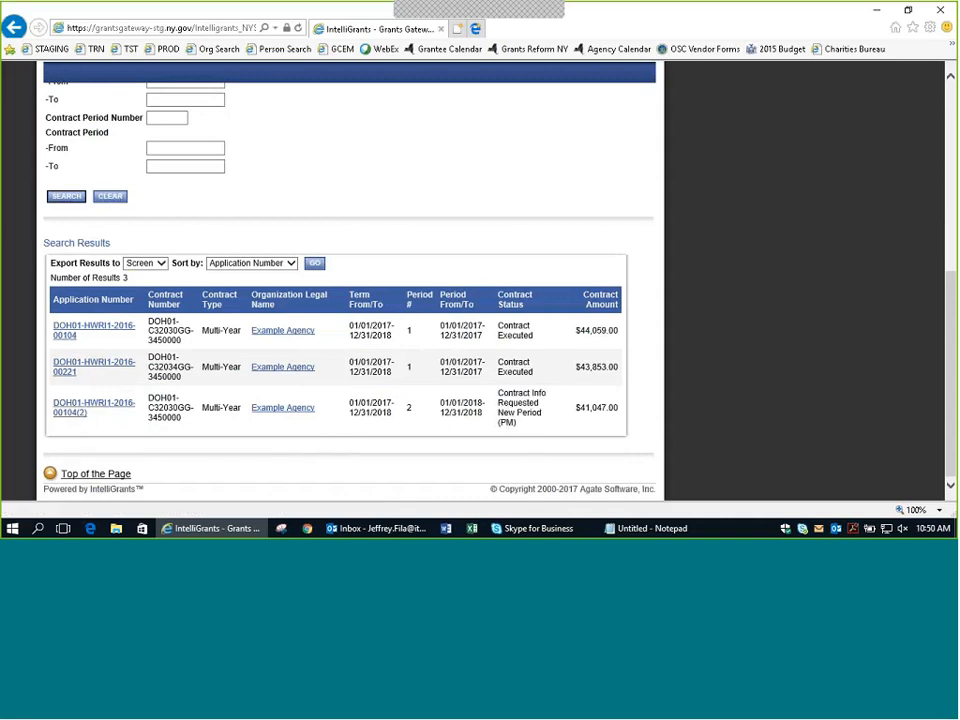
scroll(170, 408, up, 4)
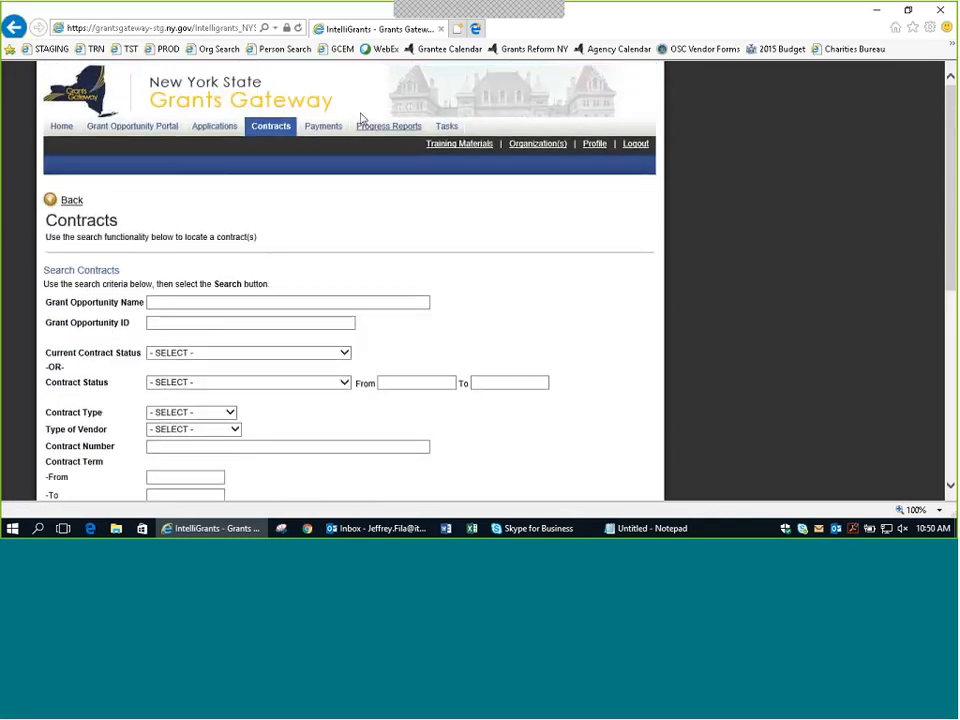
Step: Reload the contract search page and search for contracts with the grant opportunity name workforce
click(268, 124)
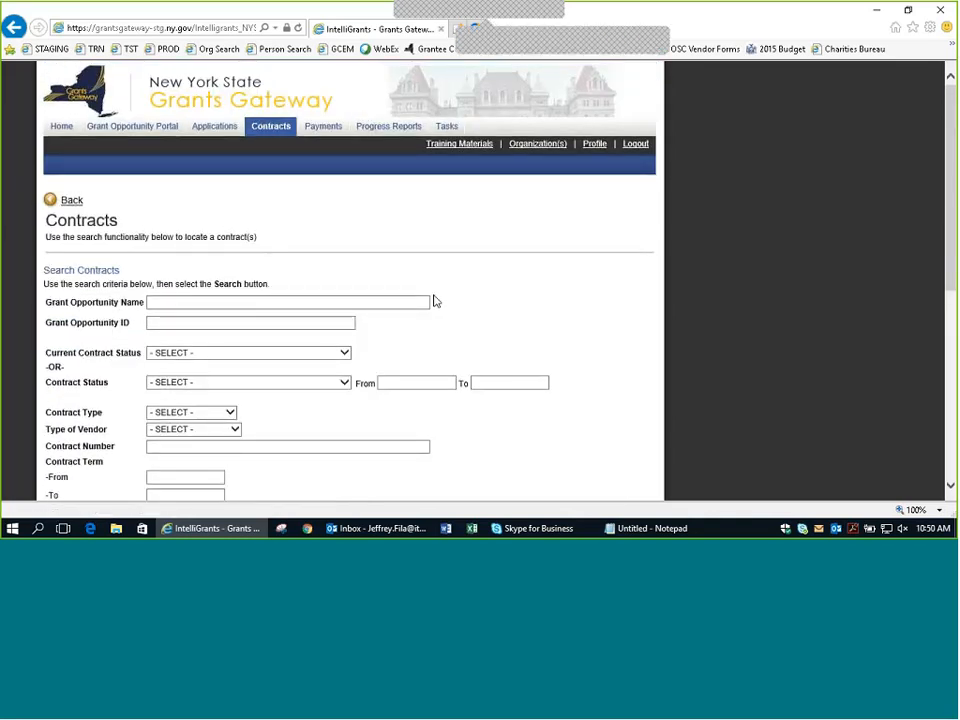
scroll(450, 303, down, 3)
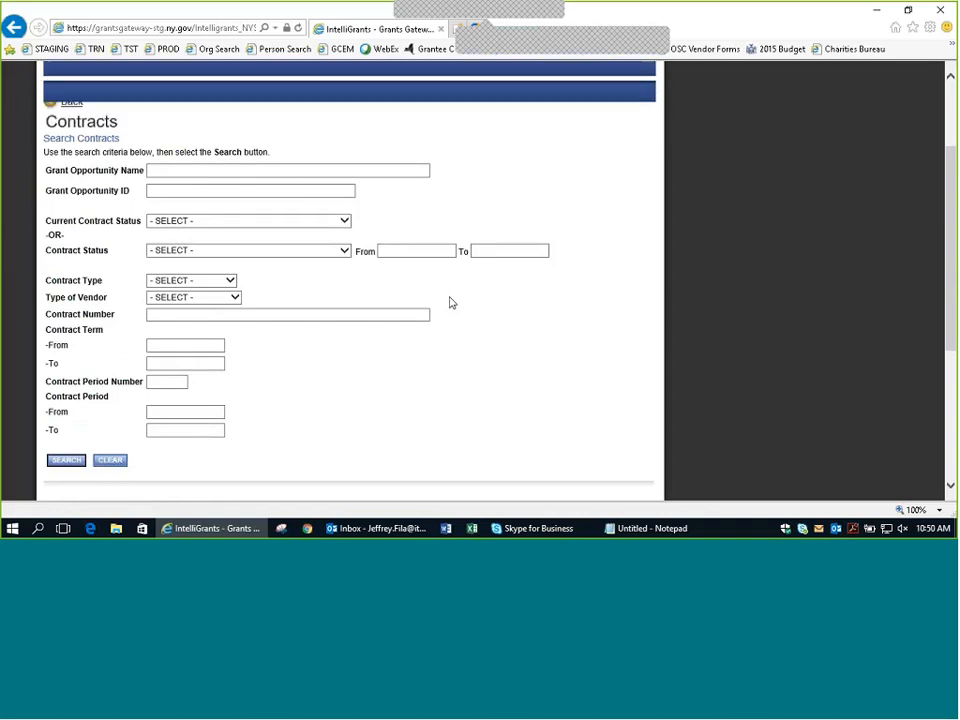
scroll(450, 303, up, 1)
click(222, 236)
text(workfr)
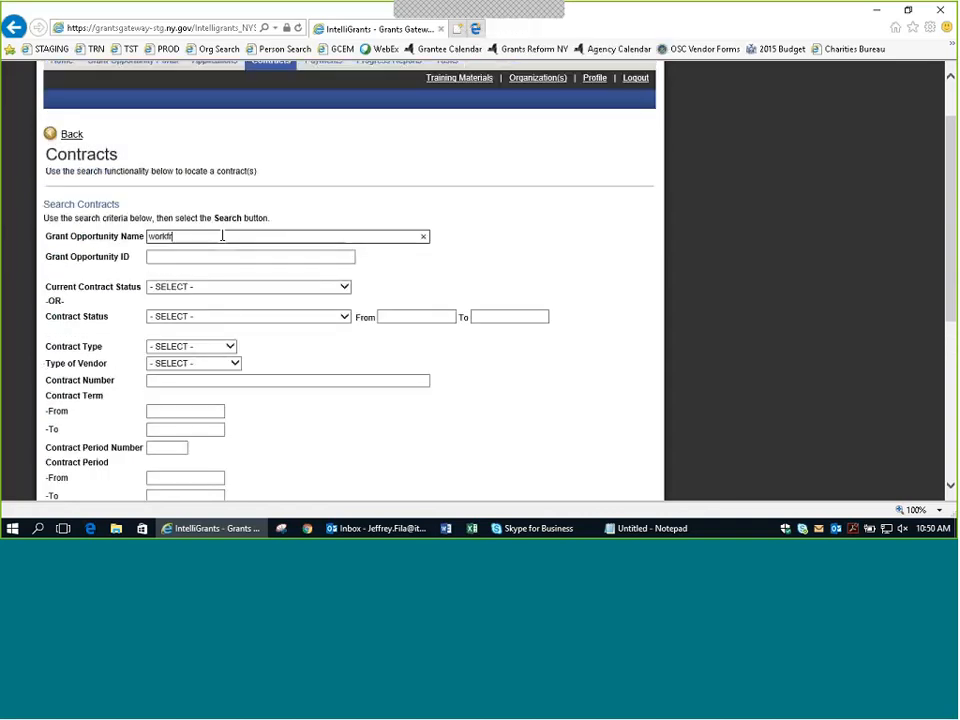
text(oce)
key(BackSpace)
key(BackSpace)
key(BackSpace)
key(BackSpace)
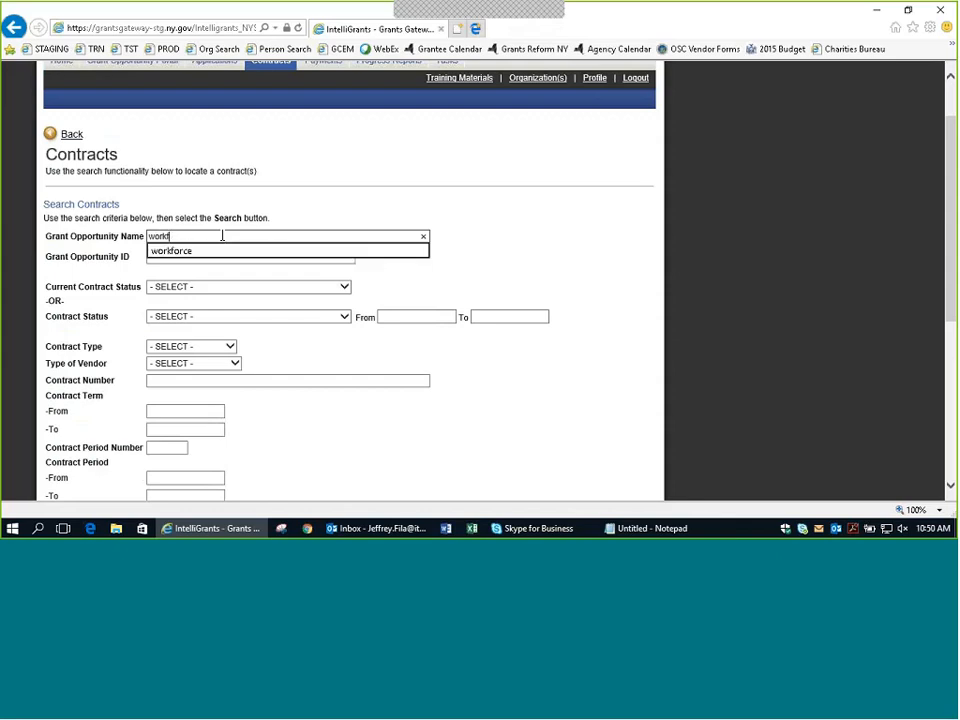
click(208, 250)
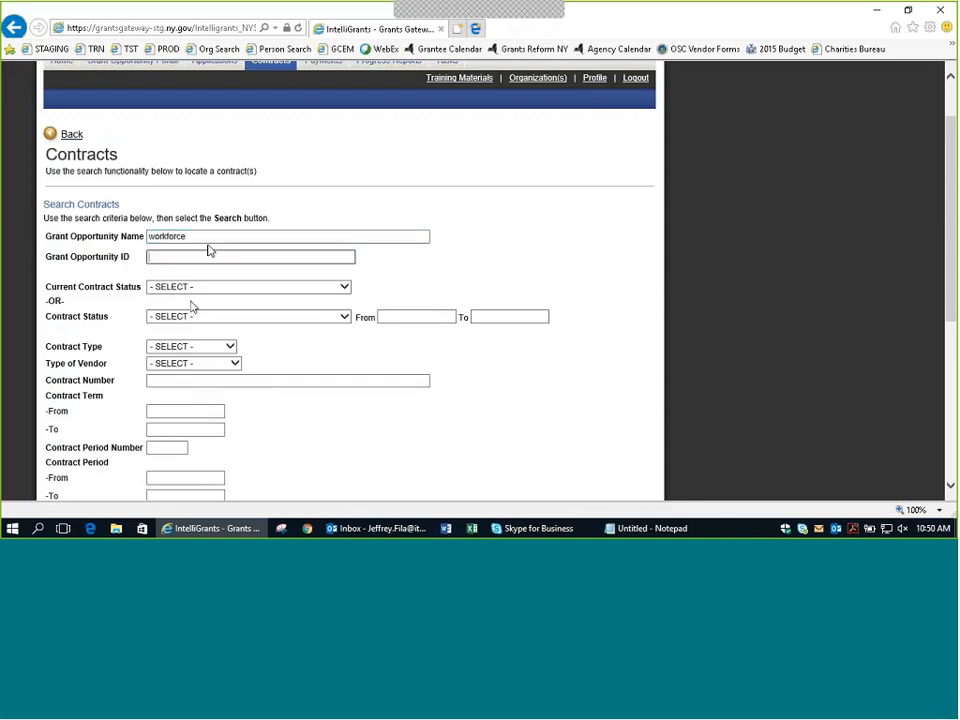
scroll(200, 300, down, 3)
click(66, 327)
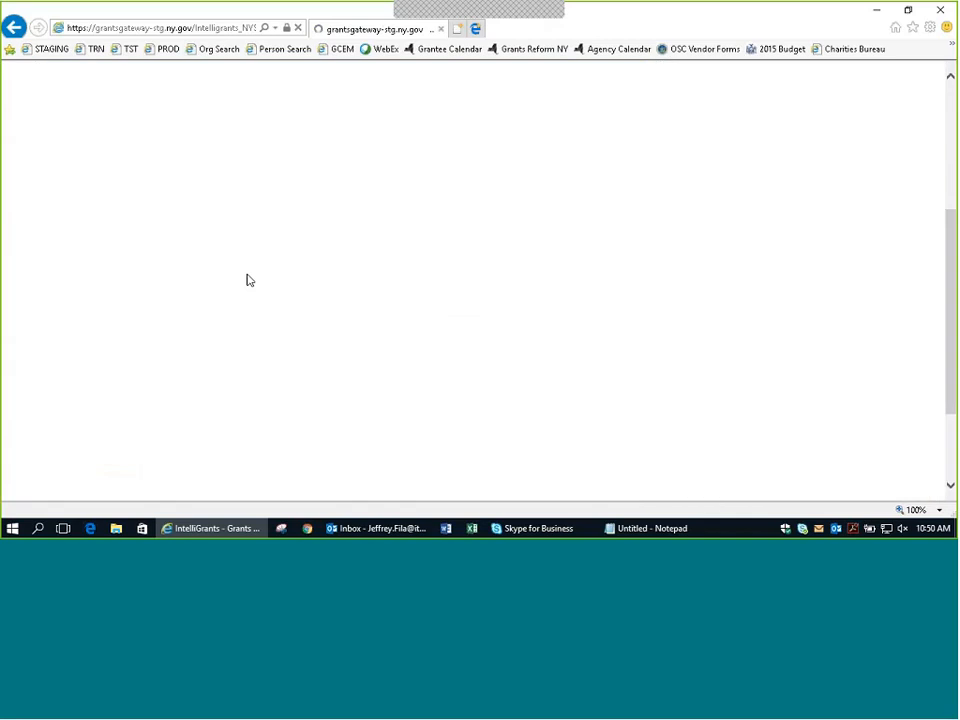
scroll(270, 320, down, 5)
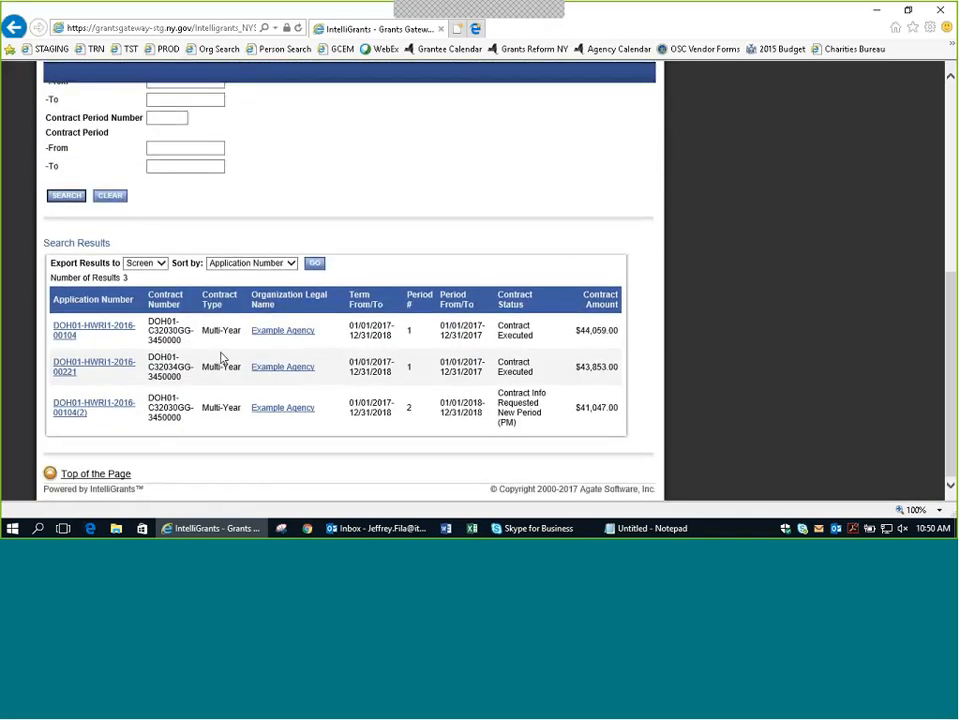
Step: Narrow the workforce contract search to contract period number 2 and view the results
scroll(230, 358, up, 4)
scroll(230, 358, down, 3)
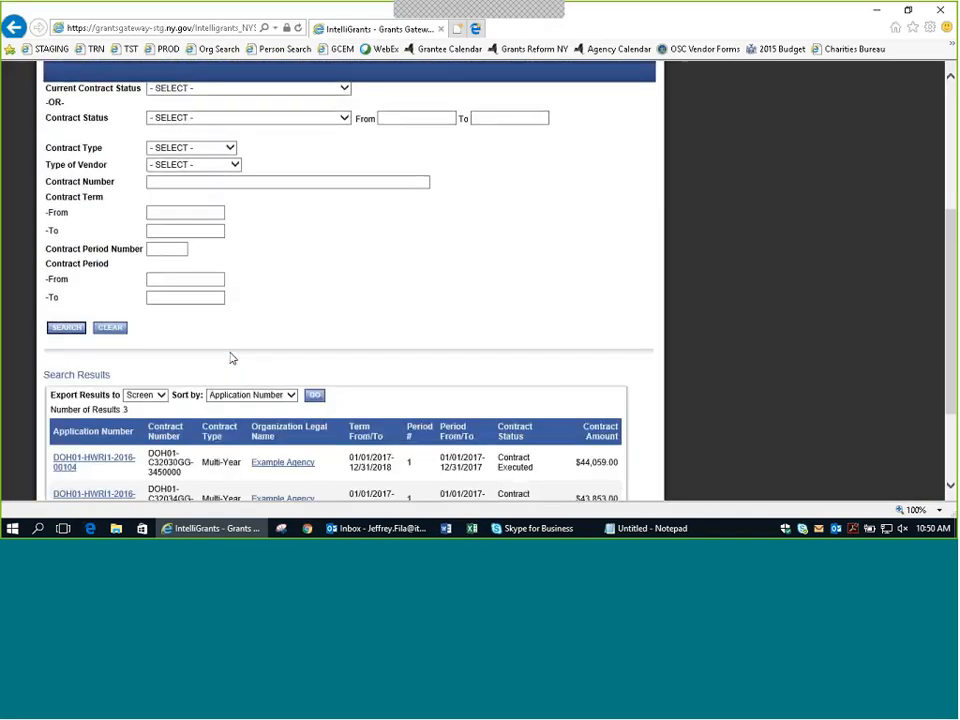
scroll(230, 358, up, 1)
click(166, 315)
text(2)
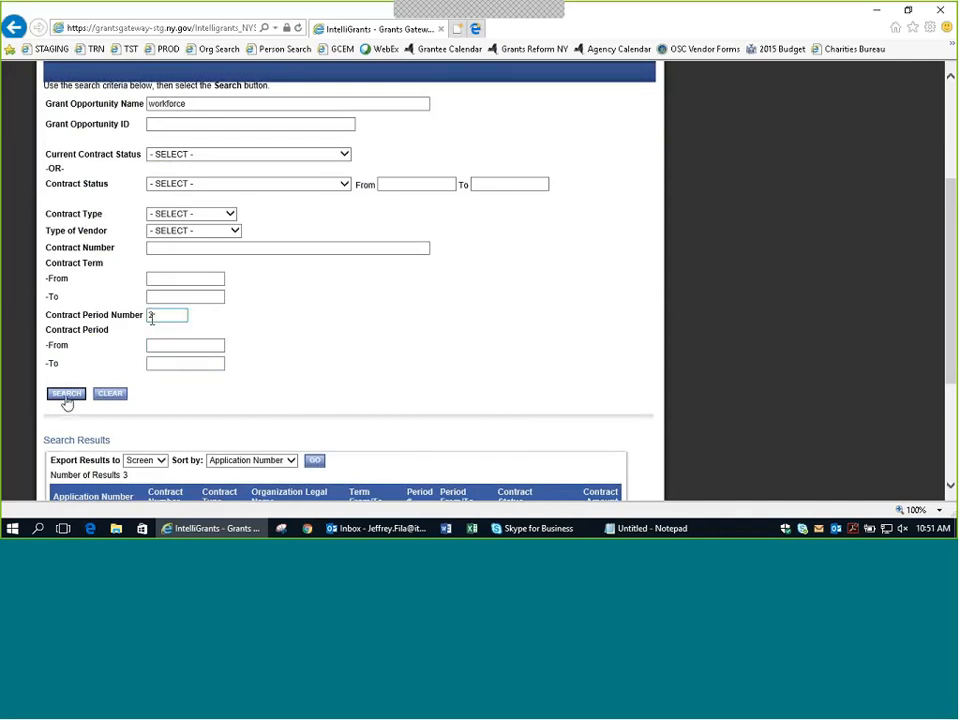
click(66, 396)
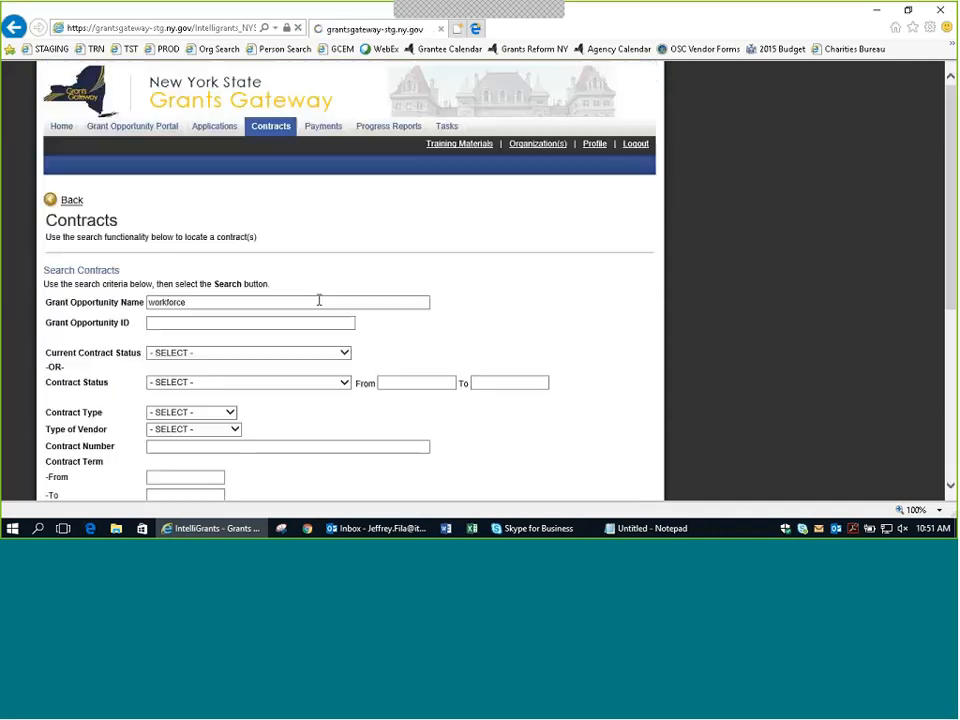
scroll(296, 330, down, 5)
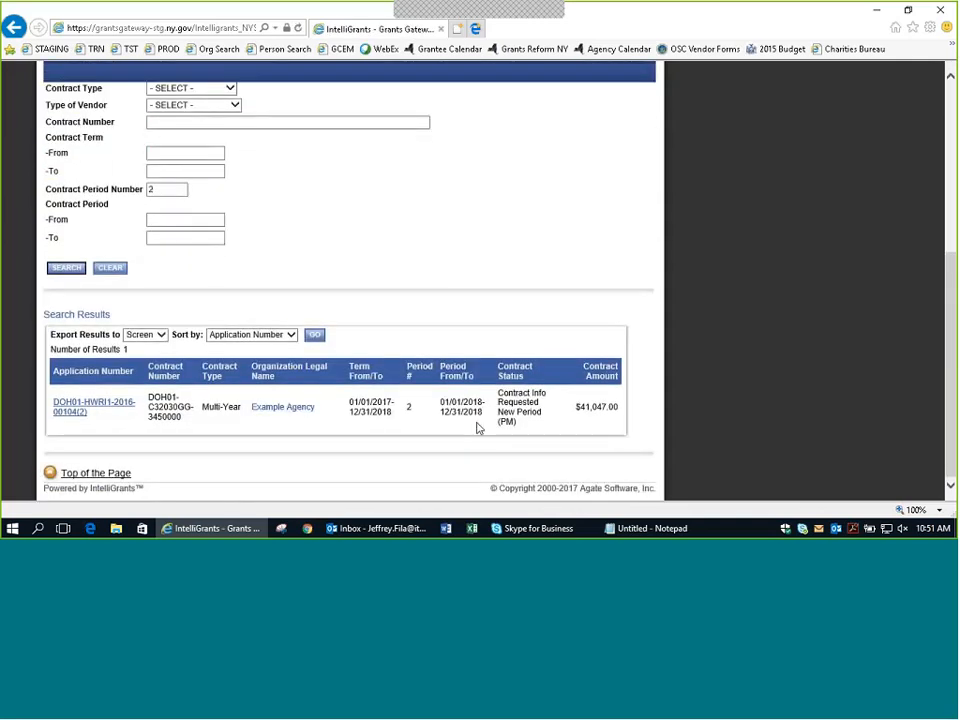
Step: Search the task list by the assignee's last name as user name and examine the result's assignee and date received
scroll(411, 428, up, 5)
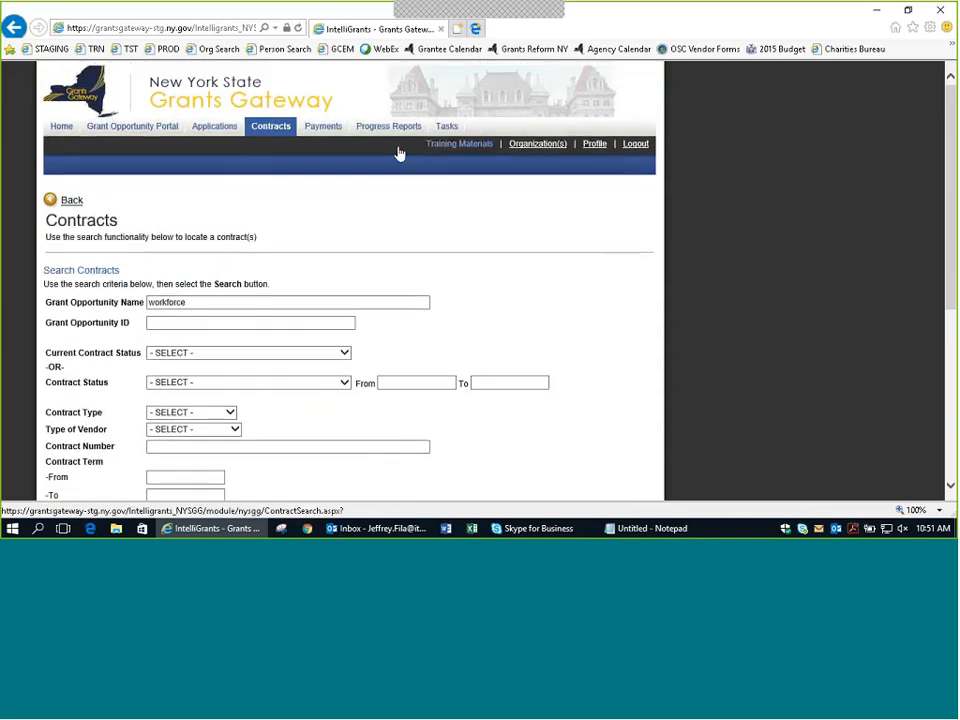
click(445, 128)
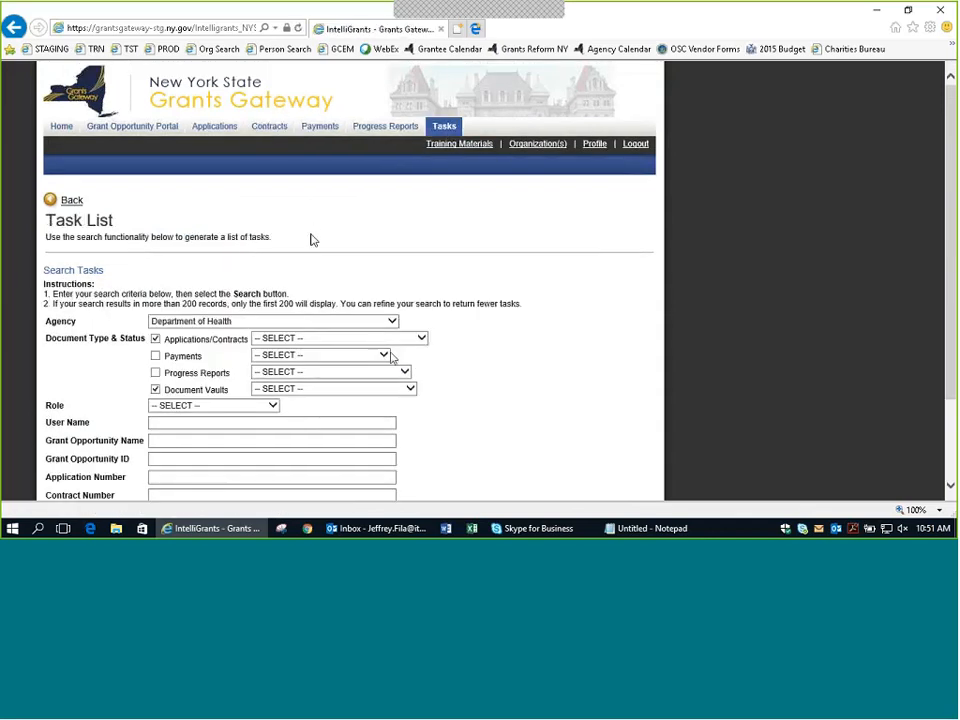
scroll(300, 339, down, 2)
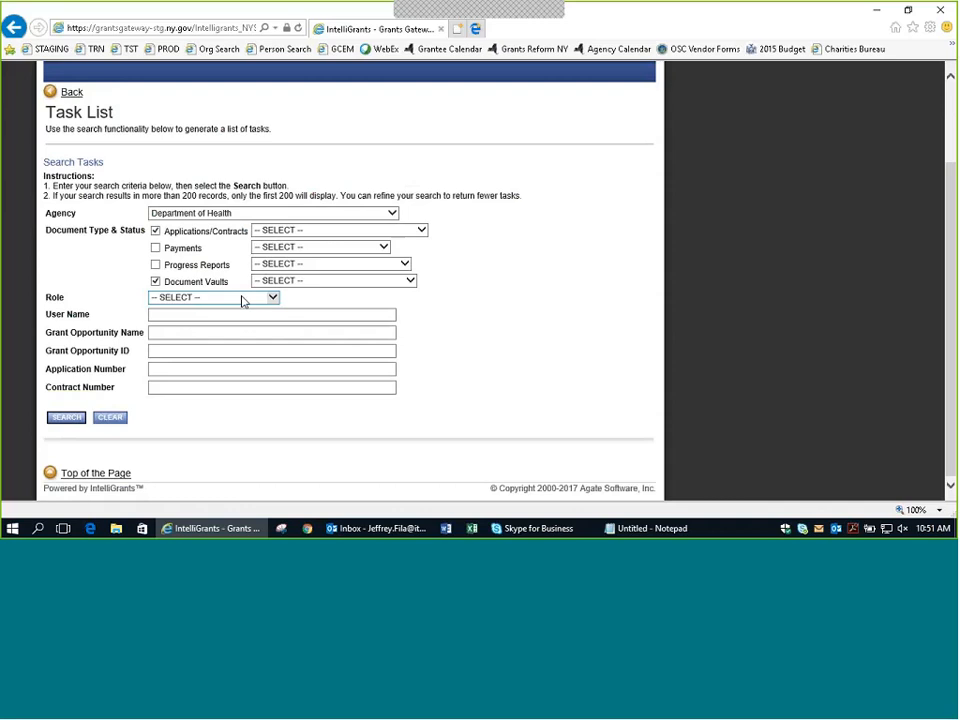
click(176, 315)
text(tester)
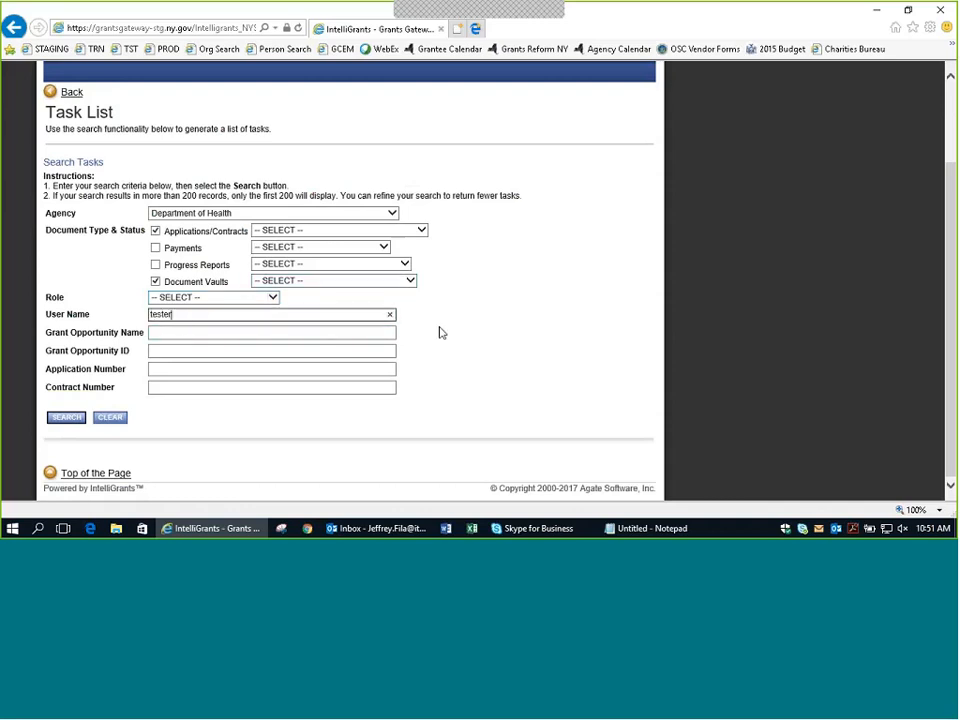
click(66, 418)
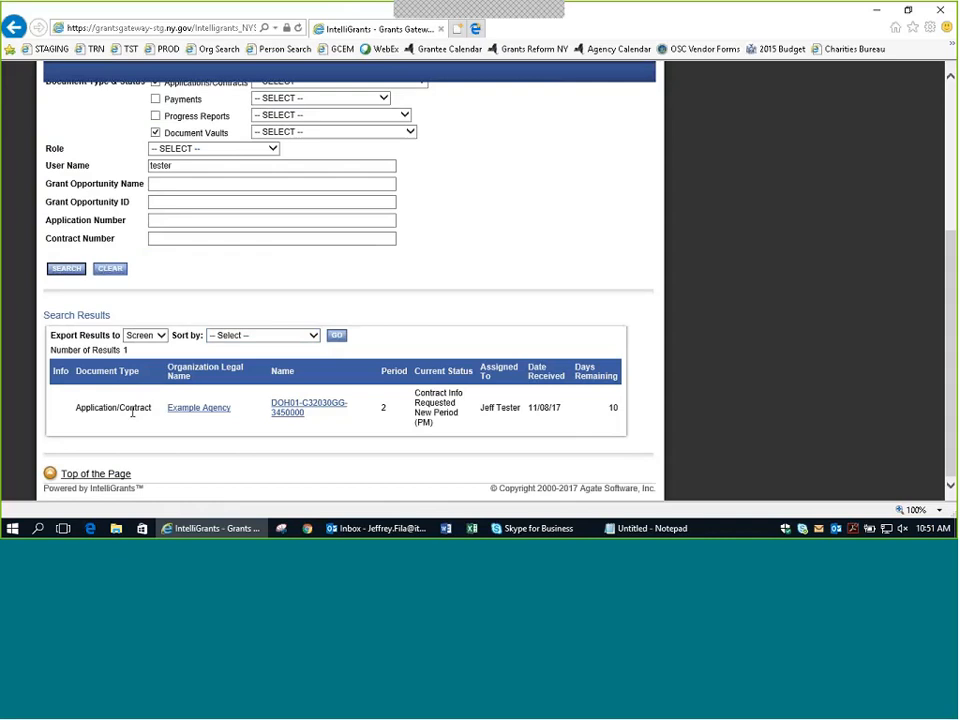
drag(521, 408, 481, 410)
click(493, 414)
drag(561, 408, 529, 408)
click(541, 419)
scroll(390, 427, up, 5)
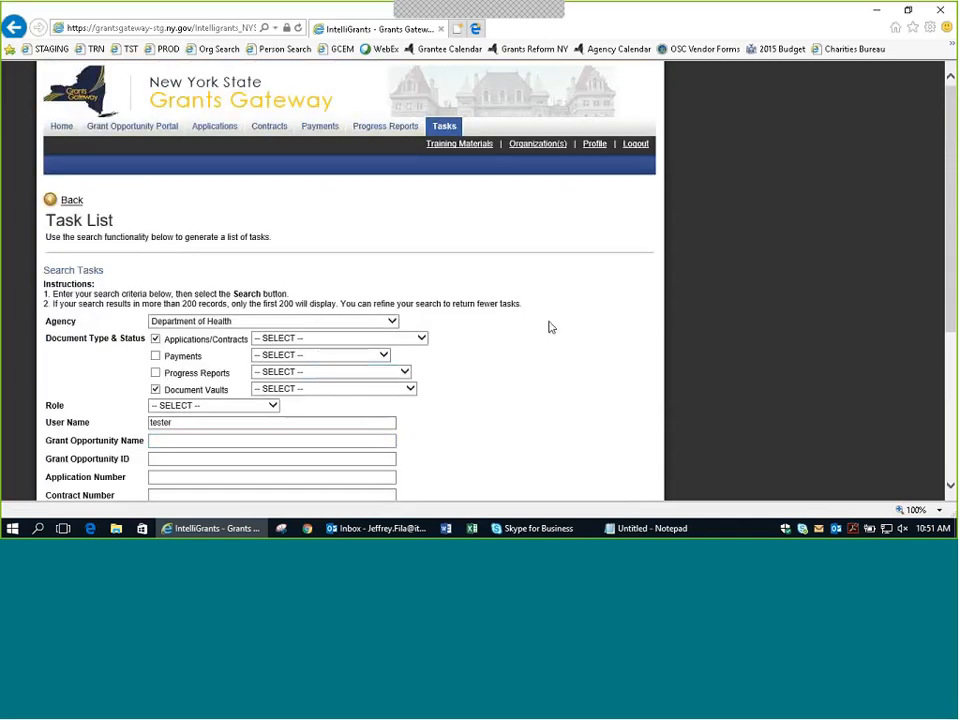
Step: Open the contract listed in the task search results and examine the properties on its grantee main page
scroll(544, 339, down, 3)
click(309, 407)
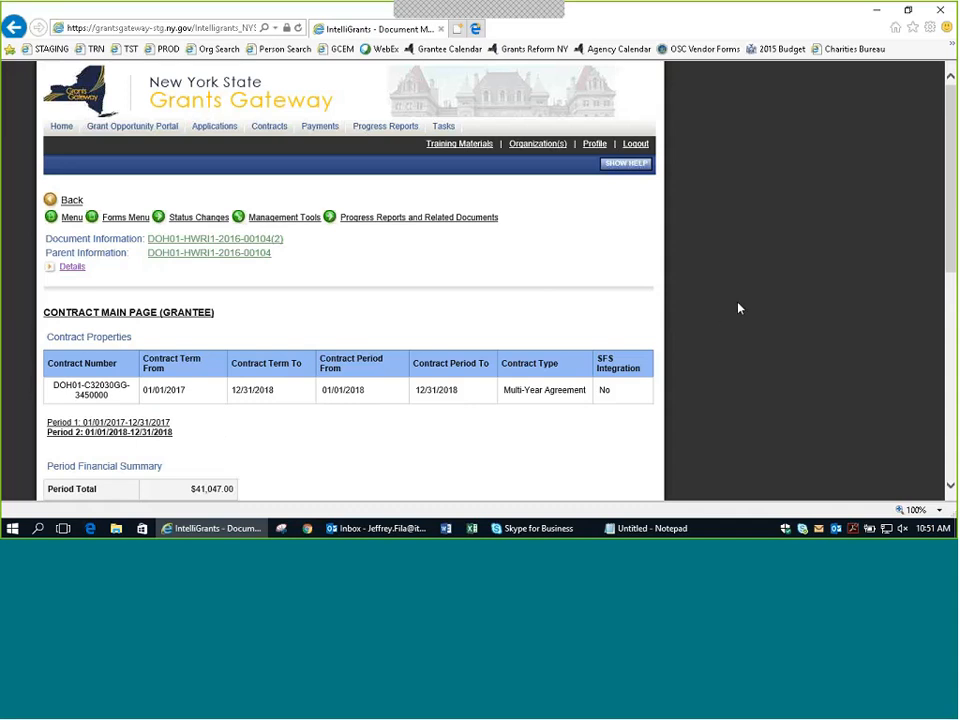
scroll(645, 309, down, 3)
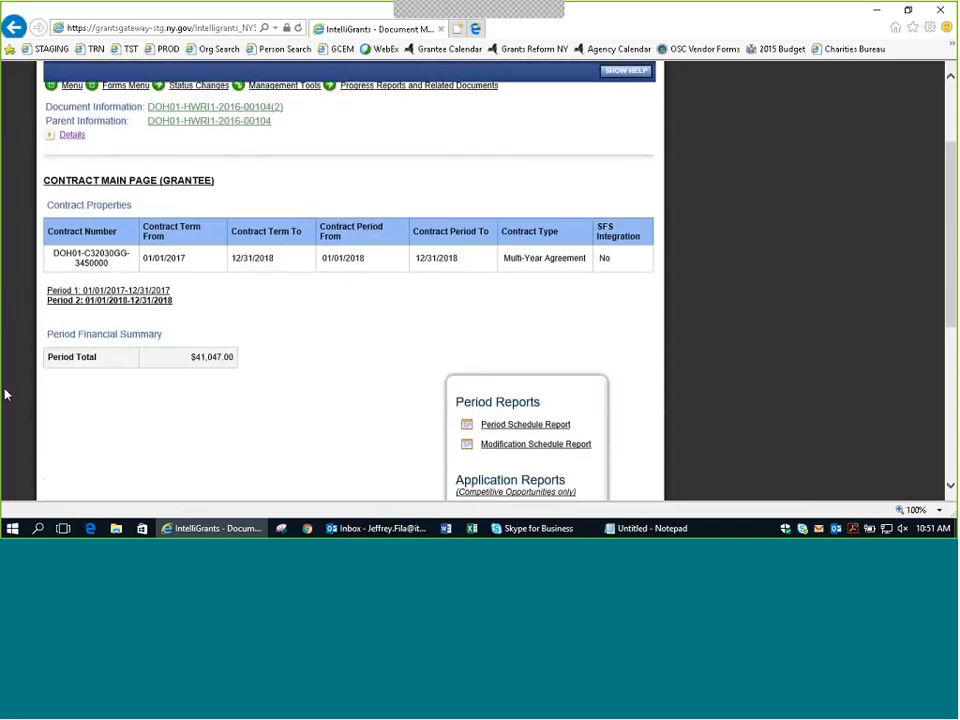
scroll(117, 404, up, 3)
drag(214, 312, 84, 311)
click(340, 311)
Step: Show Period 1 (01/01/2017-12/31/2017) of the contract and examine its contract properties and period financial summary
scroll(340, 311, down, 1)
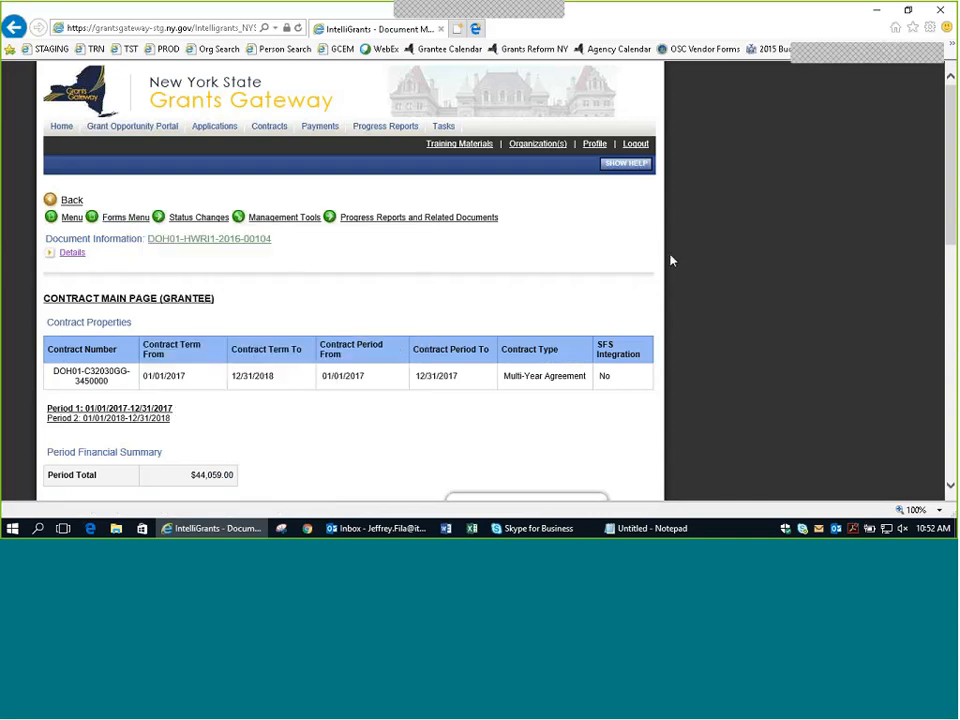
scroll(450, 266, down, 1)
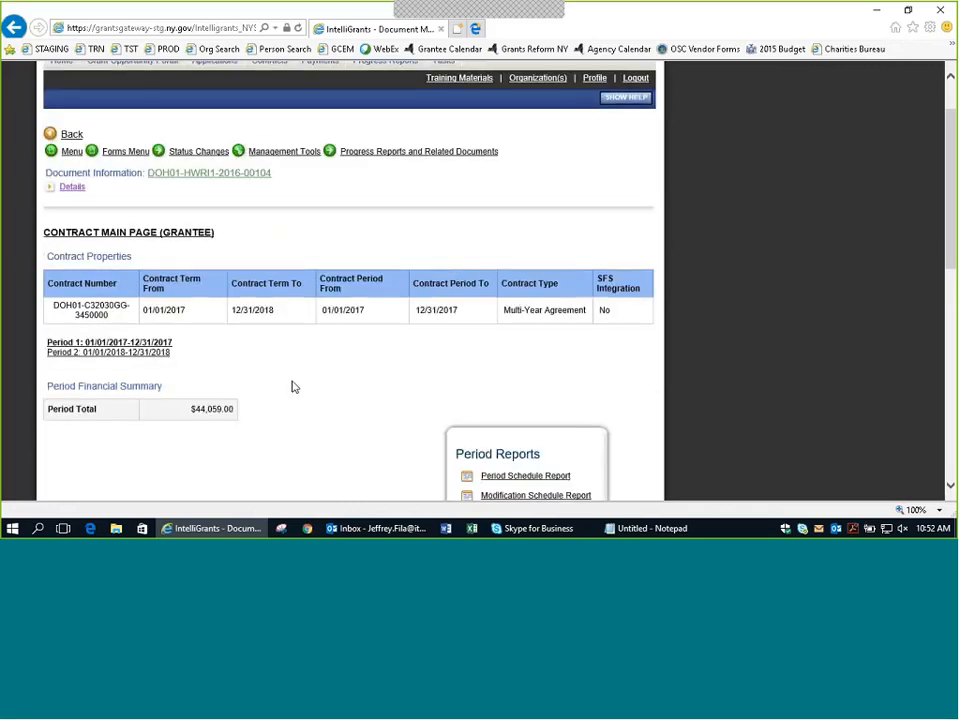
scroll(292, 387, up, 1)
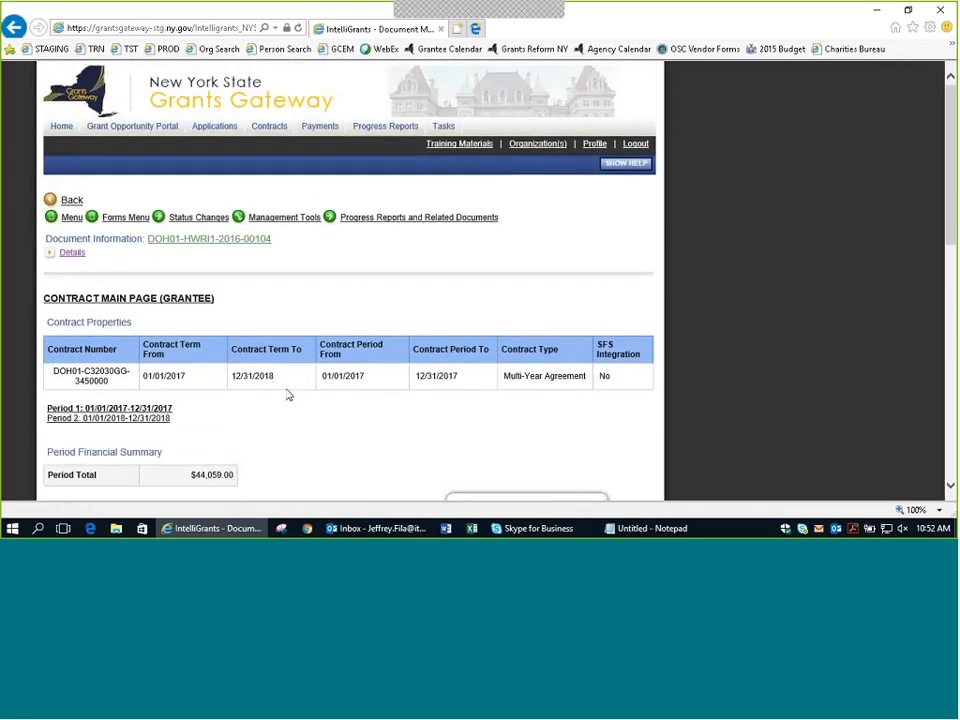
scroll(288, 395, down, 1)
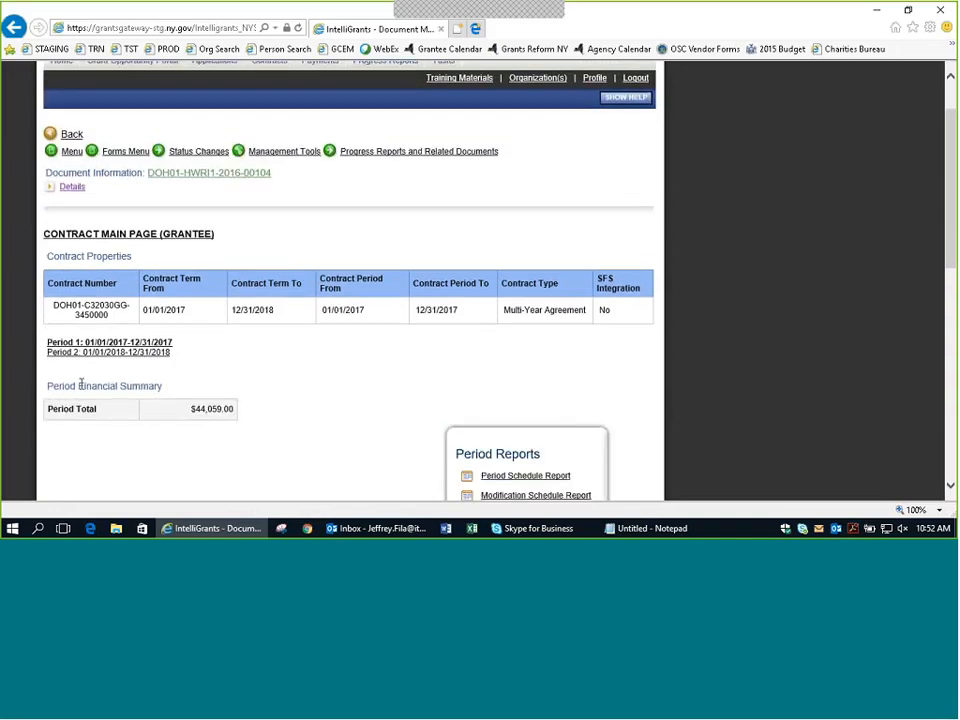
Step: Return the contract main page to Period 2 (01/01/2018-12/31/2018) and examine its document and parent information
click(112, 354)
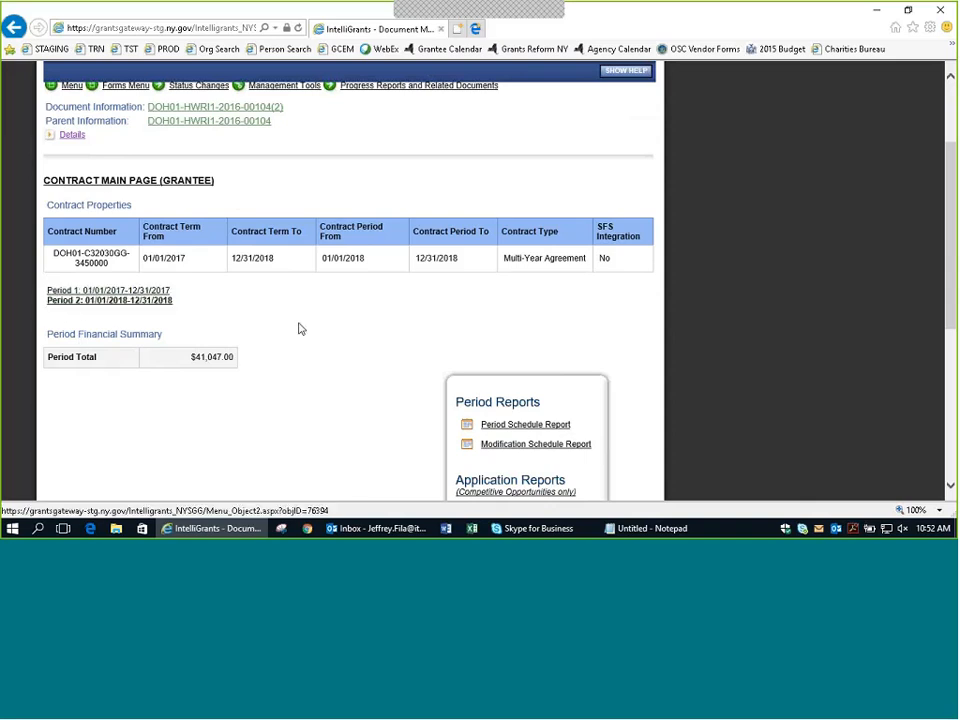
scroll(290, 345, up, 3)
scroll(300, 375, down, 1)
scroll(300, 320, up, 1)
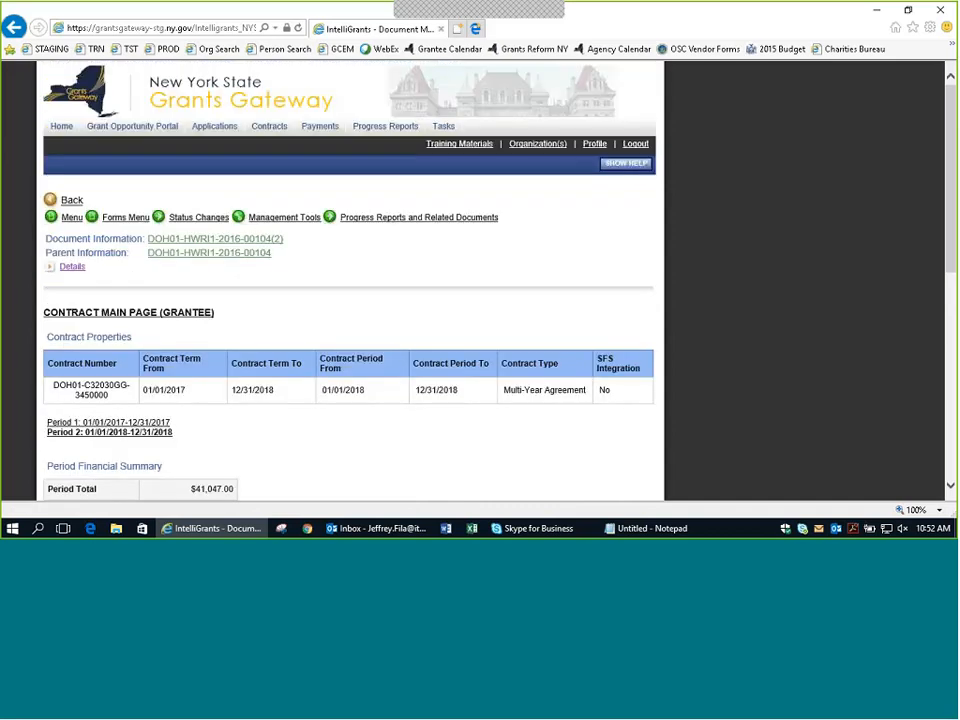
drag(296, 251, 182, 238)
click(306, 253)
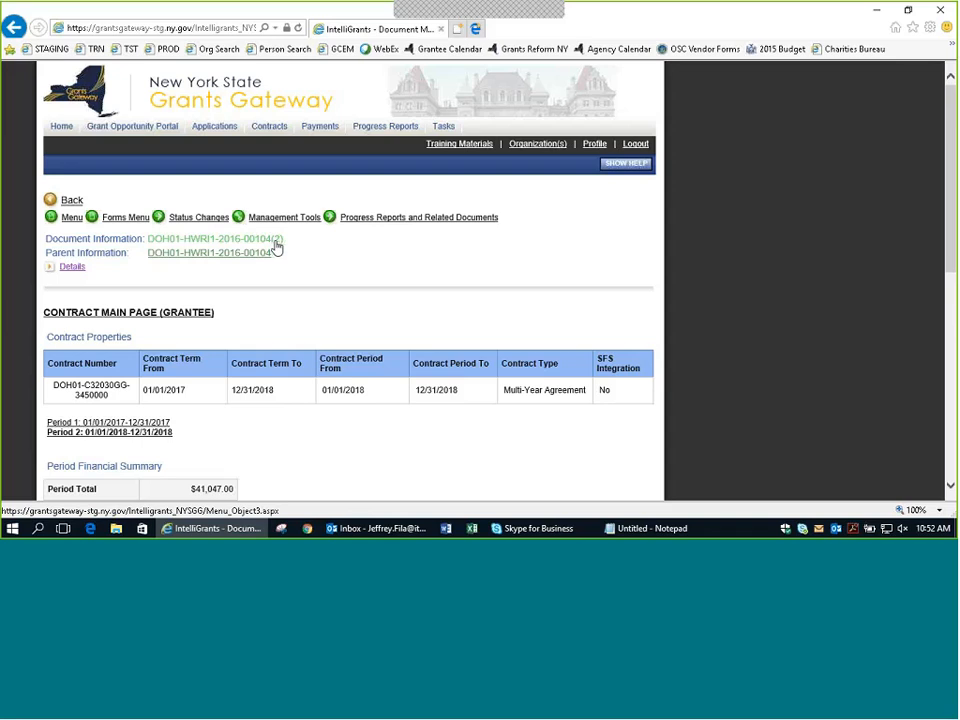
Step: Generate the Period Schedule Report for Period 2 of the contract and open the resulting PDF
scroll(291, 368, down, 2)
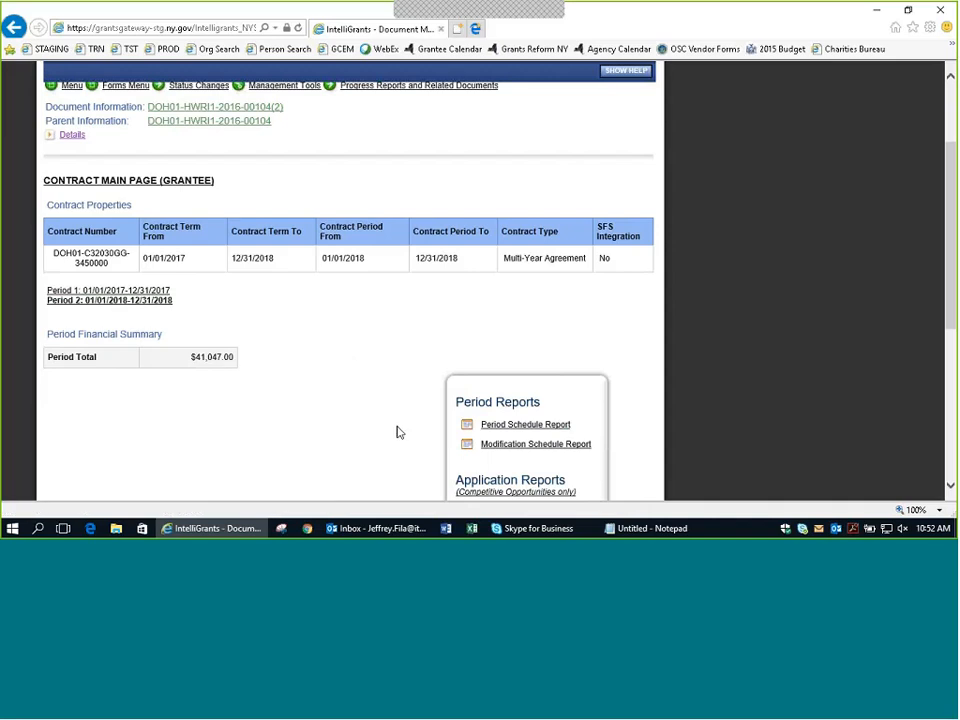
scroll(397, 432, down, 1)
scroll(397, 432, down, 2)
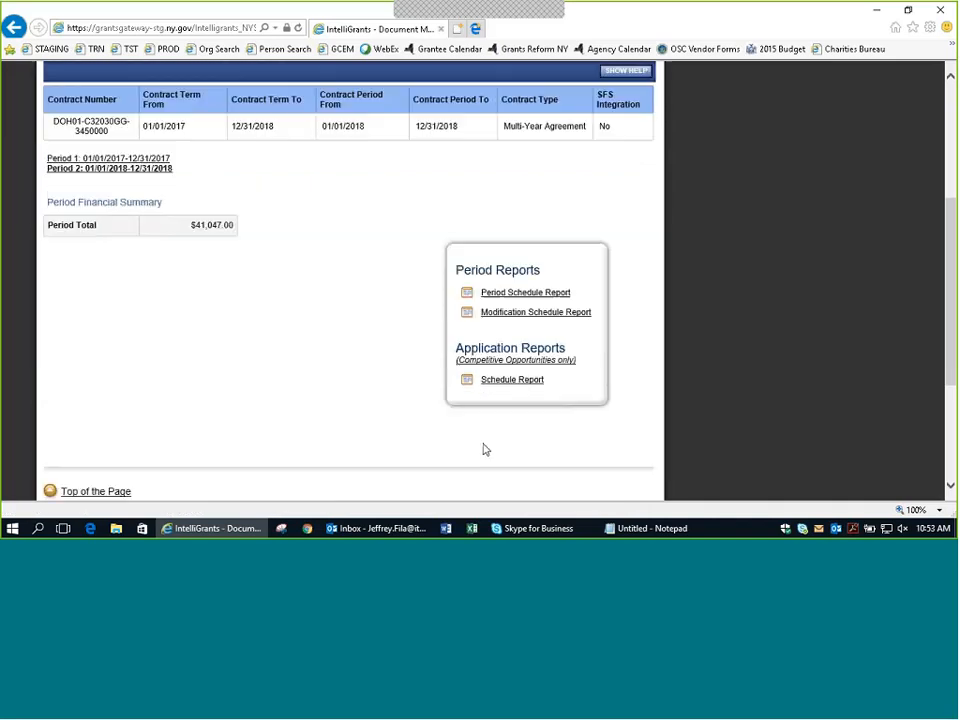
click(541, 296)
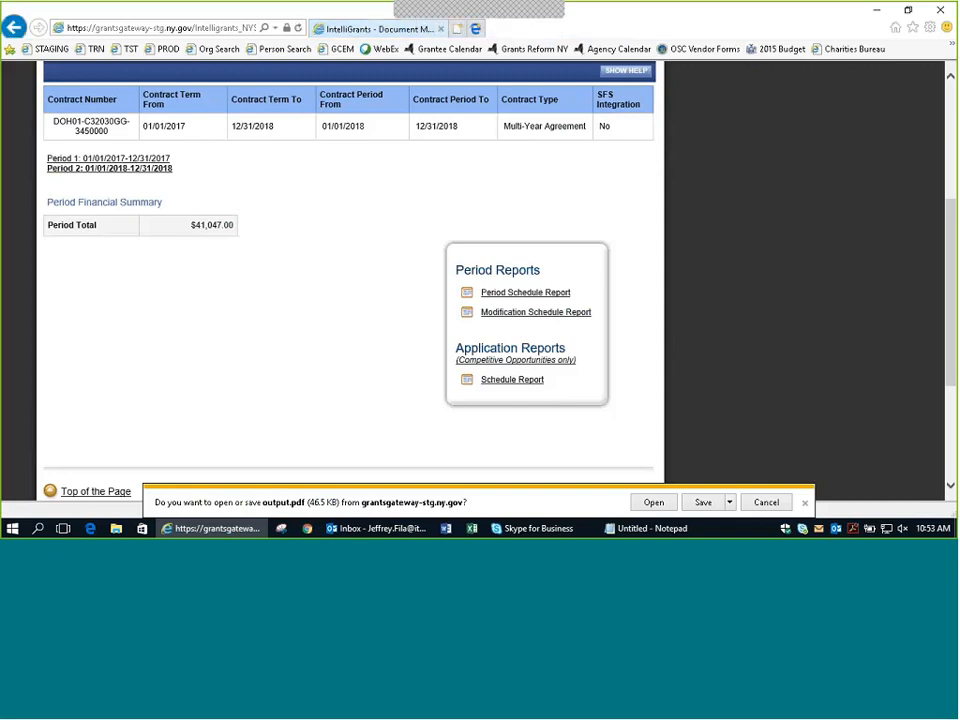
click(652, 503)
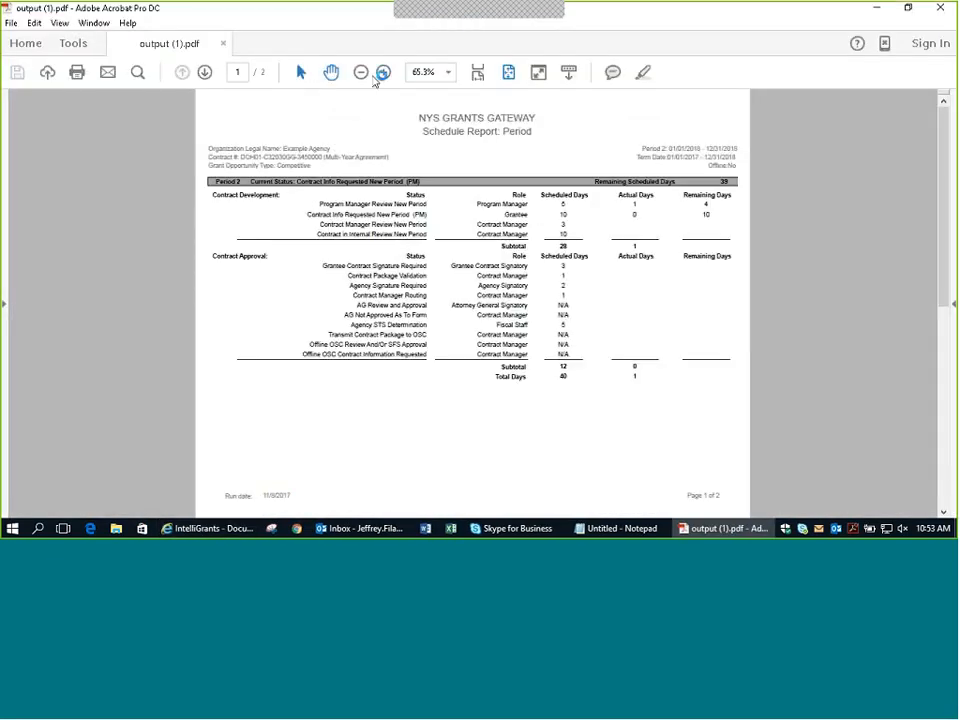
Step: Enlarge the schedule report to 100%, examine the scheduled, actual and remaining days per status, and close the report
click(383, 74)
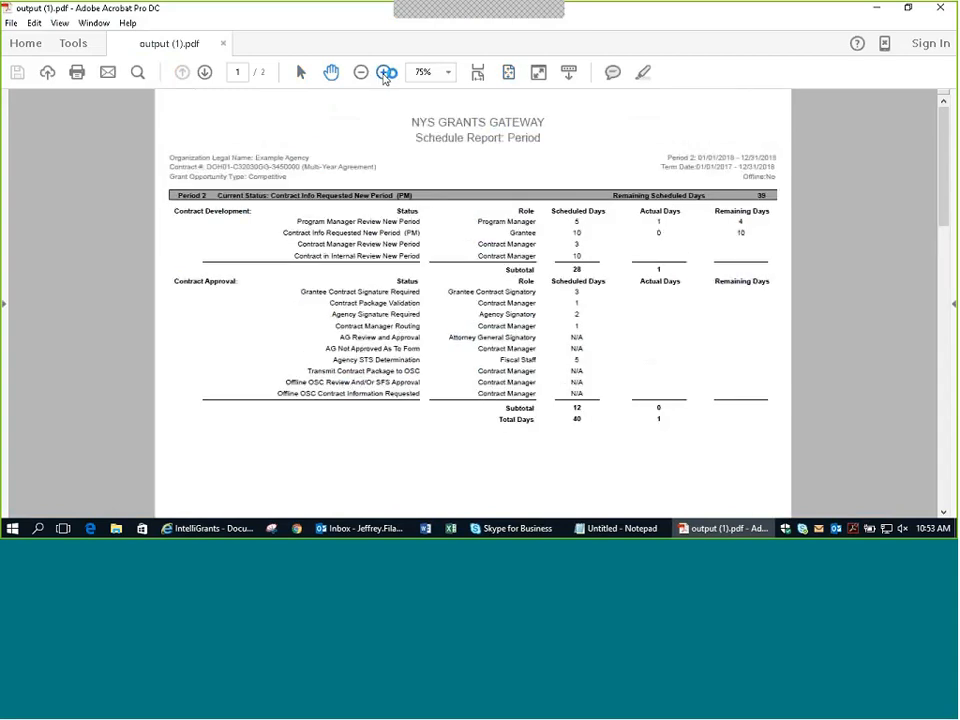
click(384, 74)
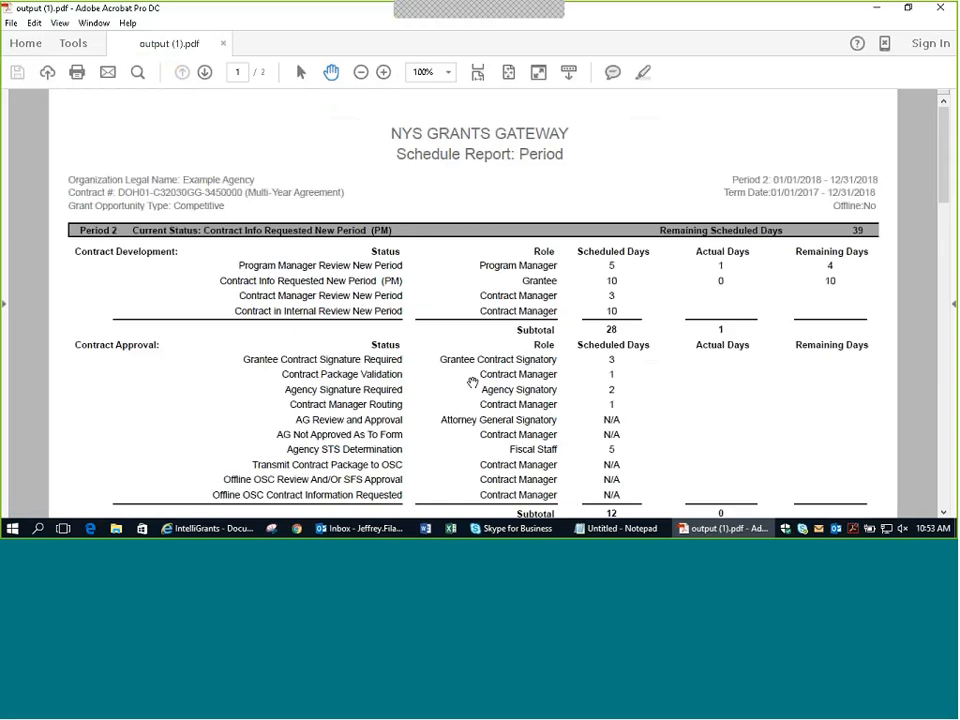
scroll(472, 383, down, 1)
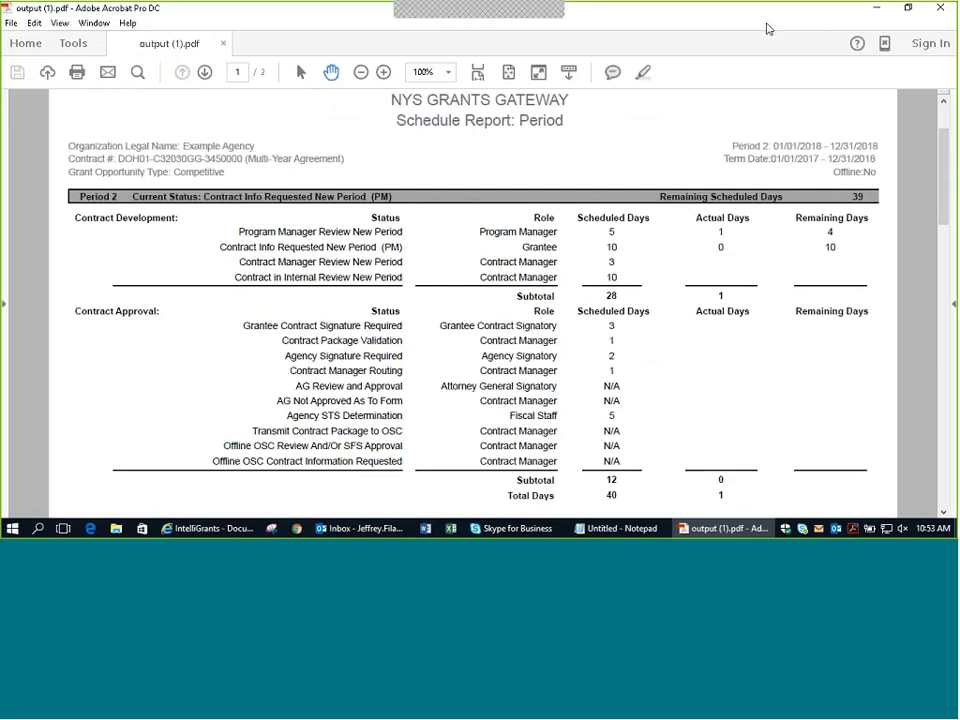
scroll(675, 332, down, 1)
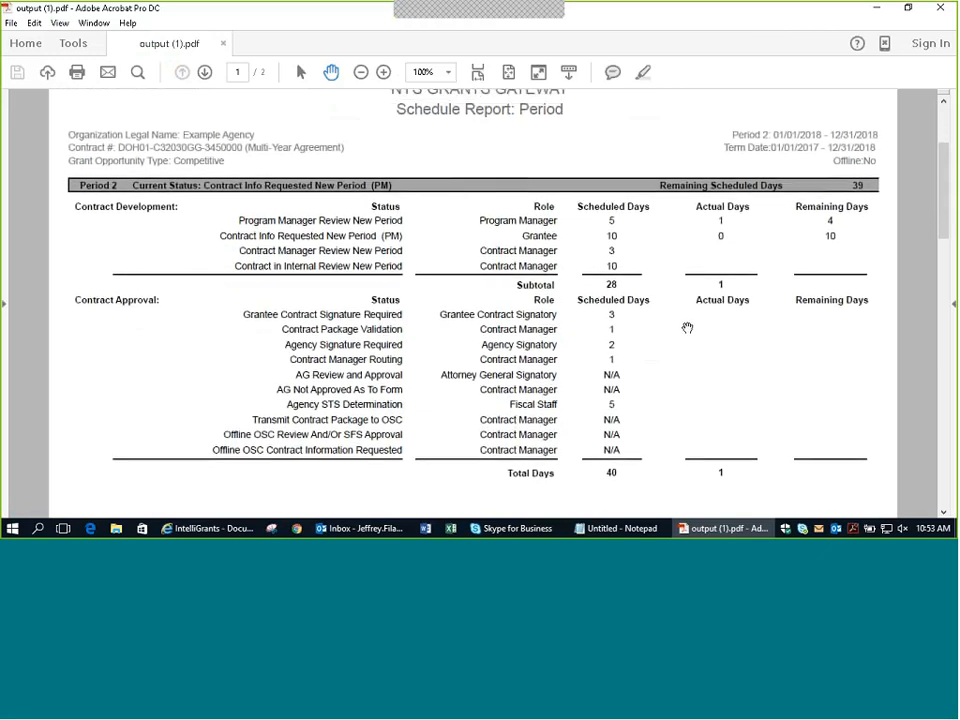
scroll(799, 219, up, 2)
click(940, 8)
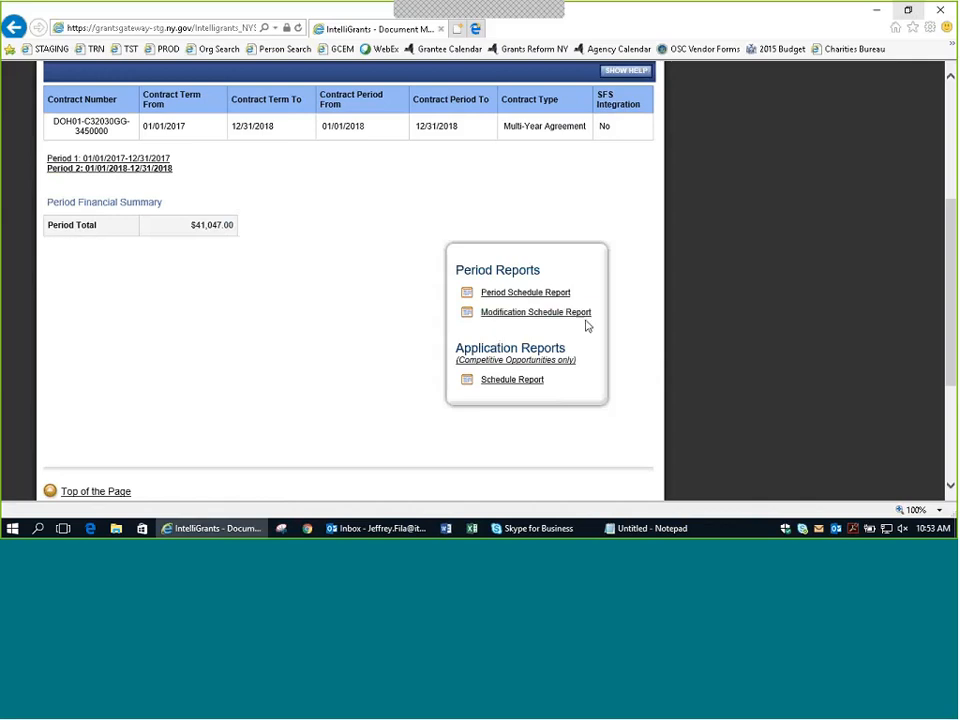
Step: Open the Period 2 contract's Forms Menu and examine the program information, expenditure budget and work plan forms and their status icons
scroll(748, 364, up, 3)
scroll(752, 370, down, 3)
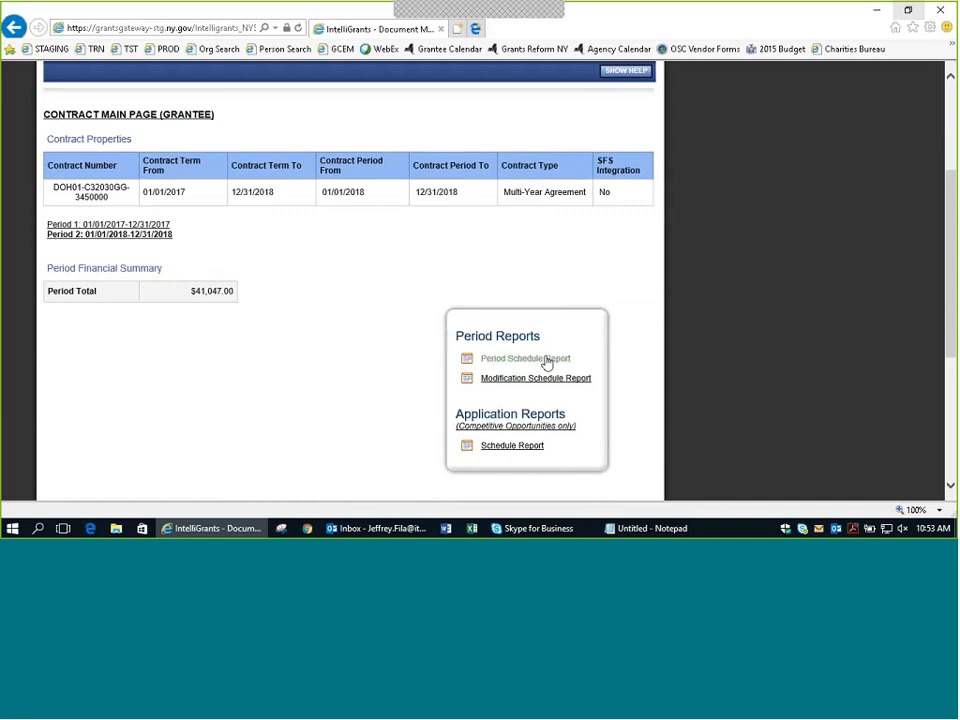
scroll(580, 375, up, 5)
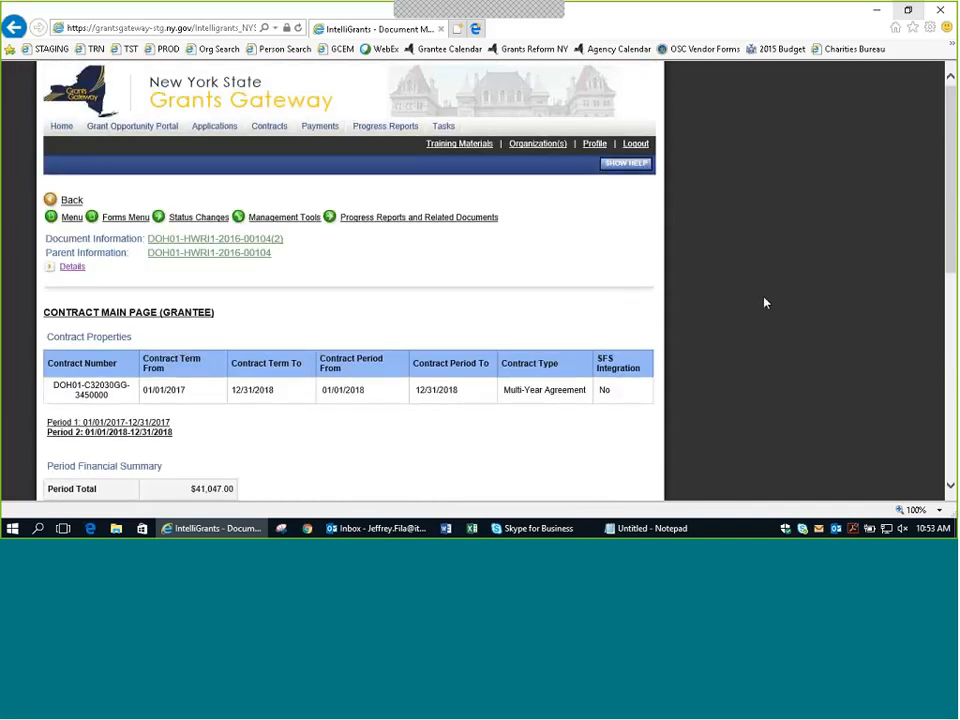
click(111, 220)
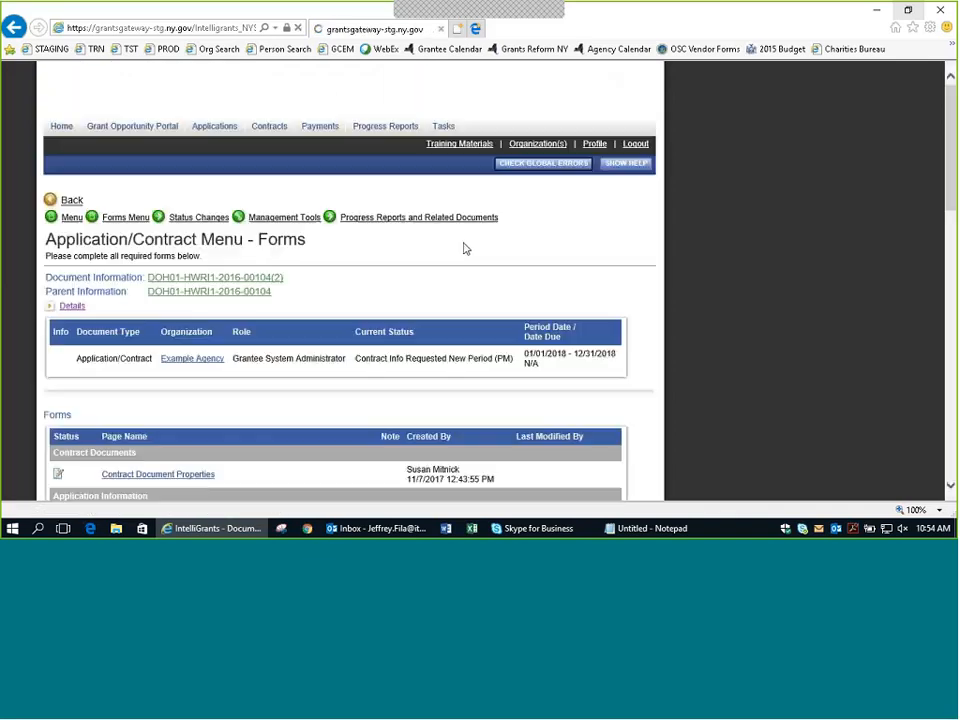
scroll(479, 288, down, 2)
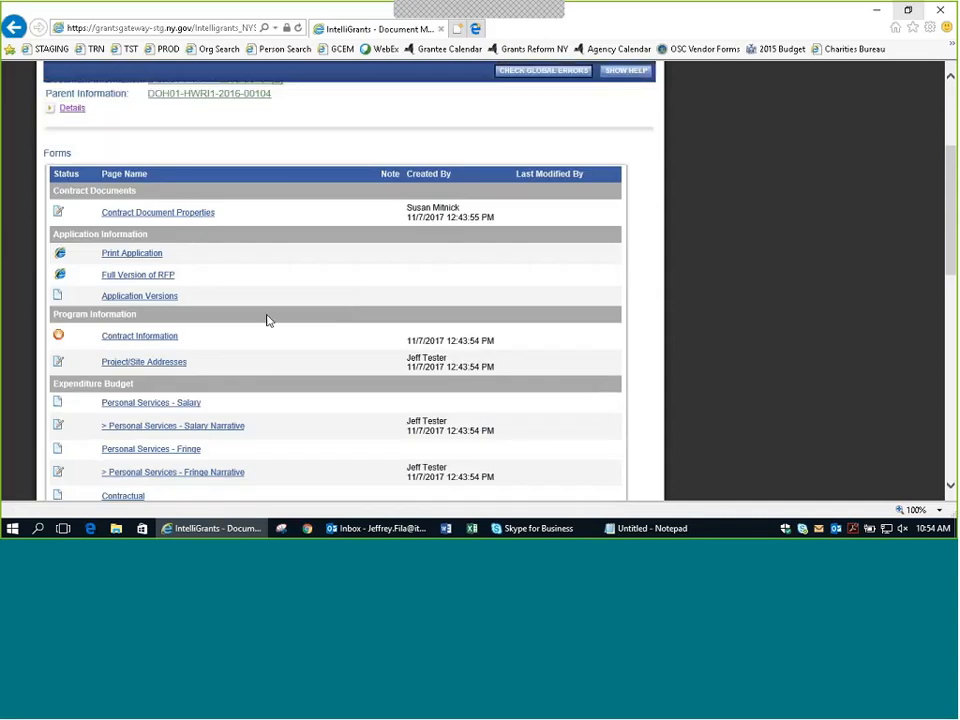
scroll(250, 320, down, 1)
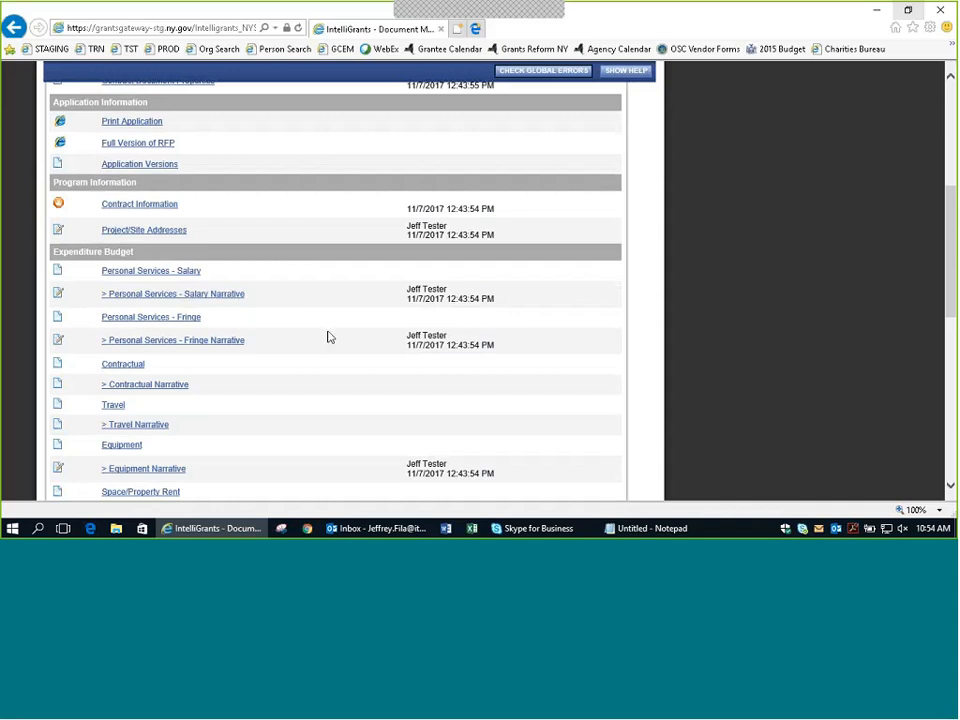
scroll(326, 336, down, 4)
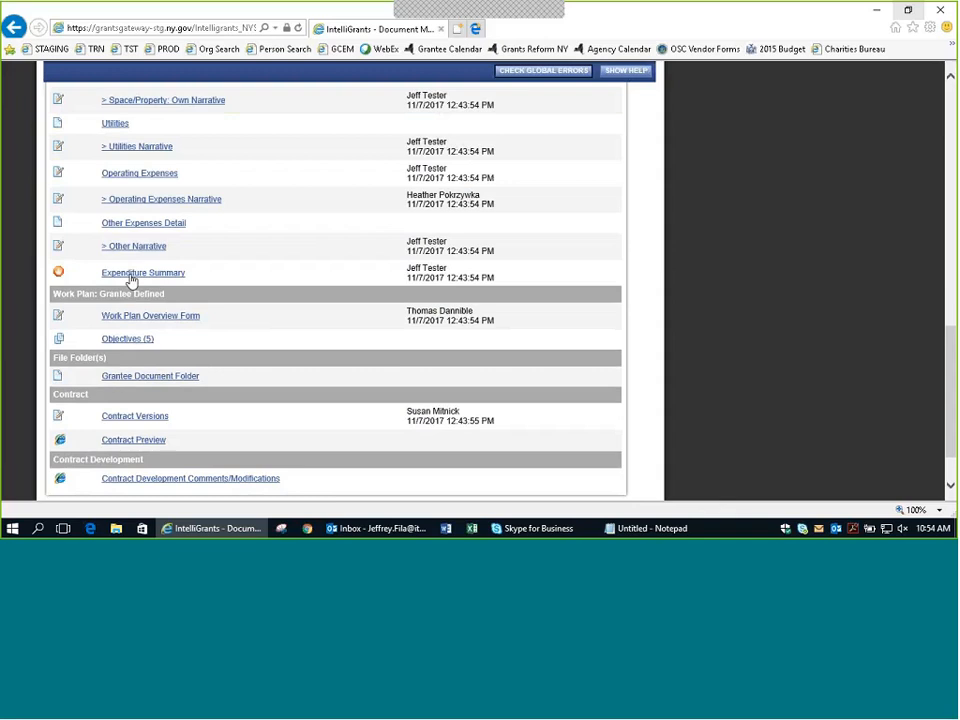
scroll(245, 347, up, 3)
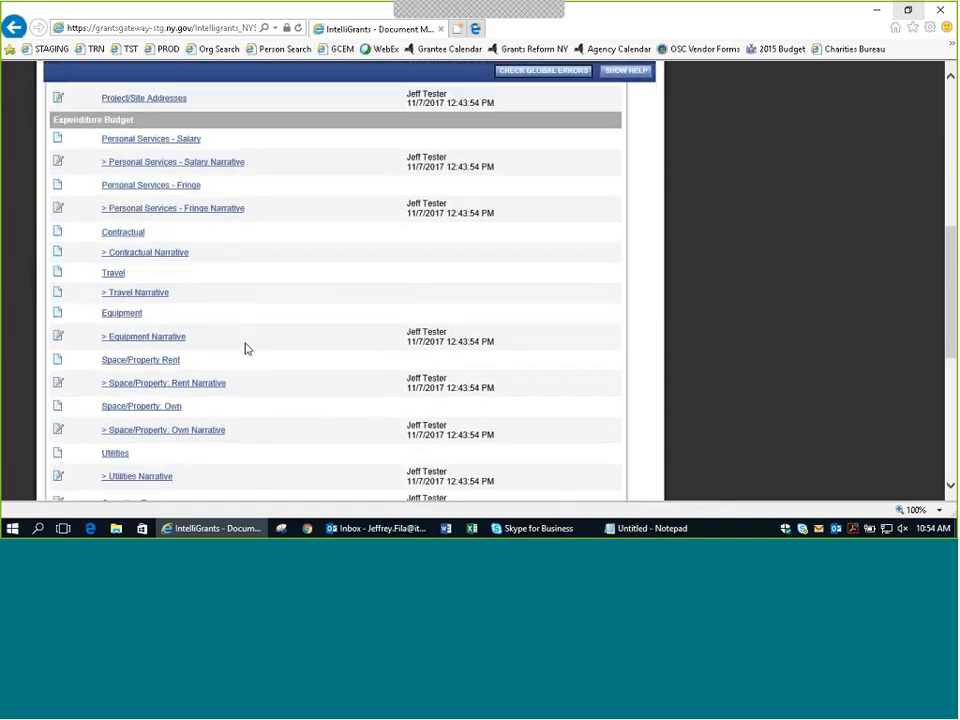
scroll(245, 347, up, 3)
scroll(247, 347, down, 2)
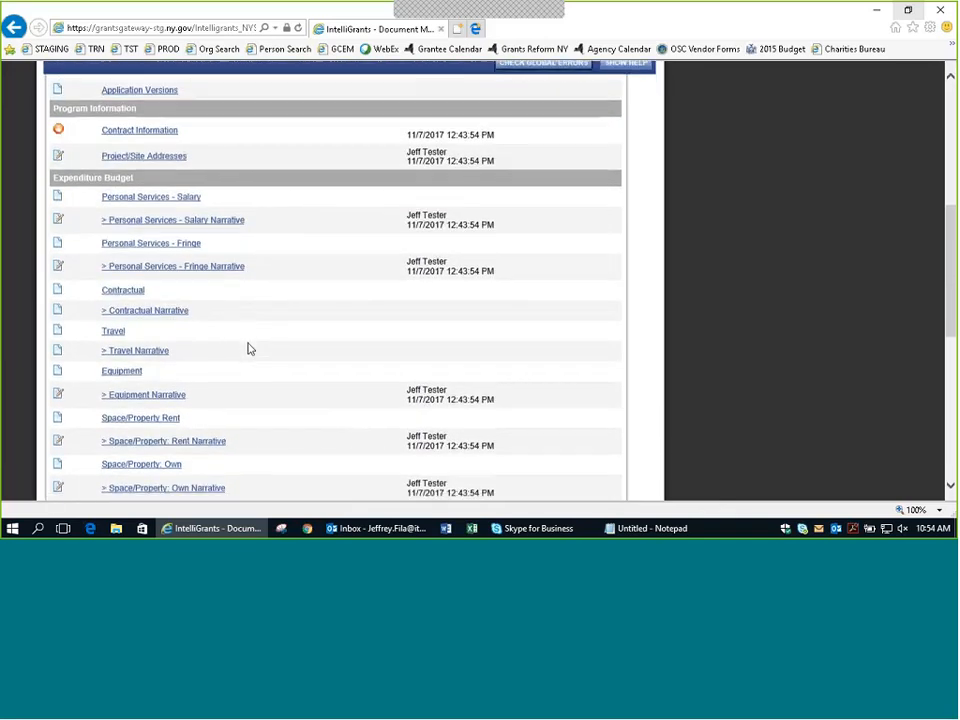
scroll(250, 348, down, 2)
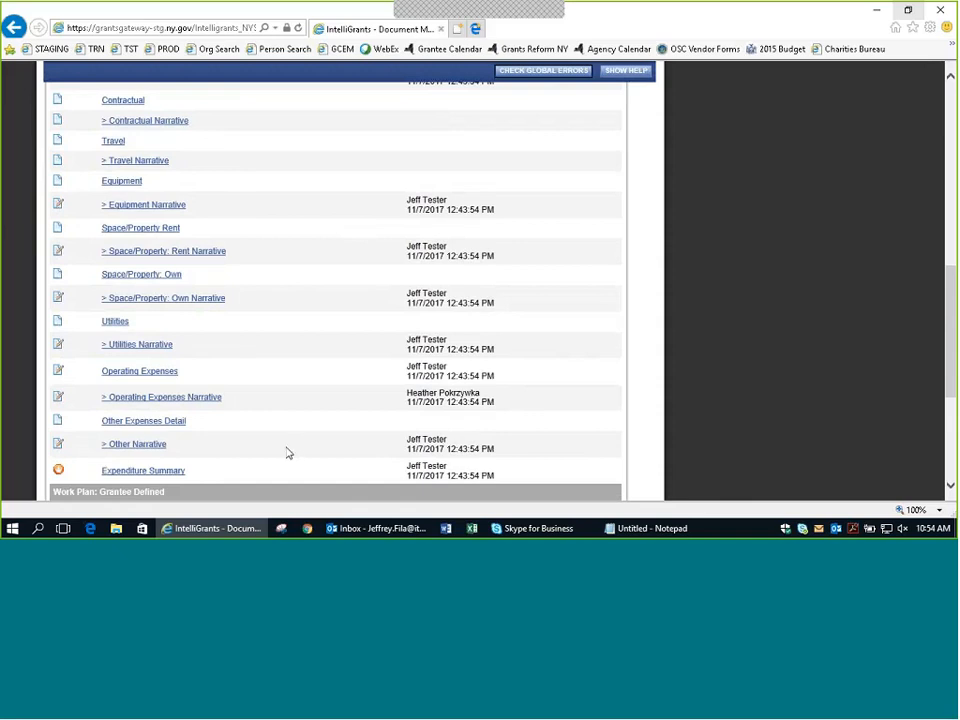
scroll(266, 456, up, 4)
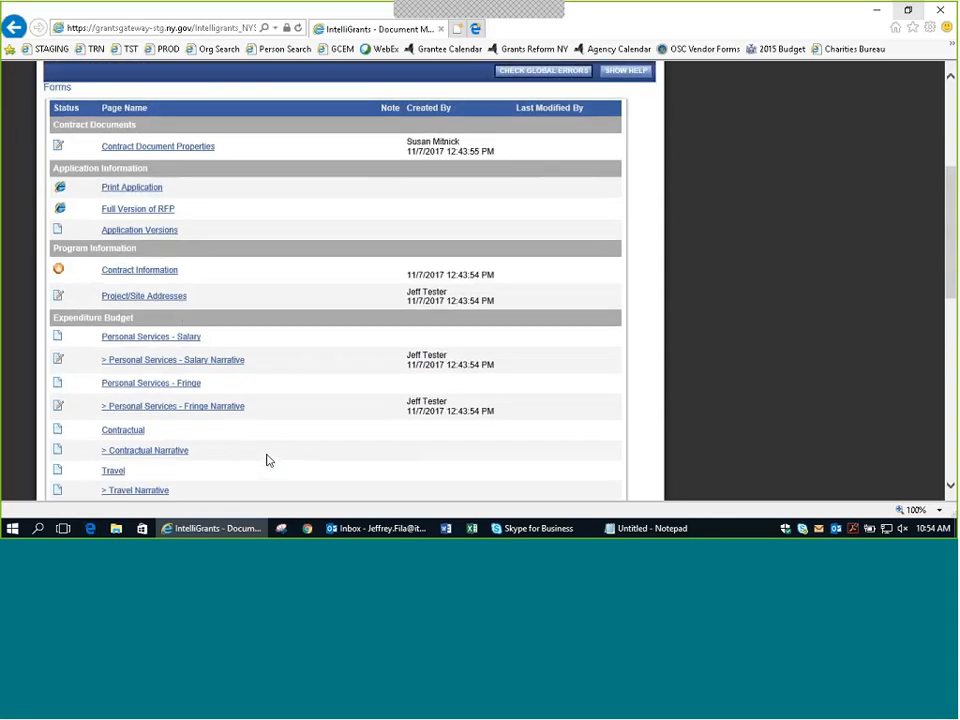
Step: Review the primary, payment and contract mailing address selections on the Contract Information form and save the page
click(150, 271)
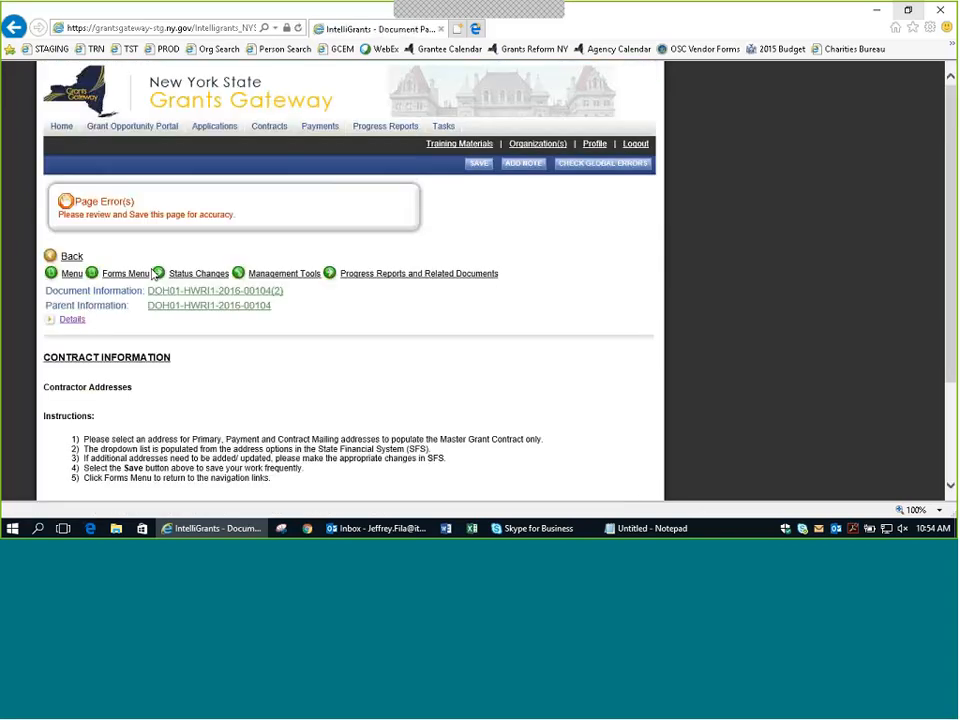
scroll(163, 343, down, 1)
scroll(163, 345, down, 2)
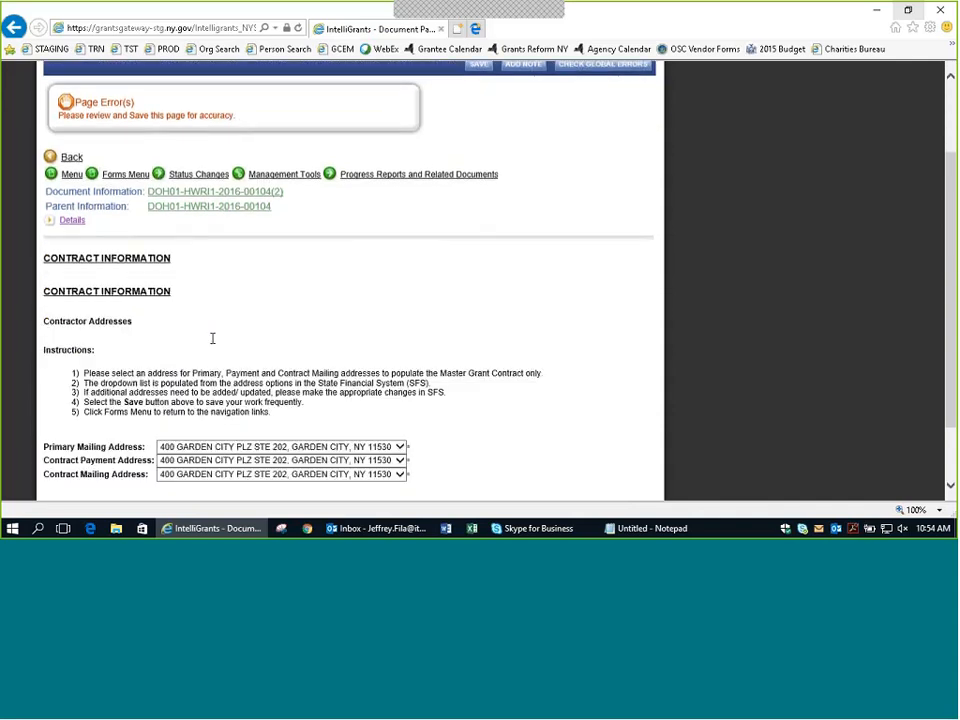
click(311, 374)
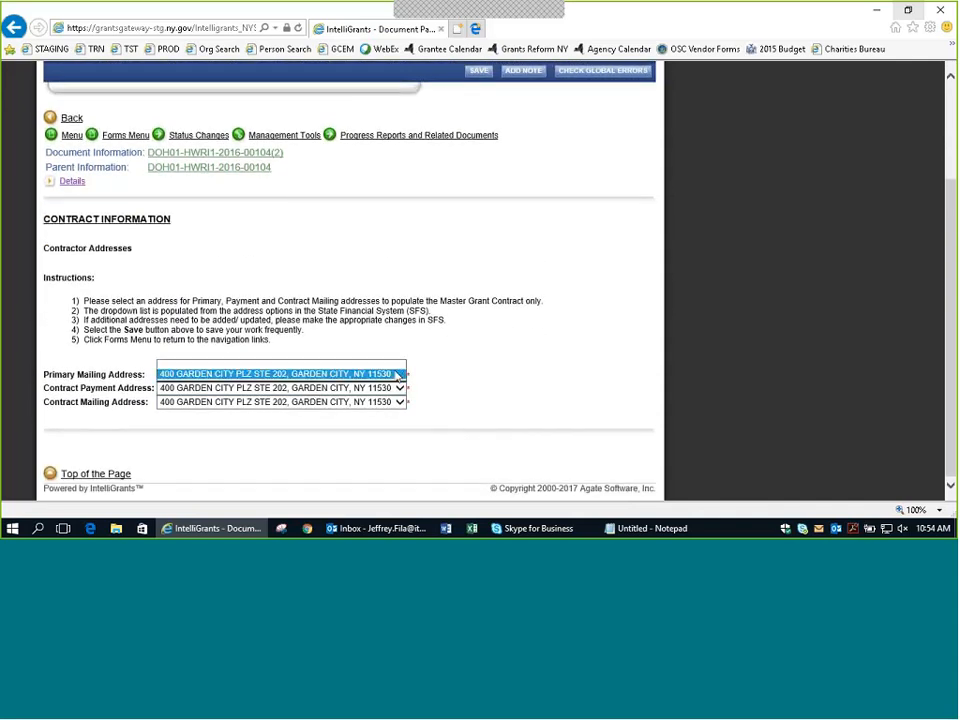
click(511, 365)
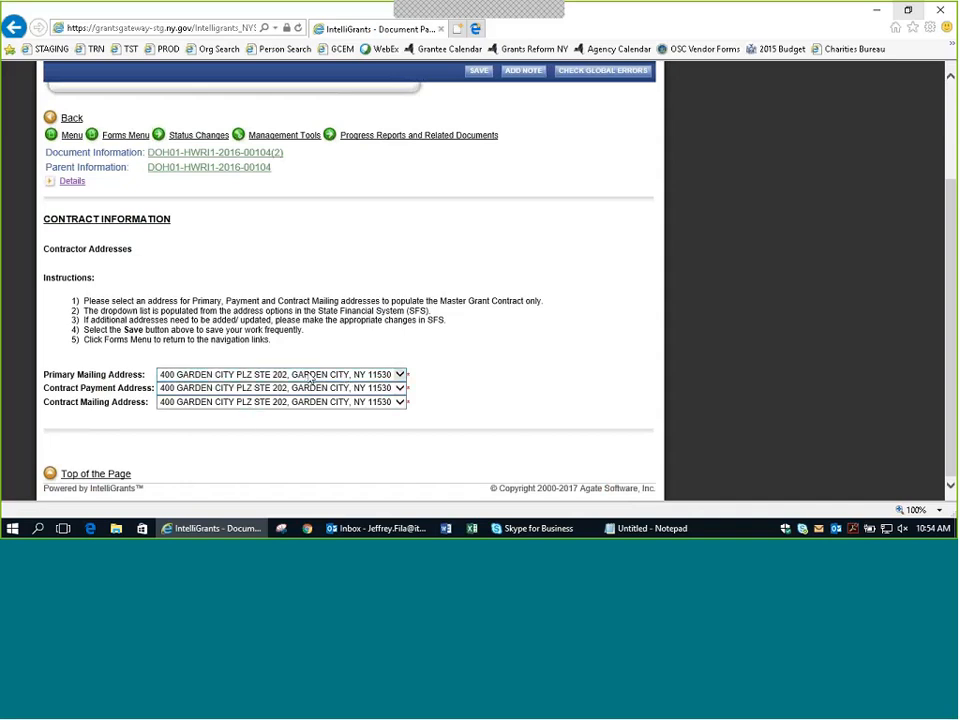
click(311, 376)
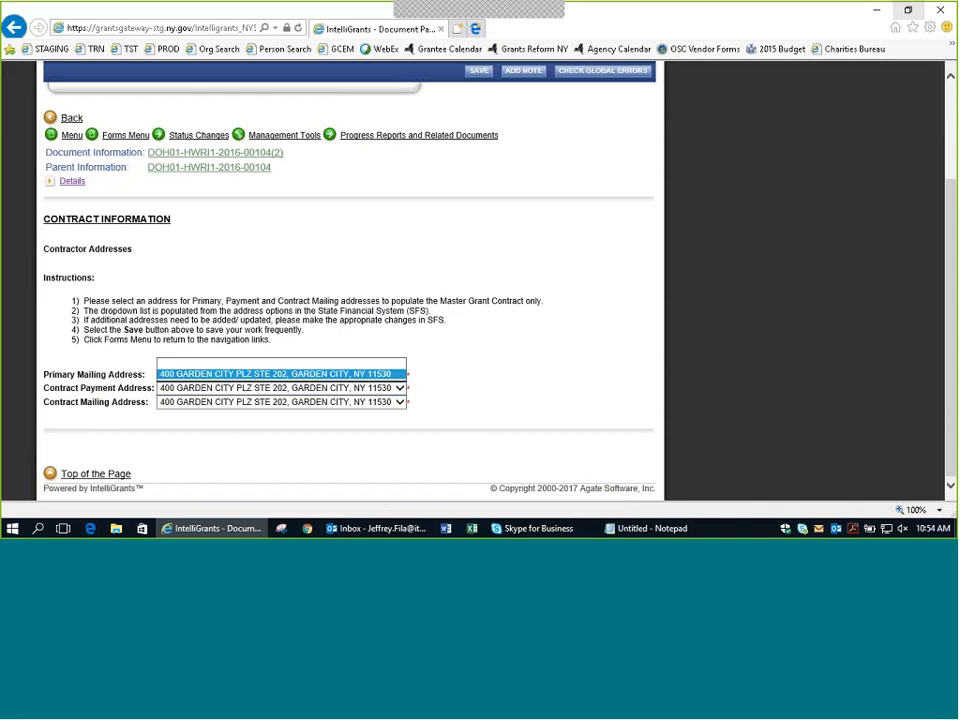
click(480, 101)
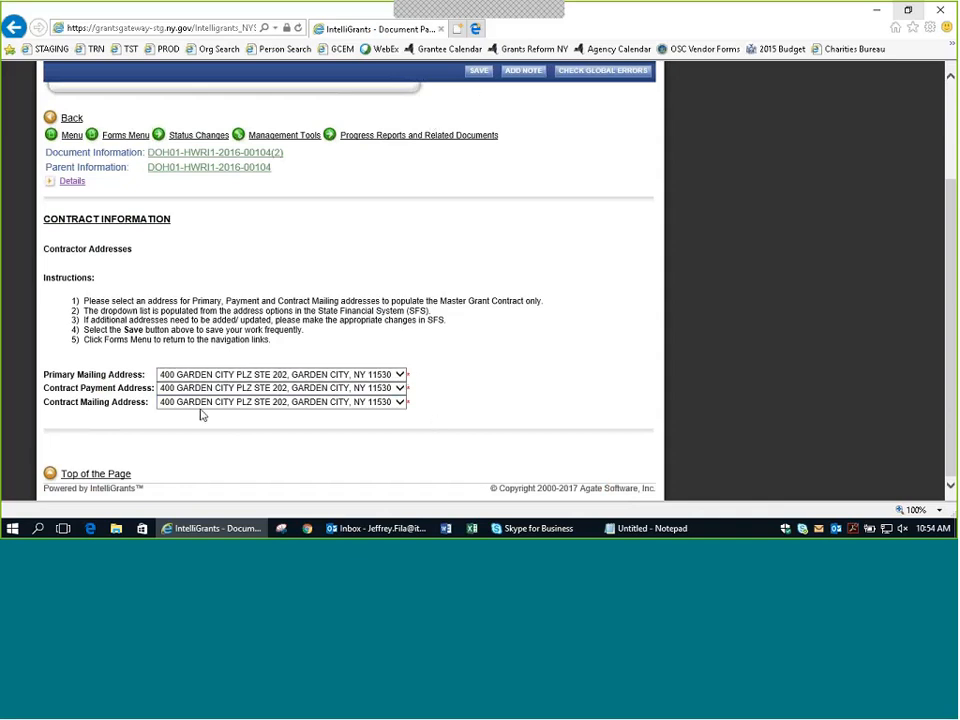
click(476, 71)
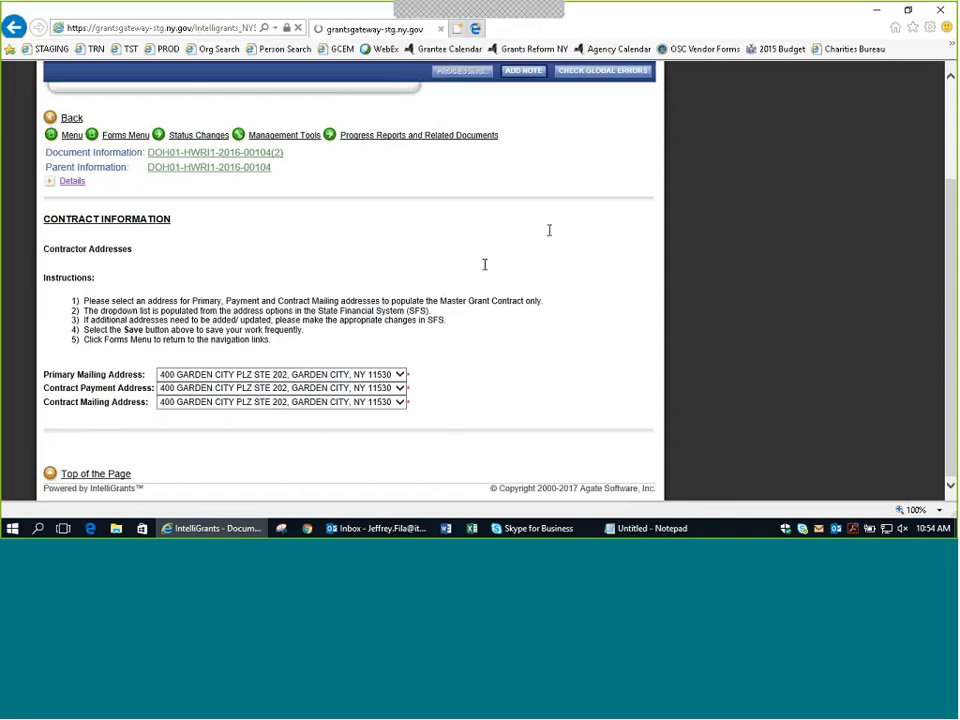
Step: Return from the saved Contract Information page to the Forms Menu and open the Expenditure Summary form flagged with an error
mouse_move(443, 269)
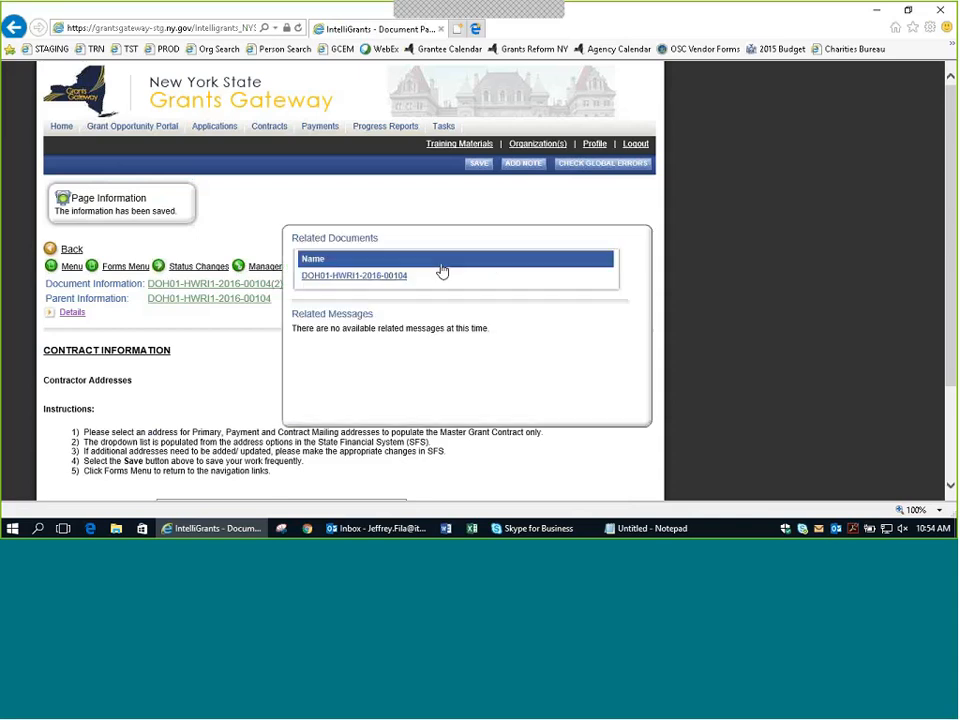
scroll(751, 350, down, 3)
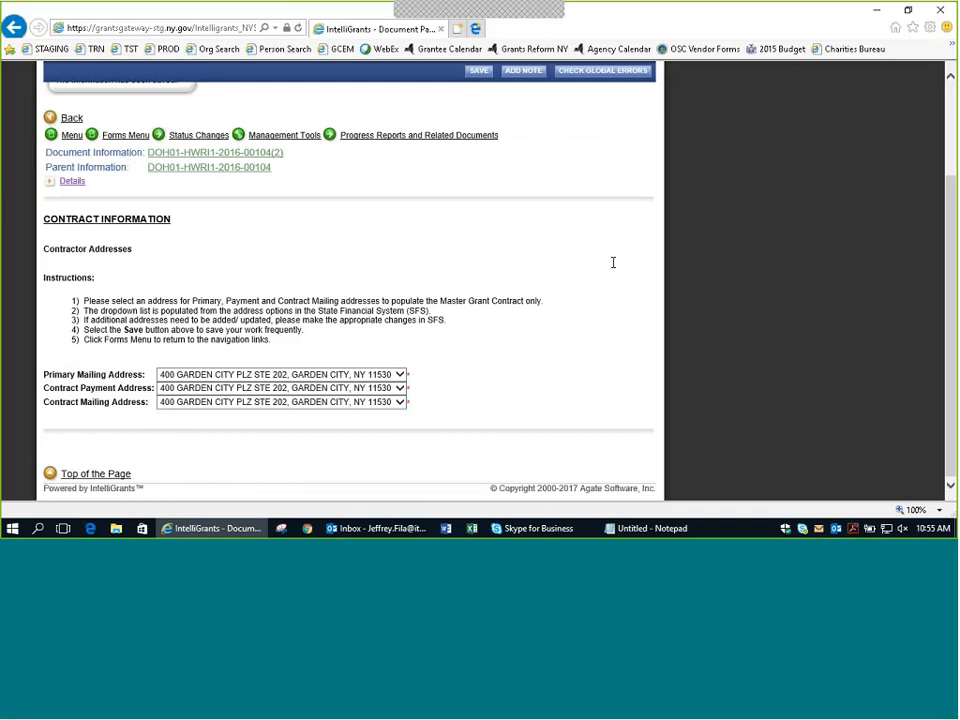
scroll(69, 156, up, 2)
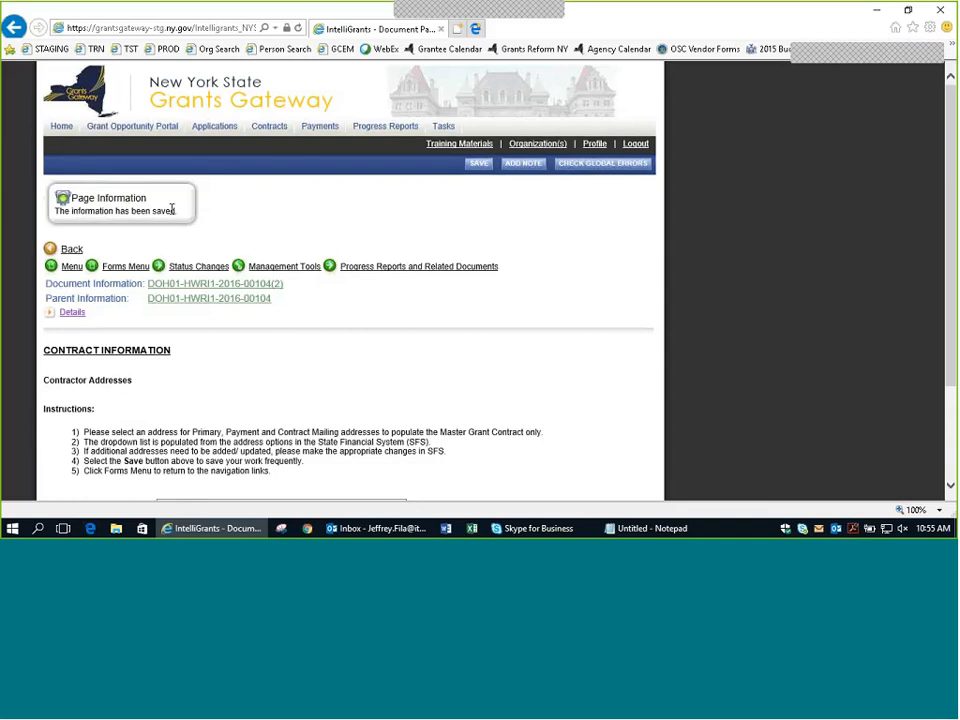
scroll(140, 205, down, 1)
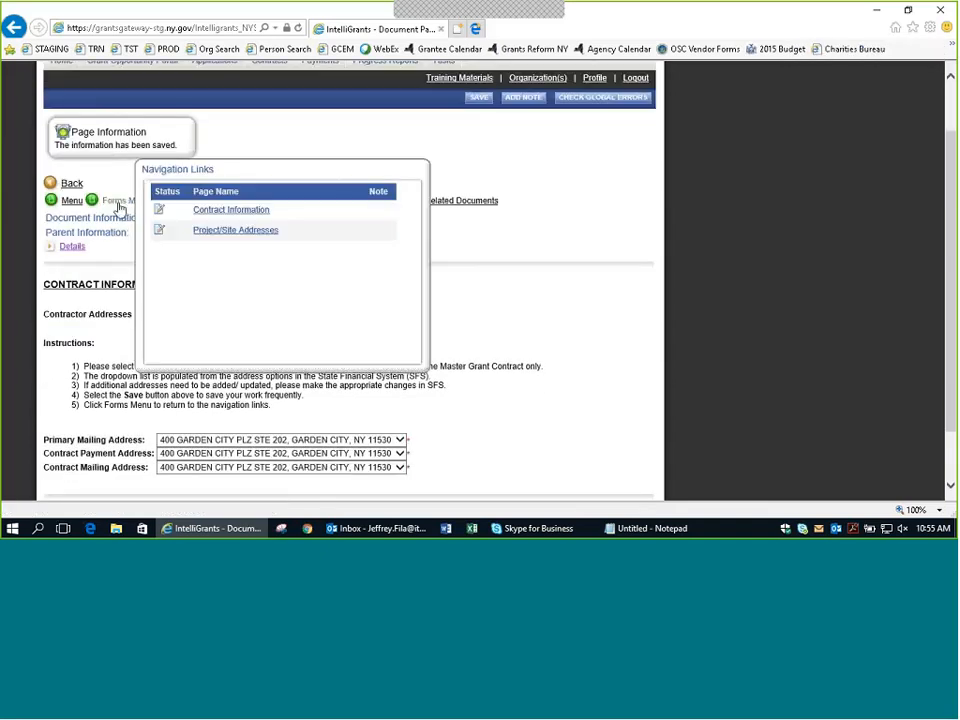
scroll(386, 330, down, 3)
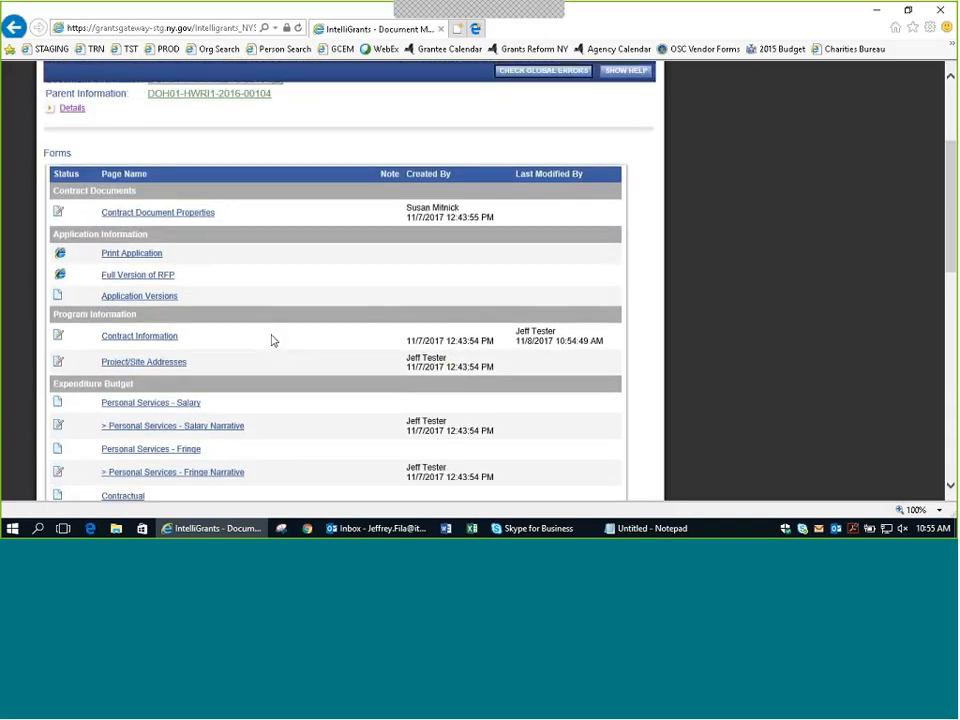
scroll(271, 340, down, 4)
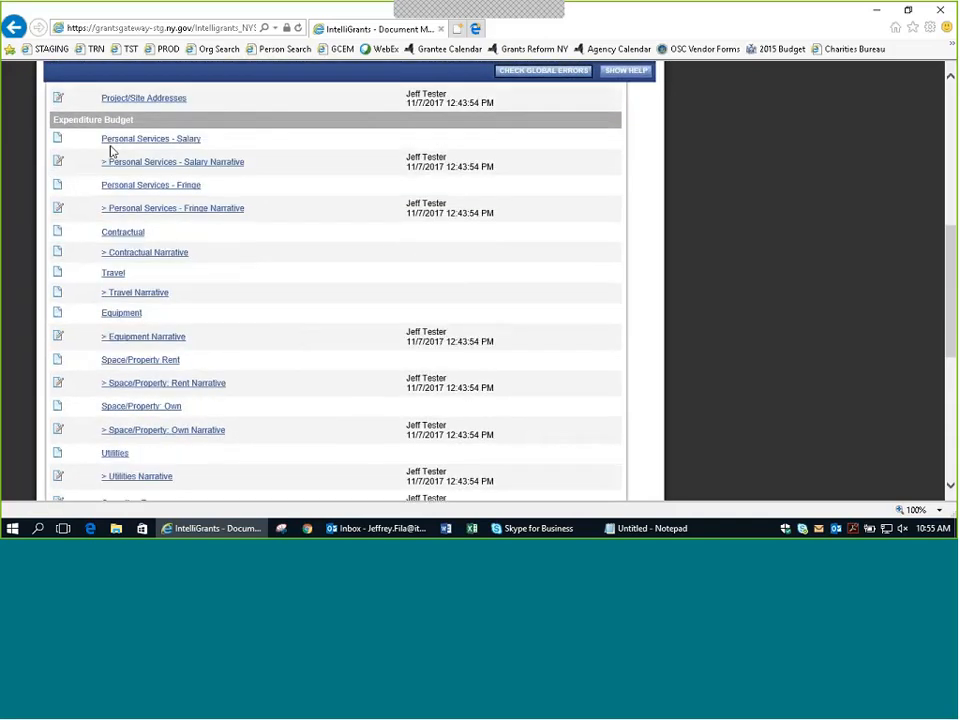
scroll(270, 290, down, 5)
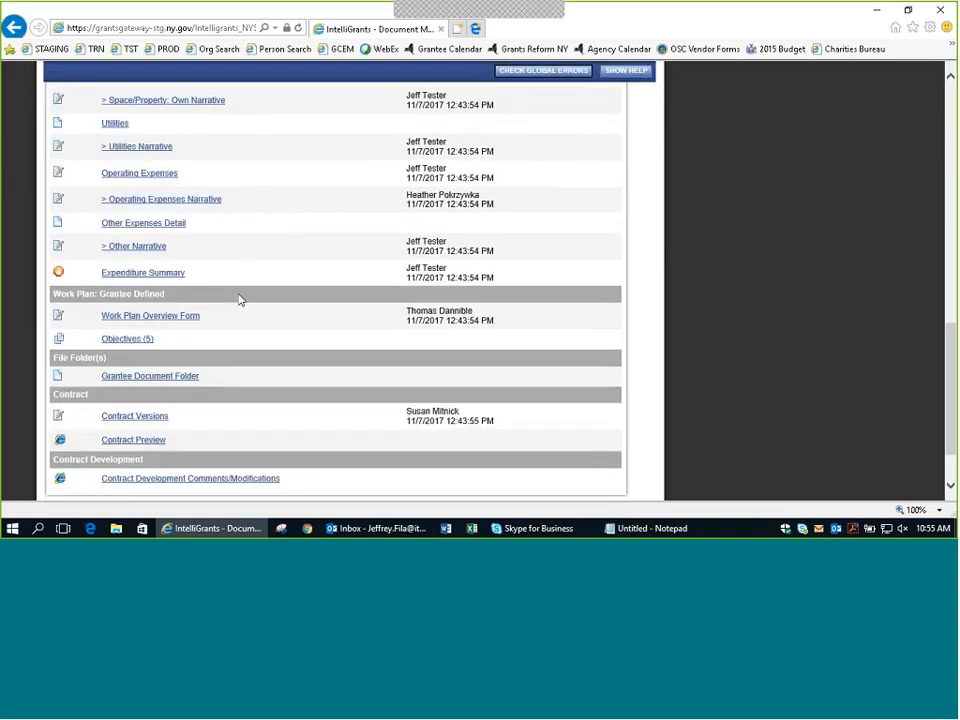
click(124, 274)
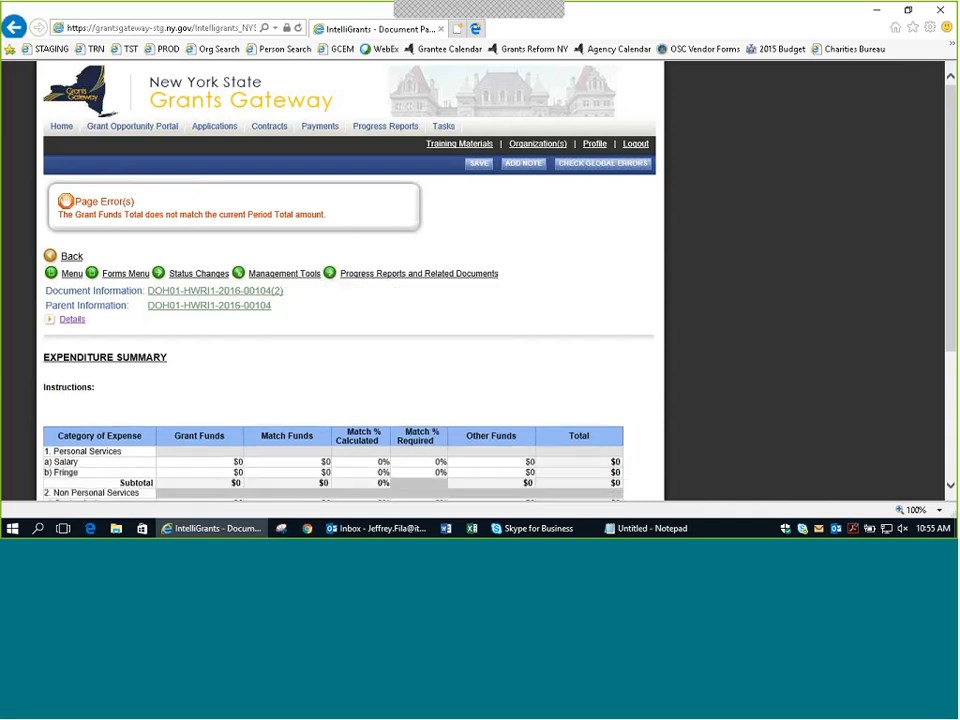
Step: Compare the Grant Funds total with the Period Total in the Expenditure Summary table
scroll(480, 326, down, 3)
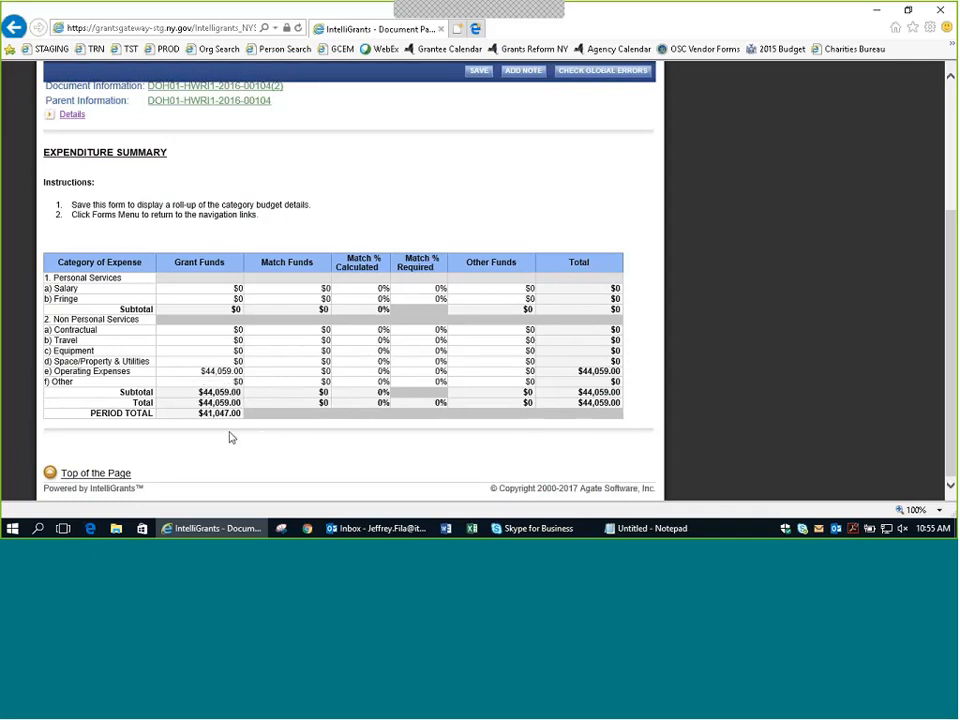
drag(240, 413, 206, 415)
click(223, 424)
drag(242, 402, 203, 402)
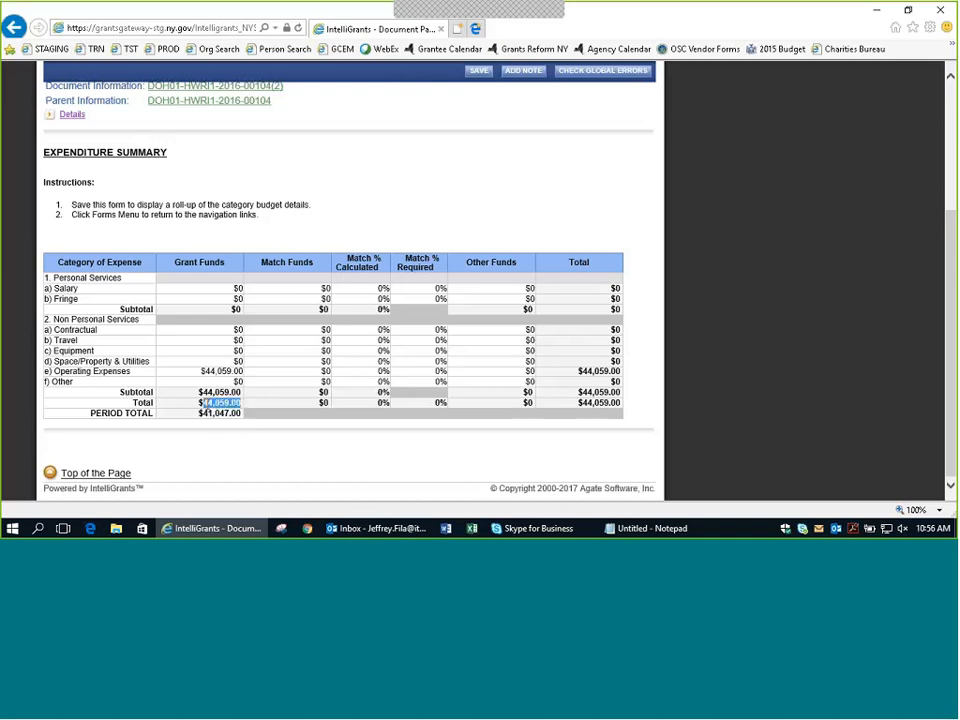
click(234, 444)
scroll(810, 378, up, 3)
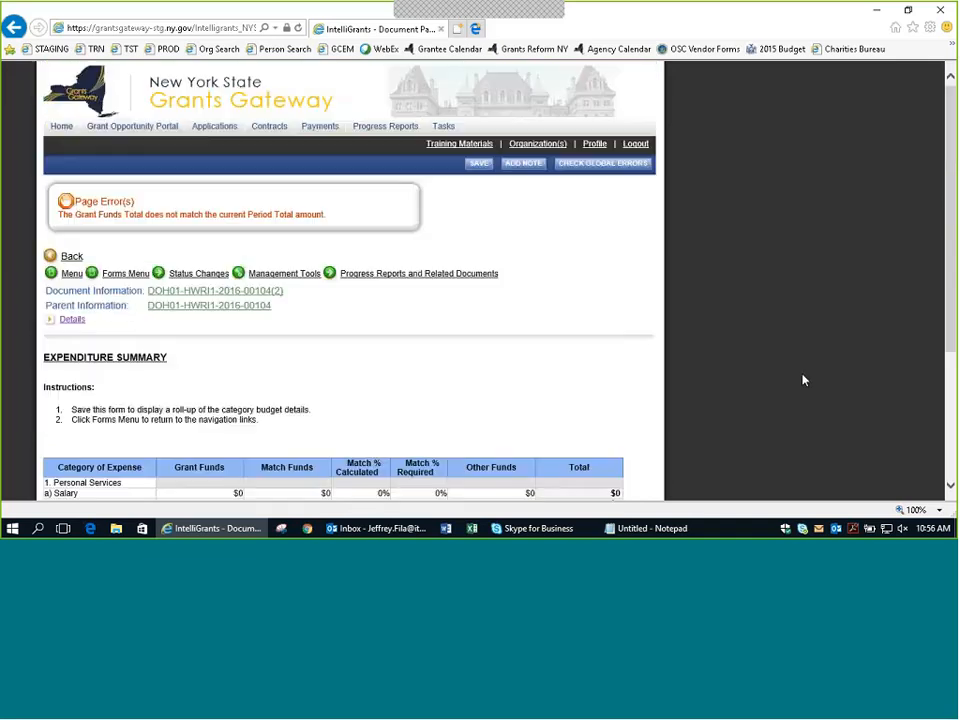
Step: Go back to the Forms Menu and open the Contractual form of the expenditure budget at its Contractual Detail section
click(128, 276)
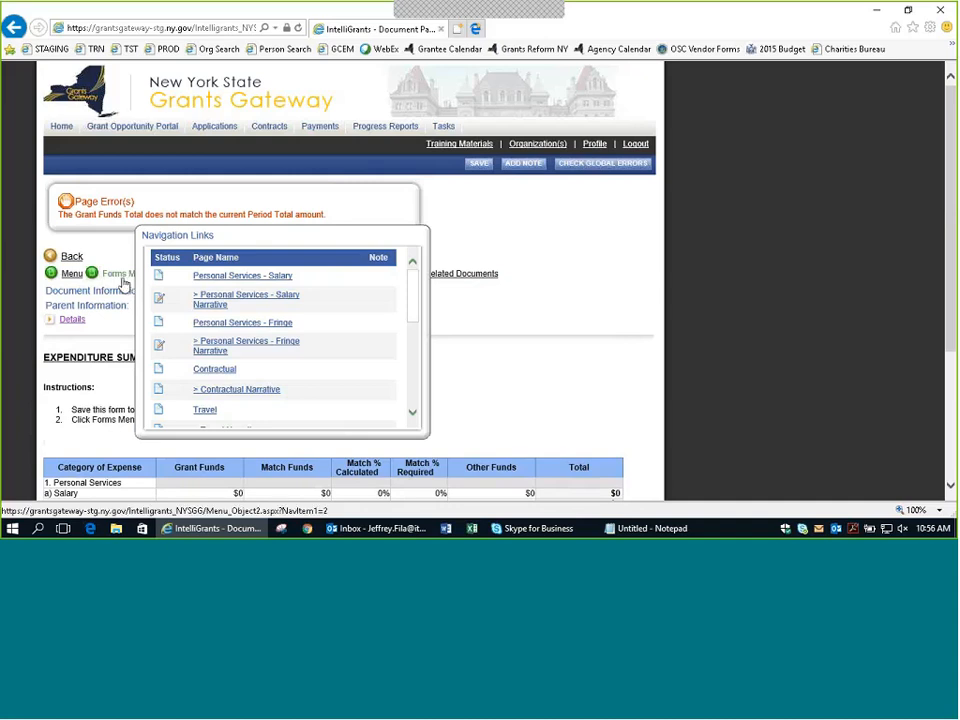
click(123, 279)
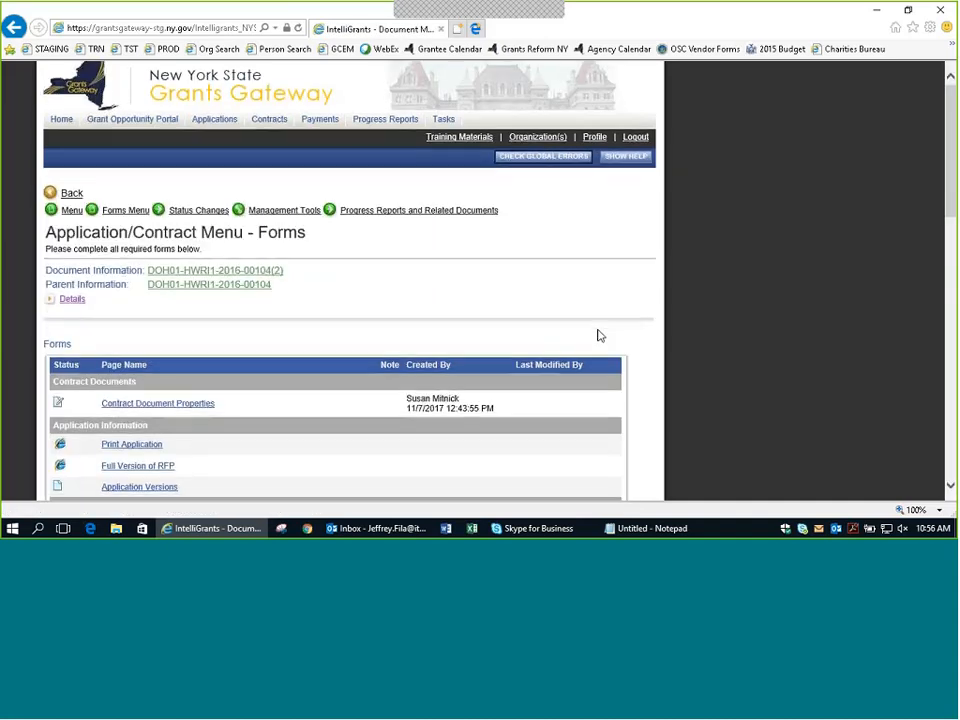
scroll(281, 349, down, 5)
scroll(281, 349, down, 3)
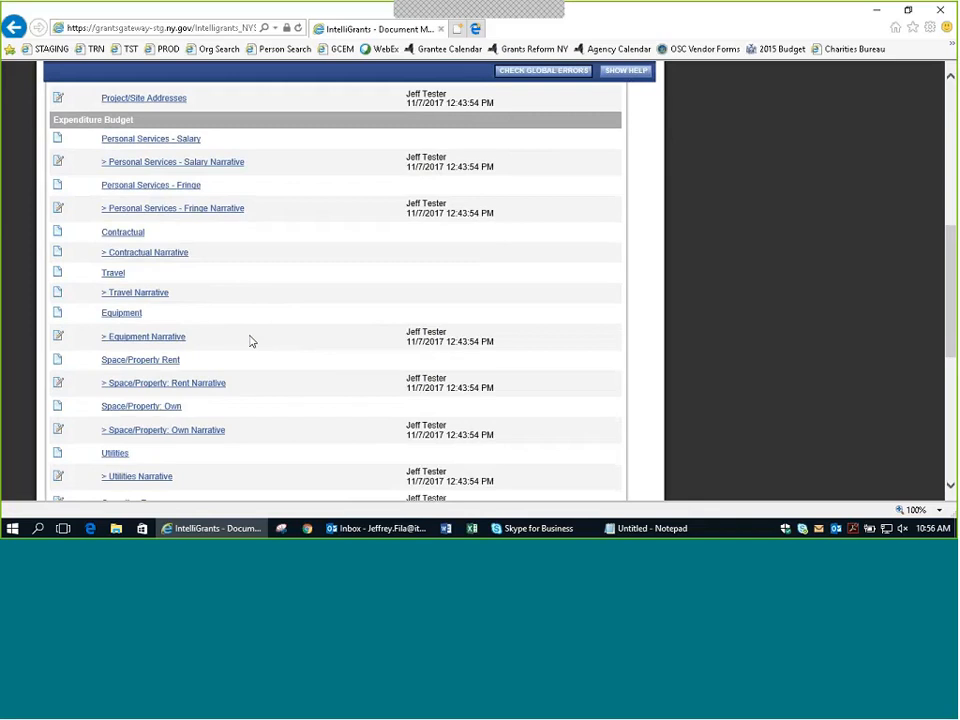
scroll(245, 338, down, 2)
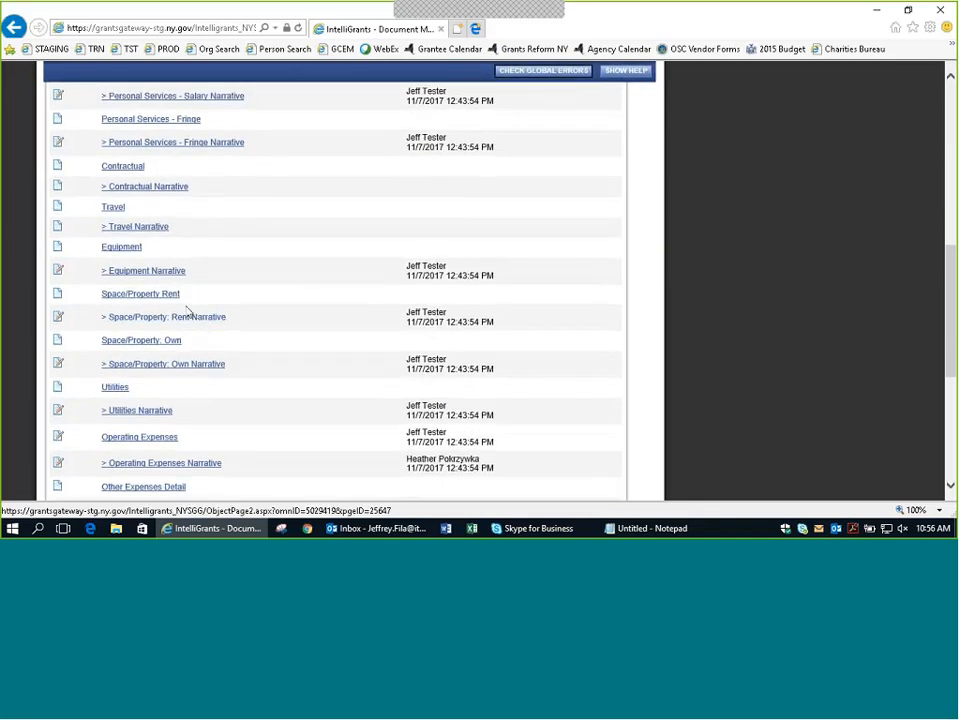
click(140, 171)
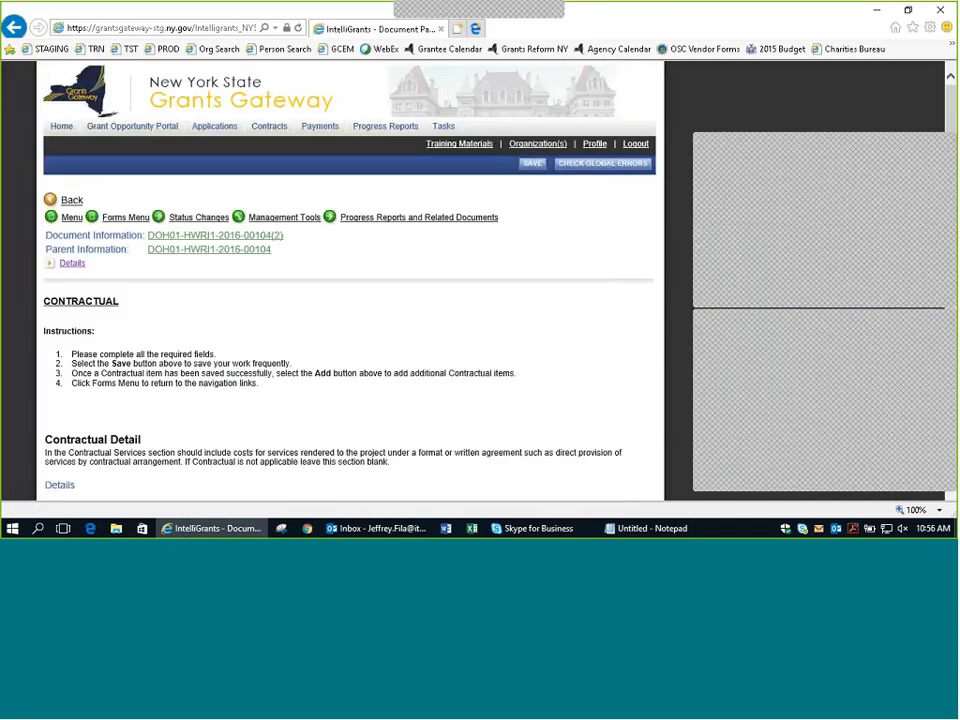
scroll(467, 286, down, 3)
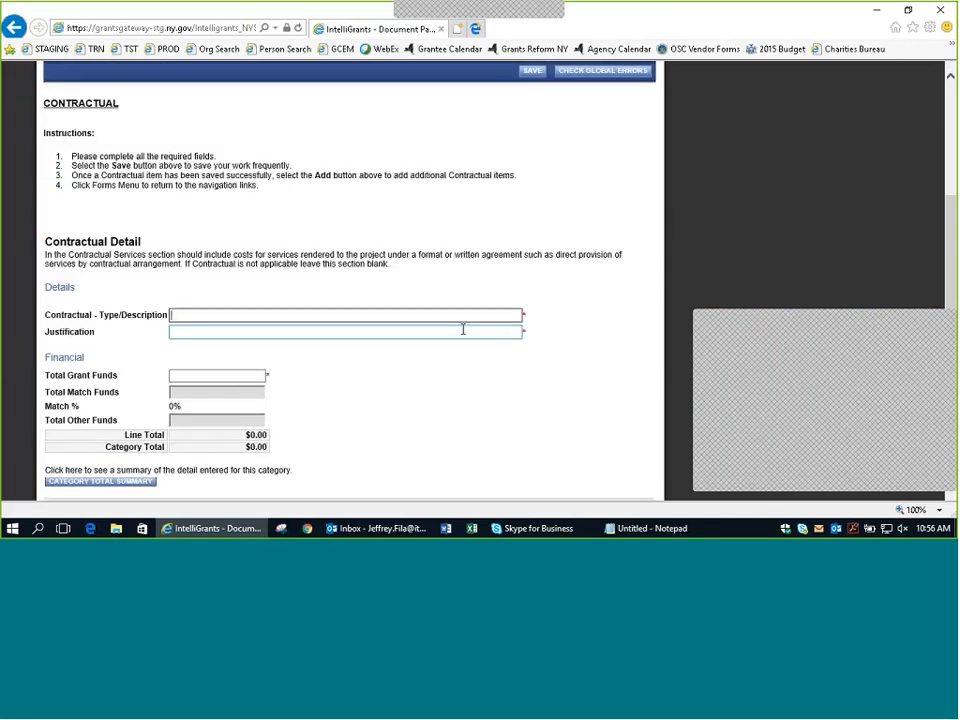
Step: Enter "Contractual item 1" as the Contractual Type/Description
text(Contractual info here)
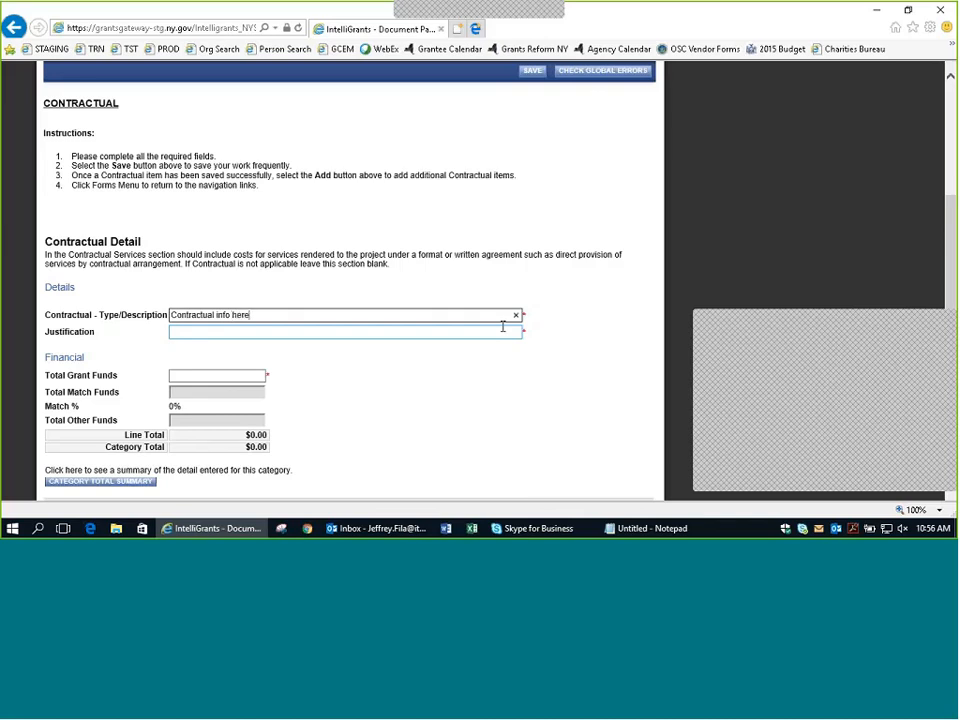
key(BackSpace)
key(BackSpace)
key(BackSpace)
key(BackSpace)
key(BackSpace)
key(BackSpace)
key(BackSpace)
key(BackSpace)
text(tem 1)
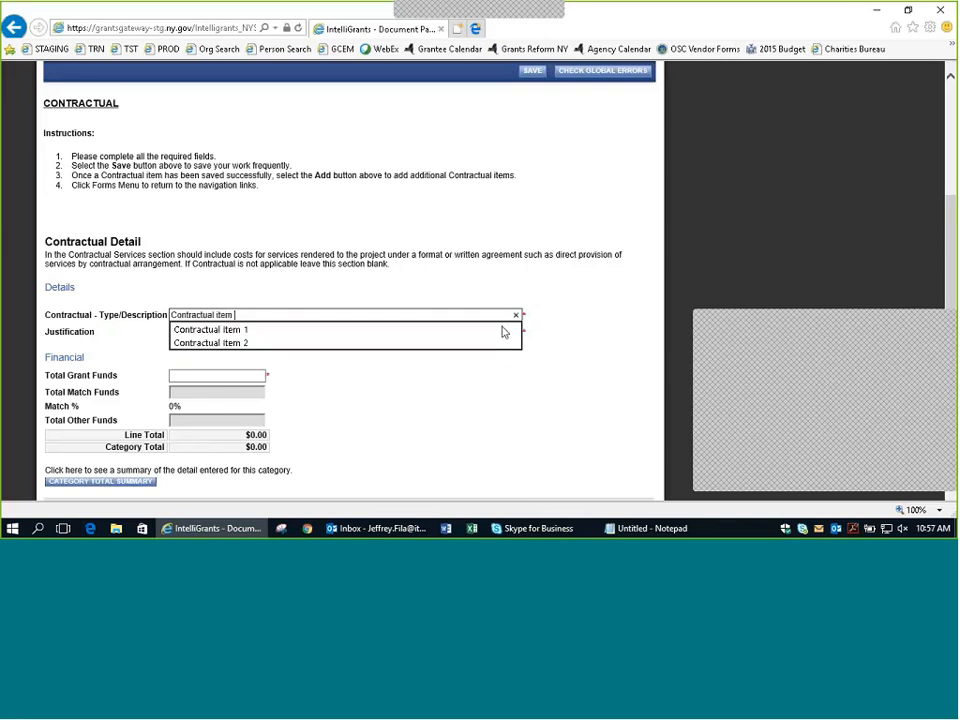
Step: Fill in the Justification with "Info here"
key(Tab)
text(Info here.)
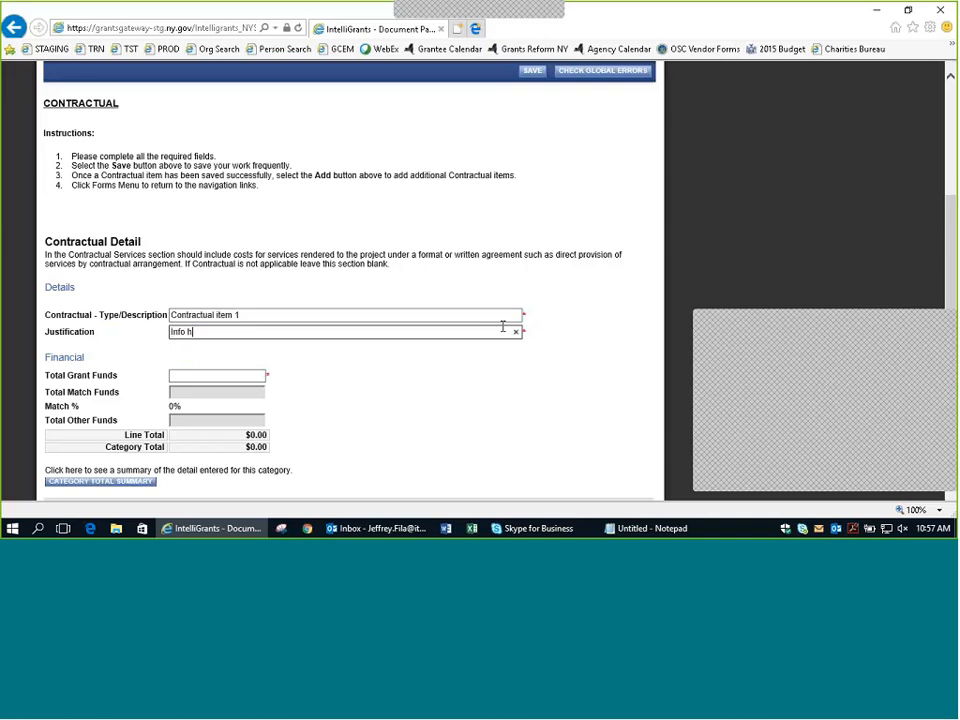
key(BackSpace)
key(BackSpace)
Step: Replace the Justification text with a copy of the Type/Description, "Contractual item 1"
drag(97, 333, 47, 338)
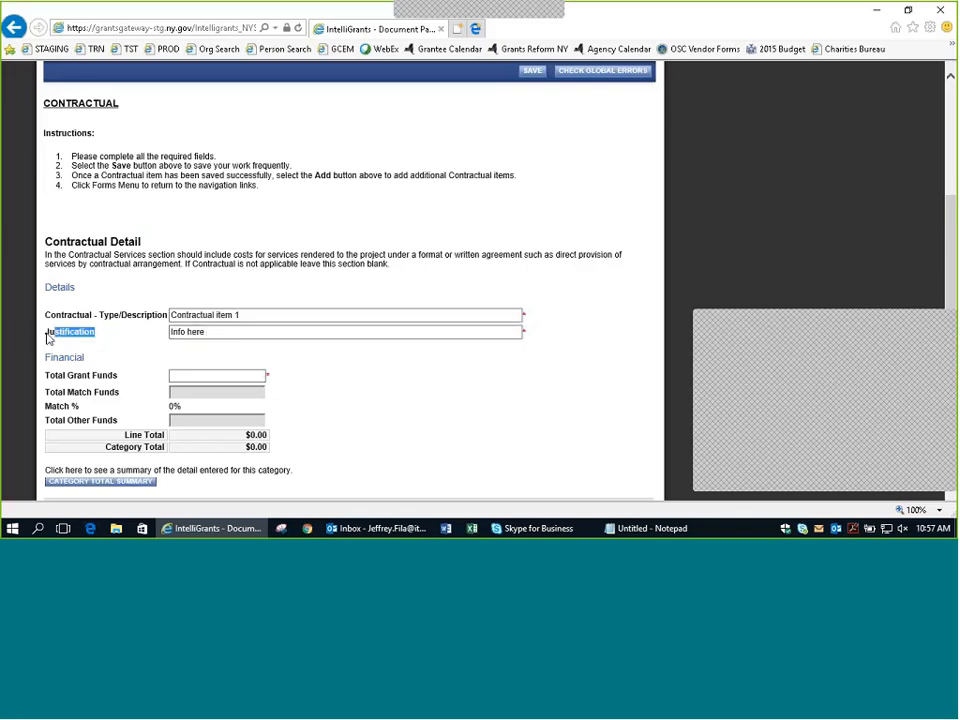
click(240, 332)
drag(264, 317, 156, 317)
key(ctrl+c)
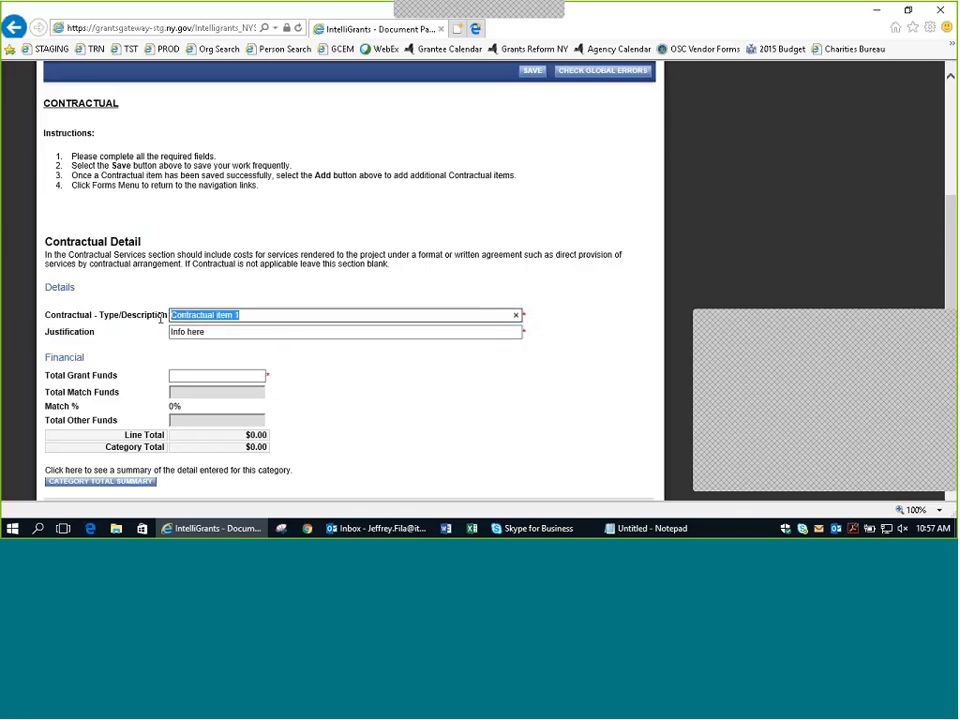
triple_click(210, 332)
key(ctrl+v)
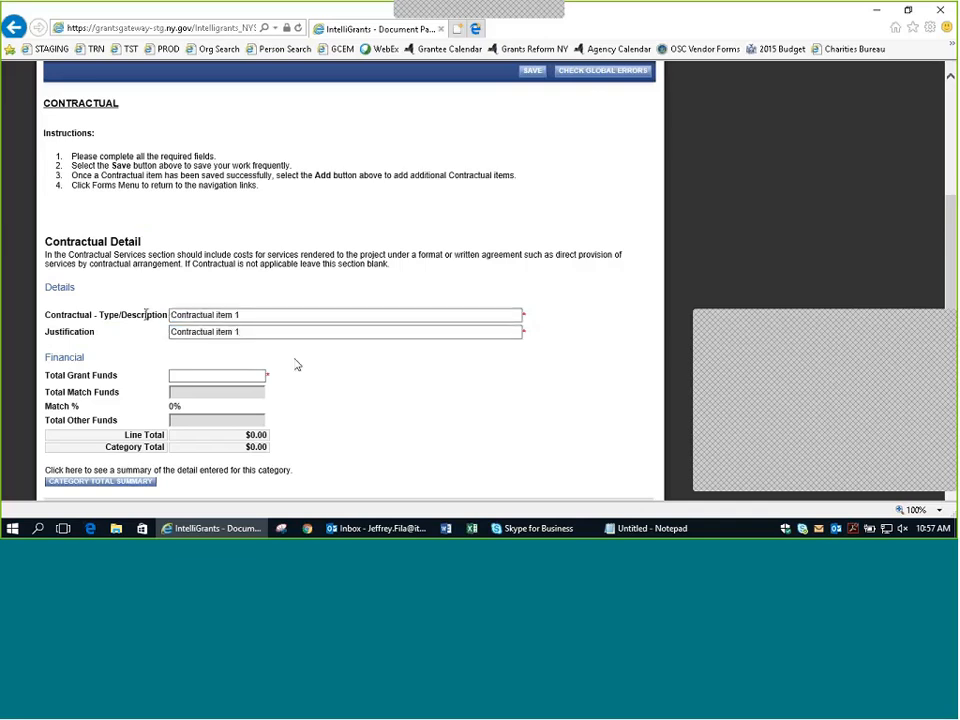
Step: Extend both the Type/Description and the Justification to read "Contractual item 1 - a small description here"
click(279, 315)
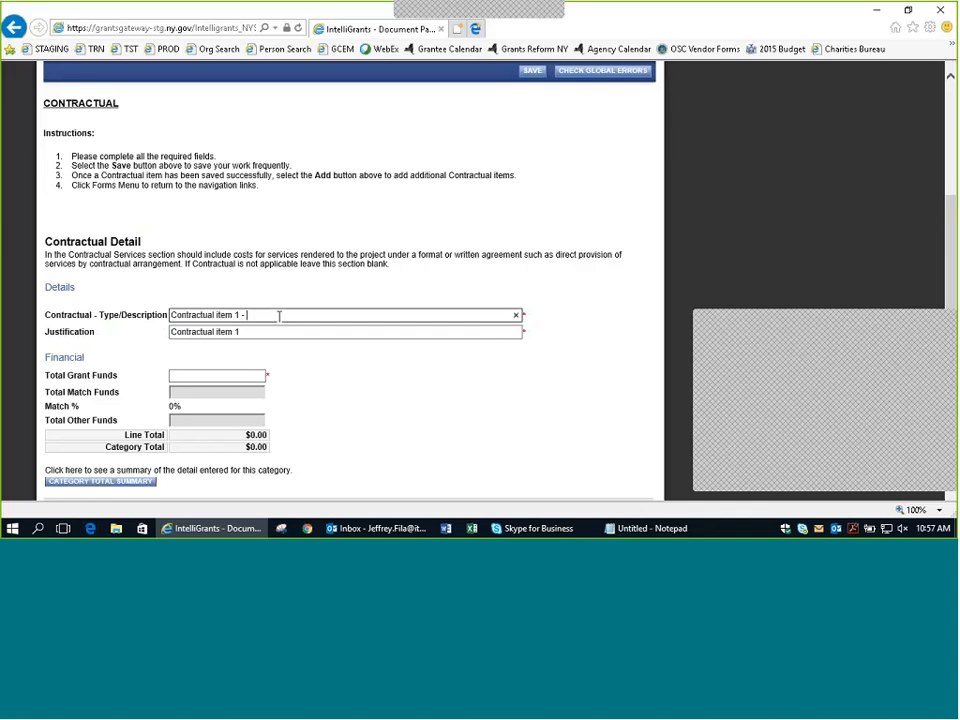
text(a small description here)
key(Tab)
text(Contractual item 1 - a small description here)
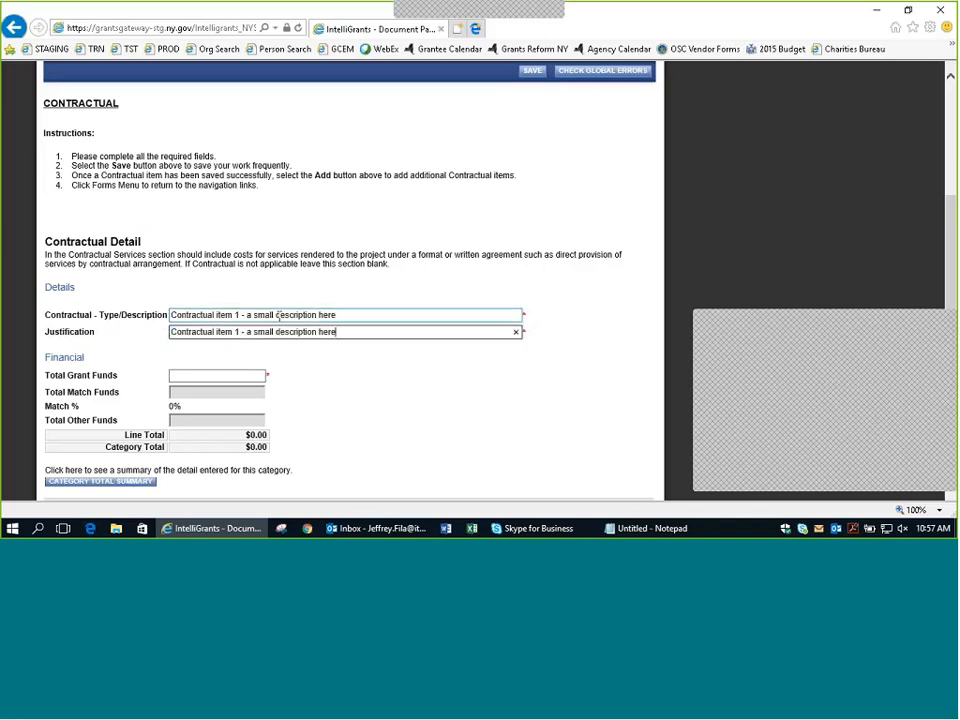
Step: Set the contractual item's Total Grant Funds to $2,000 and save the form, checking its line and category totals
scroll(308, 457, down, 2)
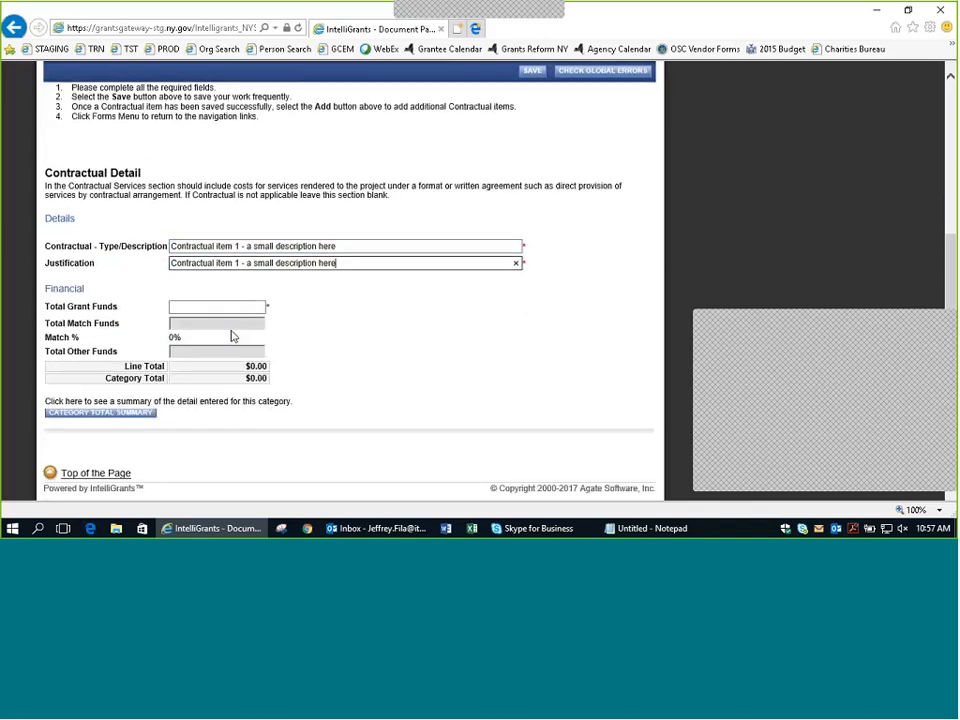
text(2,0)
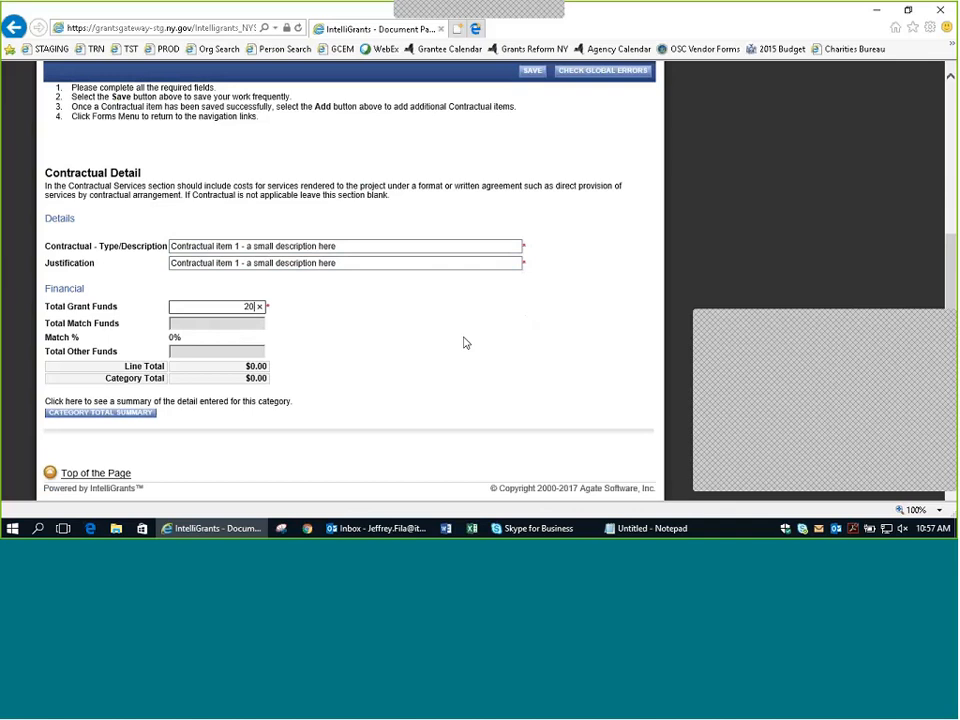
text(00)
key(Tab)
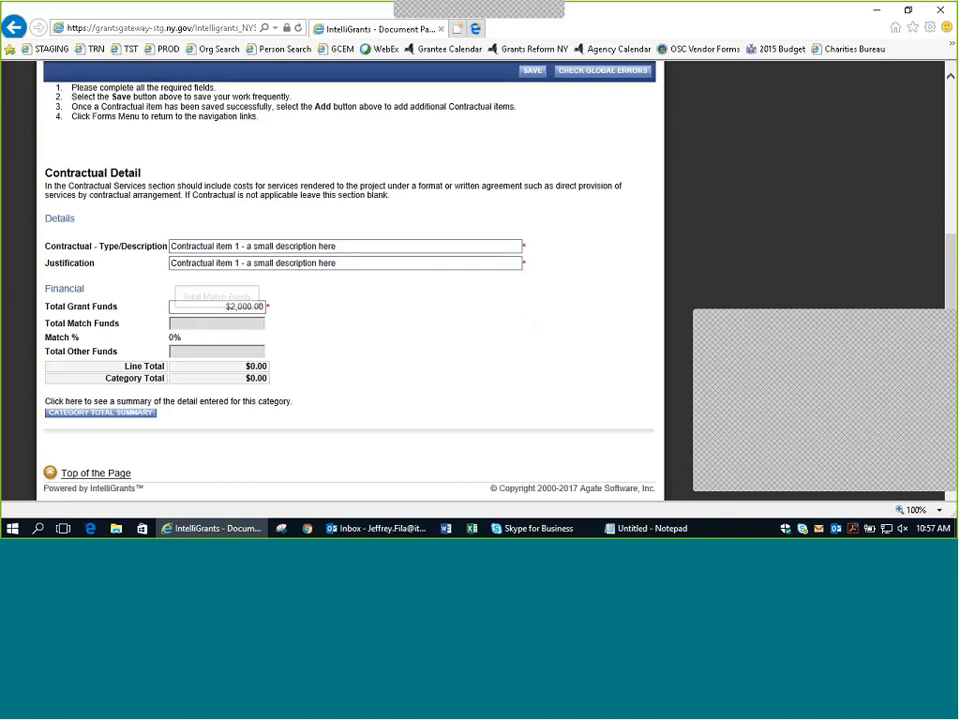
click(532, 70)
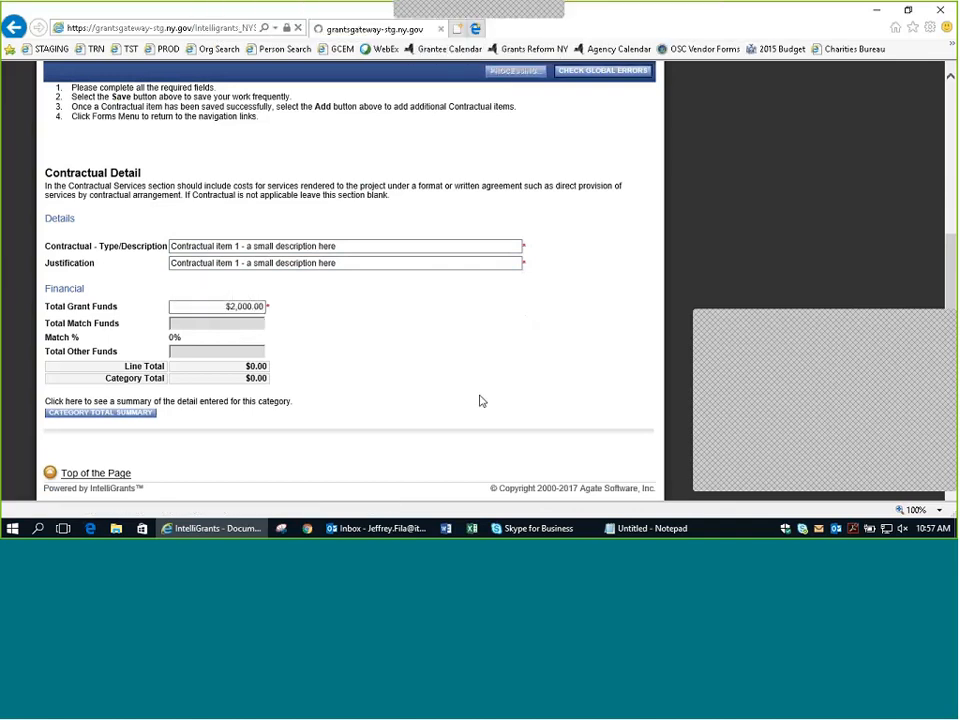
scroll(480, 390, down, 3)
scroll(391, 394, down, 3)
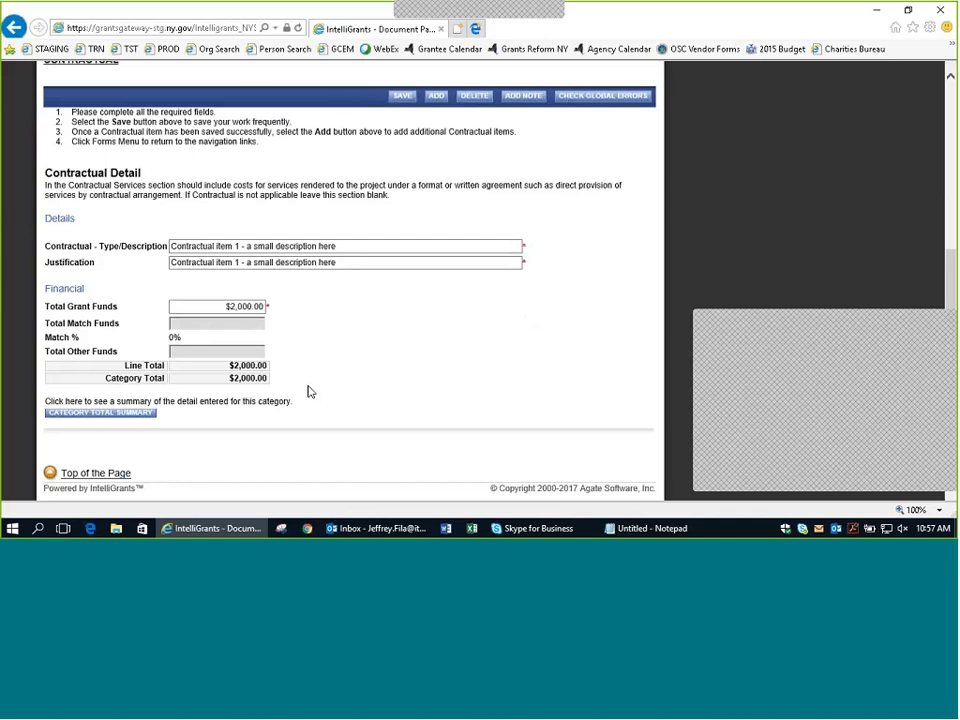
Step: Return to the Forms Menu and reopen the Expenditure Summary to examine the Contractual amount, Grant Funds total and Period Total
scroll(330, 398, up, 1)
scroll(343, 403, up, 2)
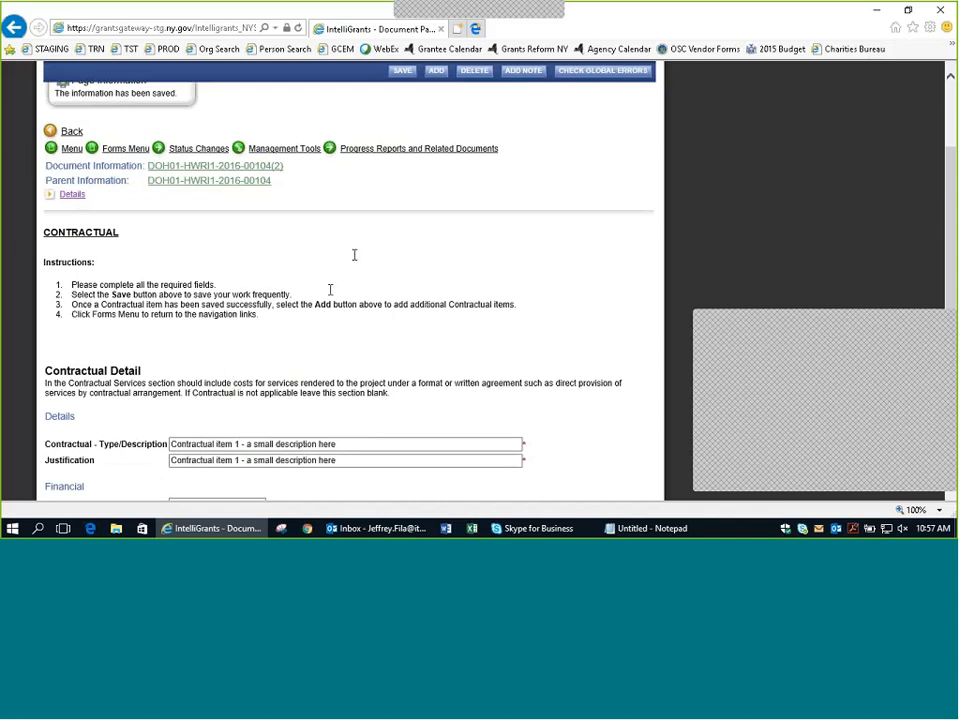
click(126, 149)
click(129, 157)
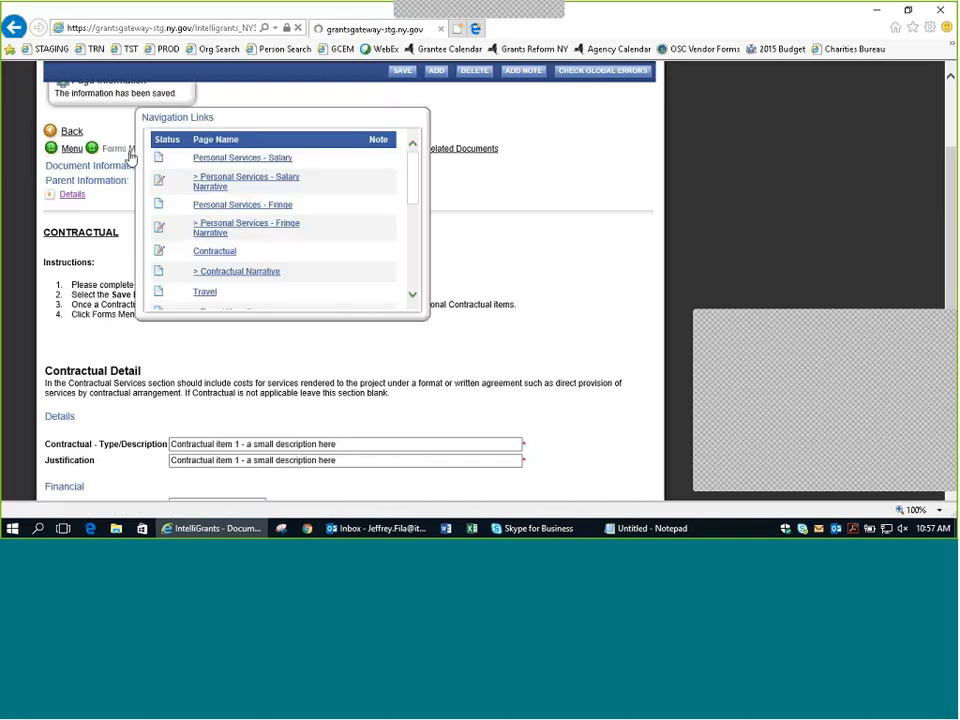
scroll(180, 454, down, 10)
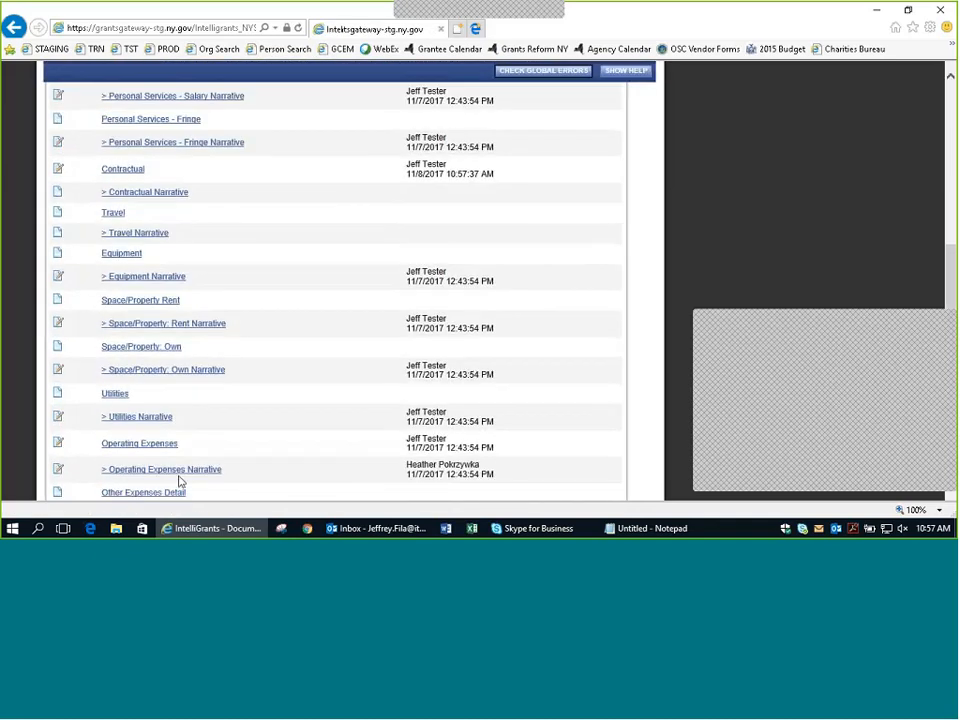
click(142, 411)
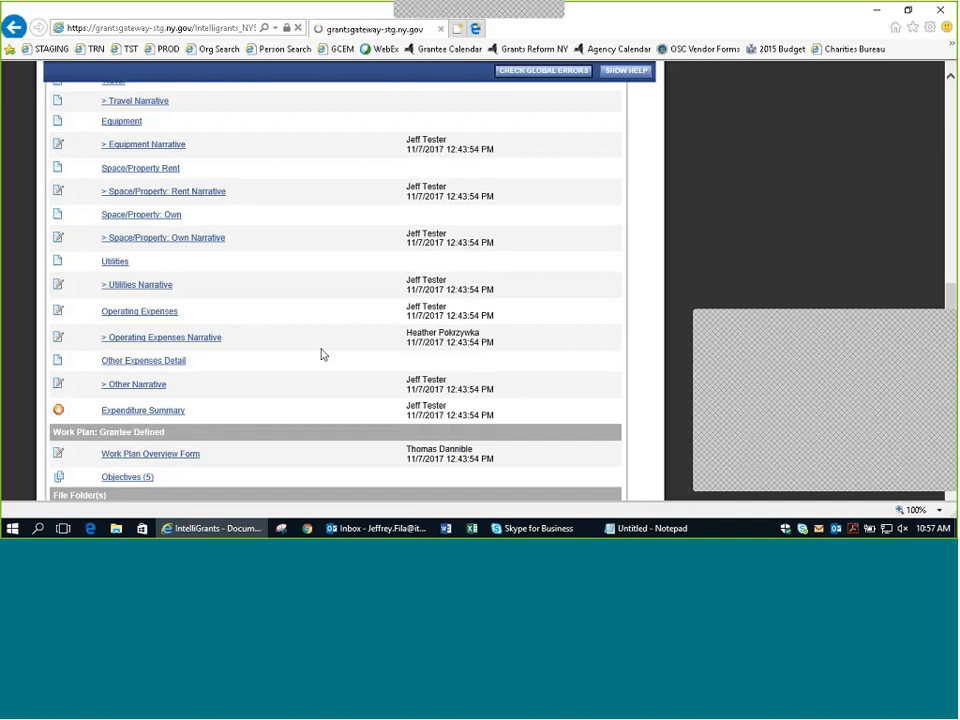
scroll(311, 369, down, 3)
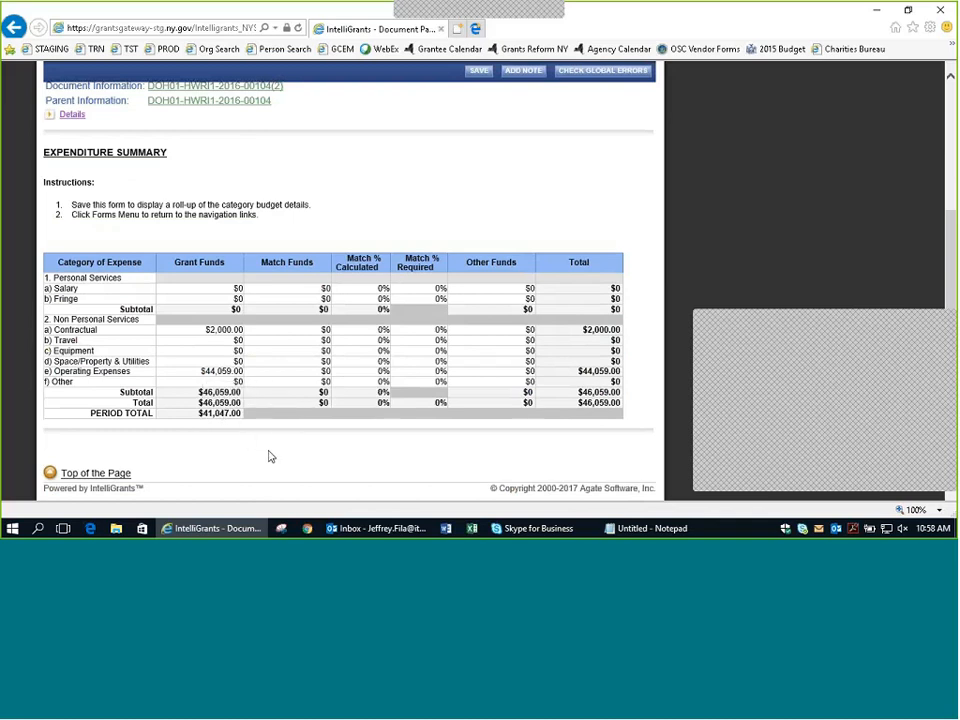
Step: Review the Expenditure Summary's page error, return to the Forms Menu and open the Operating Expenses form
scroll(257, 454, up, 3)
scroll(257, 454, down, 3)
scroll(176, 406, up, 3)
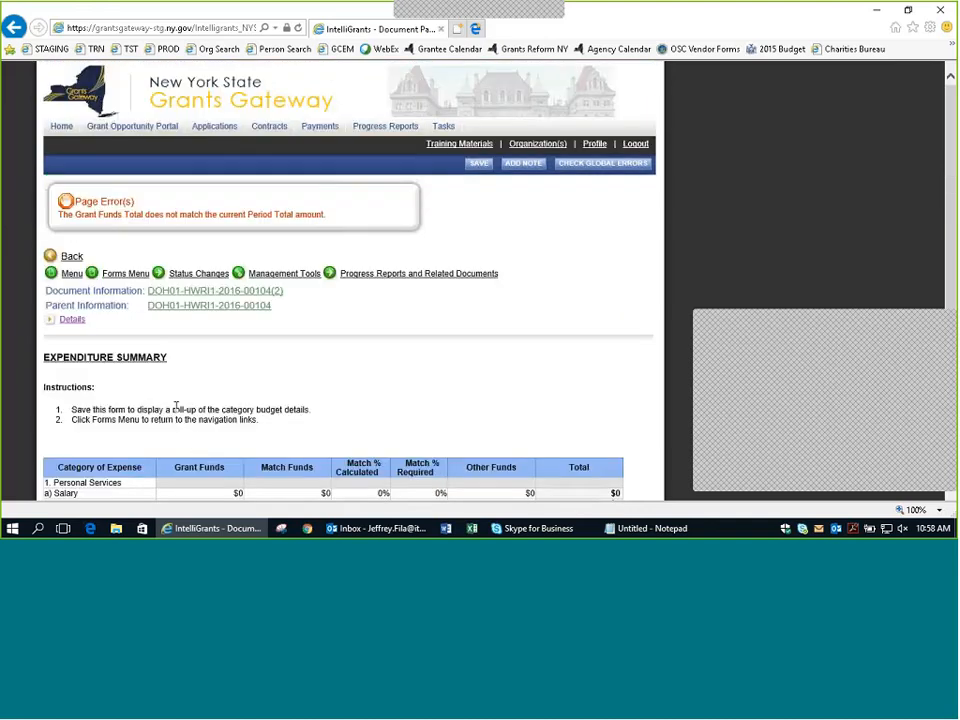
click(125, 276)
click(127, 281)
scroll(270, 407, down, 5)
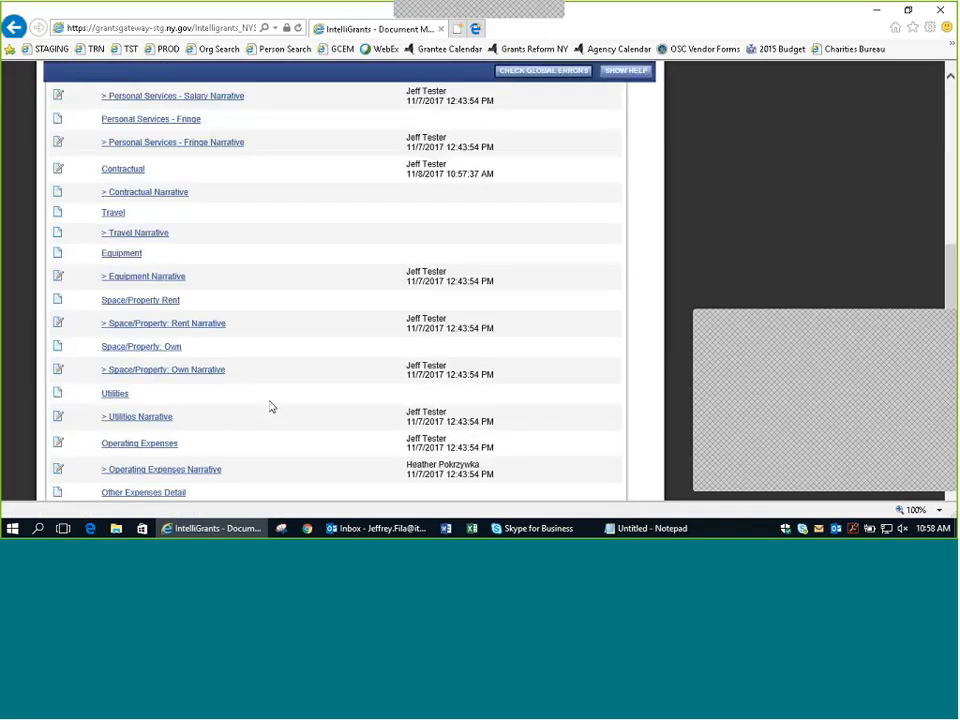
scroll(270, 407, down, 3)
click(146, 248)
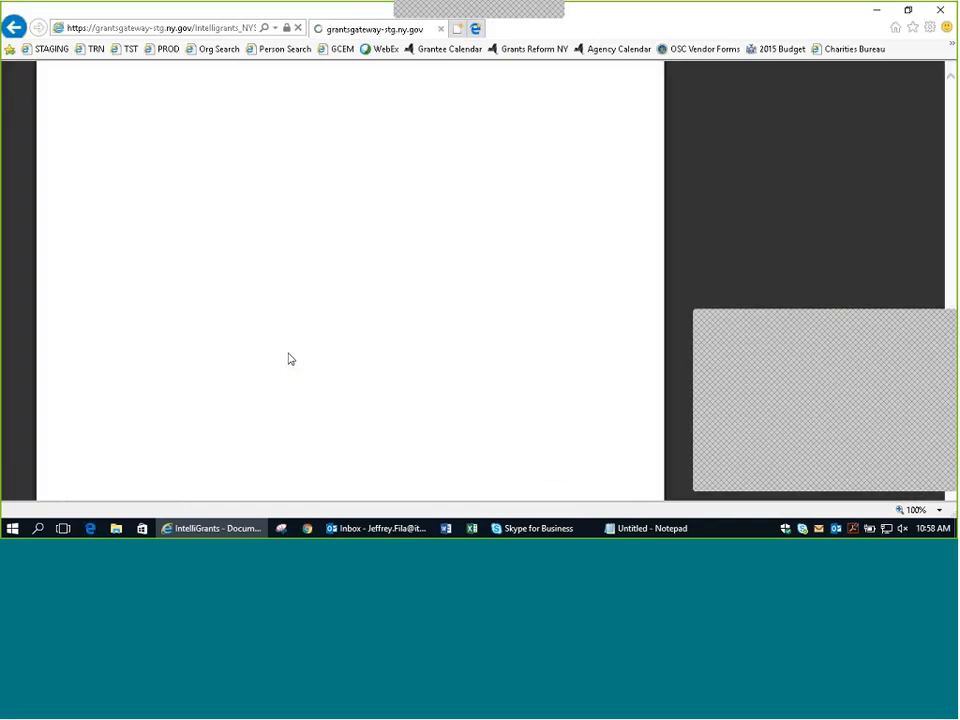
scroll(291, 355, down, 4)
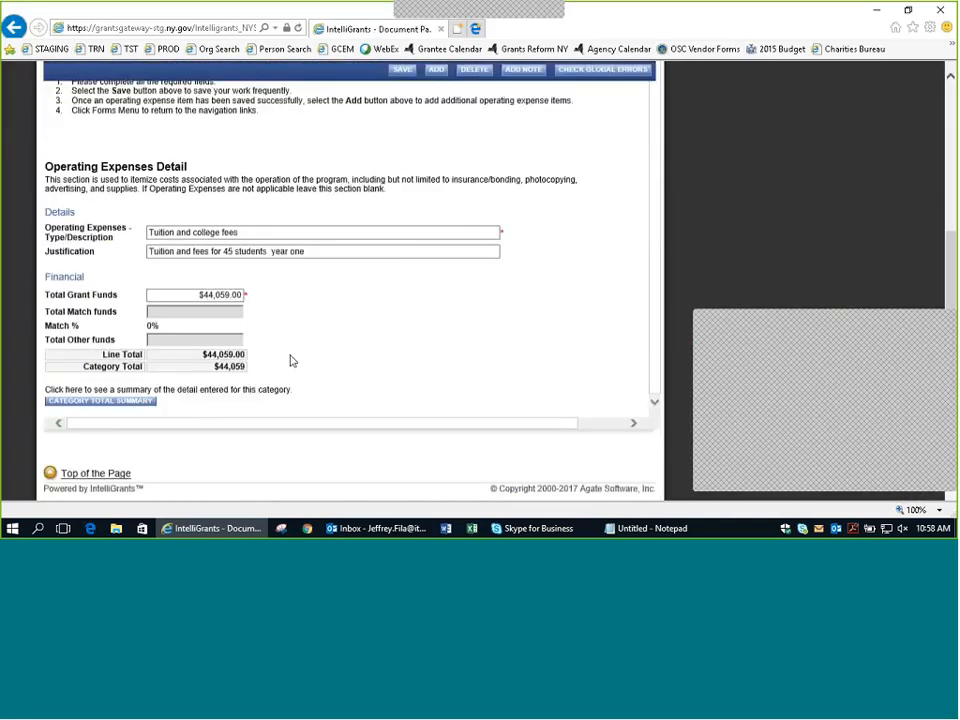
Step: Set the Total Grant Funds for the "Tuition and college fees" operating expense to 39047 and save the form
click(190, 294)
drag(190, 294, 391, 311)
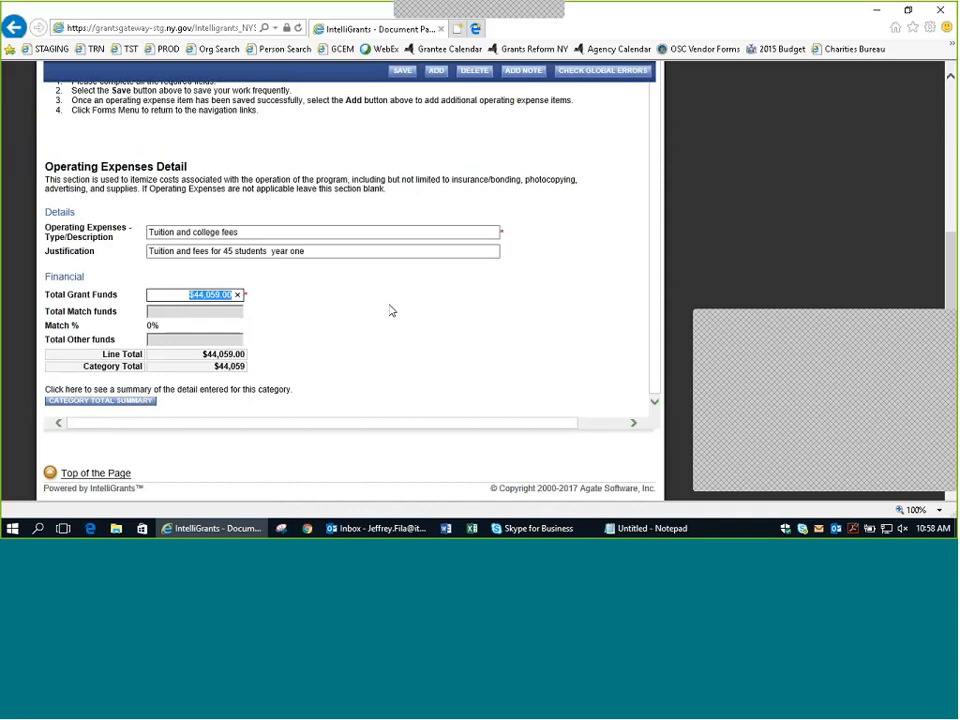
text(39047)
click(403, 72)
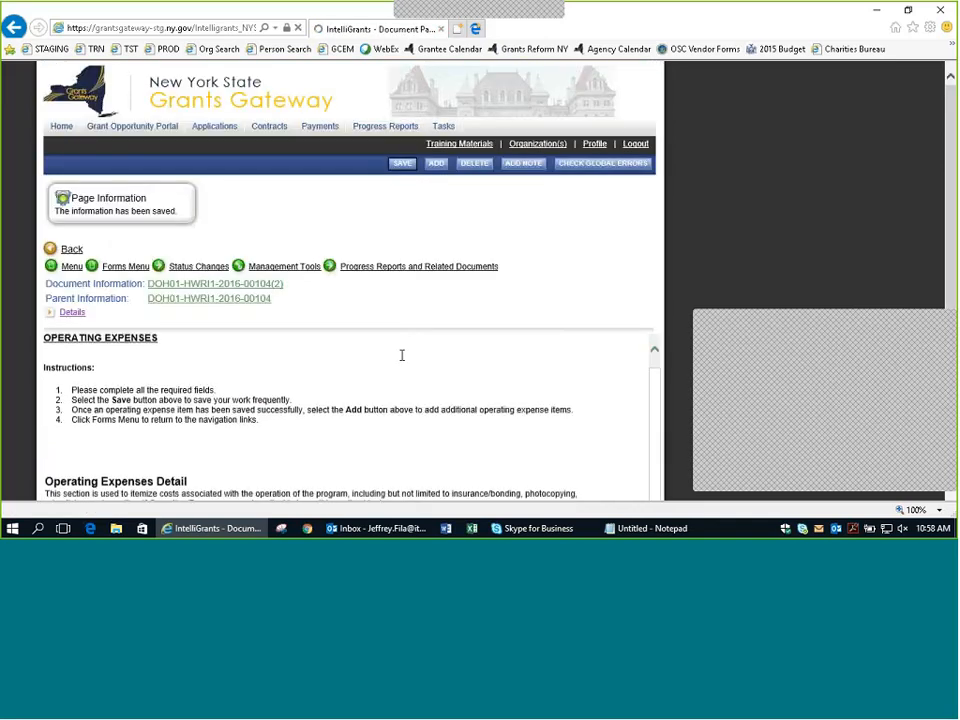
Step: Return to the Forms Menu and reopen the Expenditure Summary at its category table
scroll(416, 384, down, 1)
click(125, 208)
scroll(279, 397, down, 5)
scroll(279, 396, down, 5)
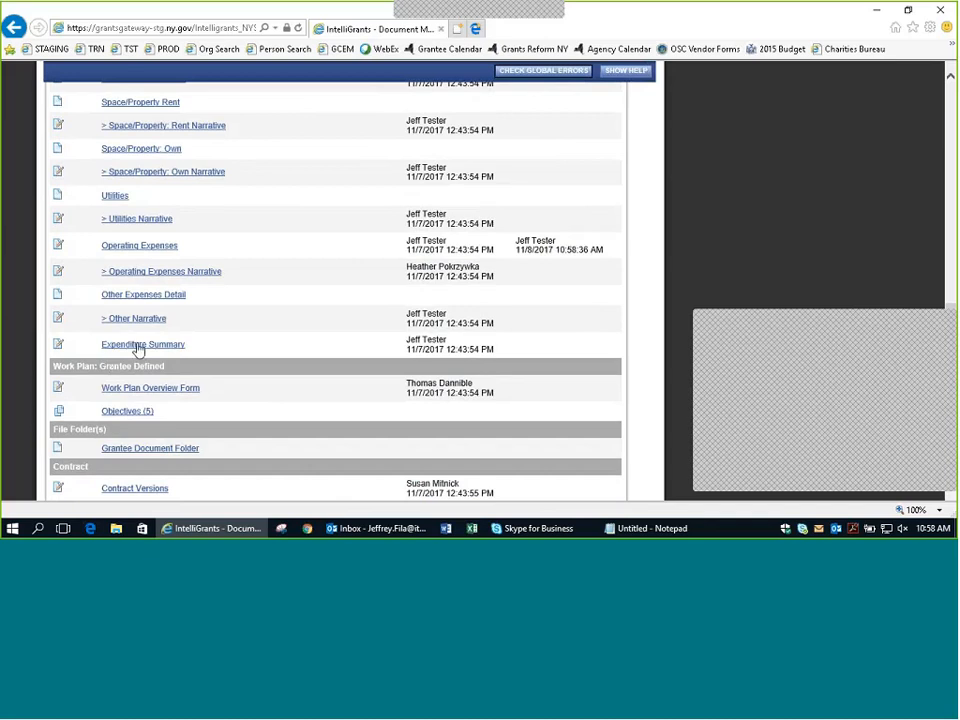
click(140, 345)
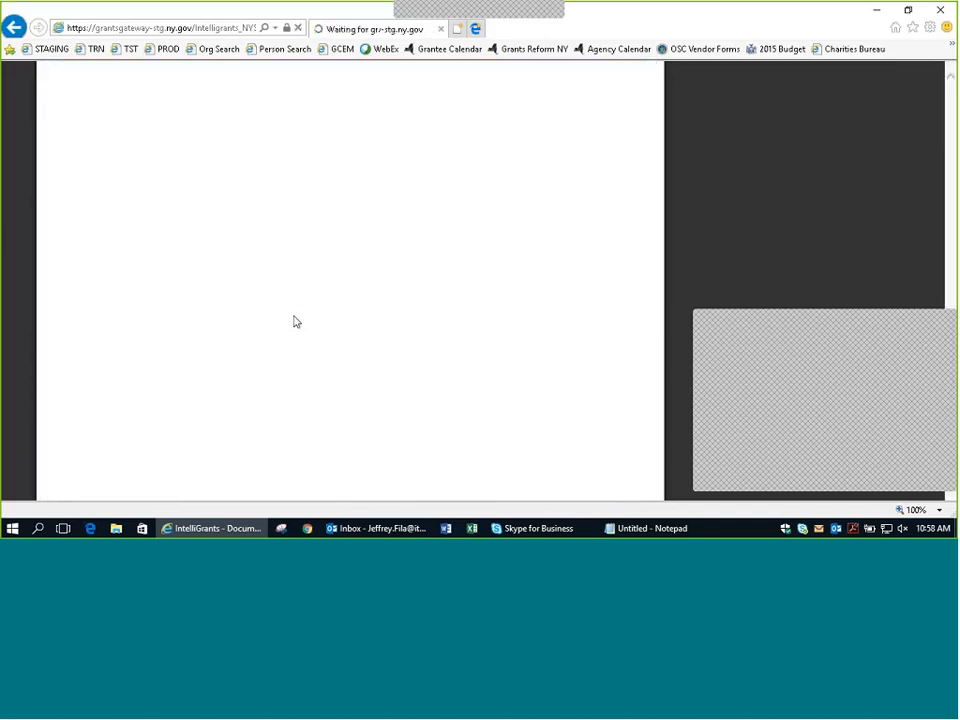
scroll(293, 323, down, 3)
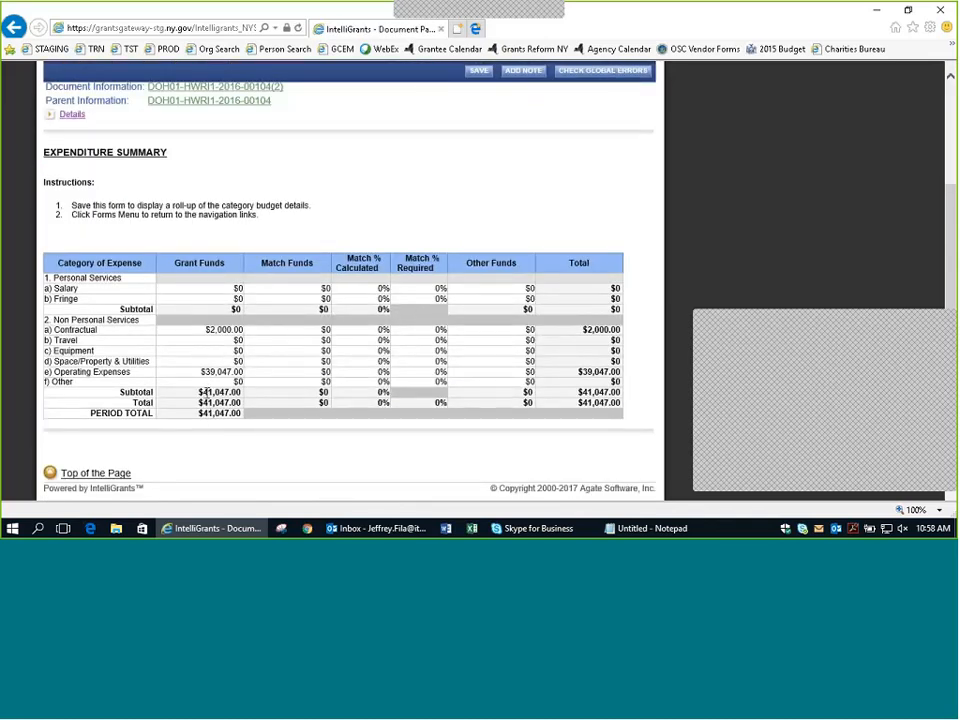
Step: Examine the Contractual and Operating Expenses grant funds and the Period Total in the Expenditure Summary
drag(205, 330, 251, 330)
drag(198, 372, 243, 372)
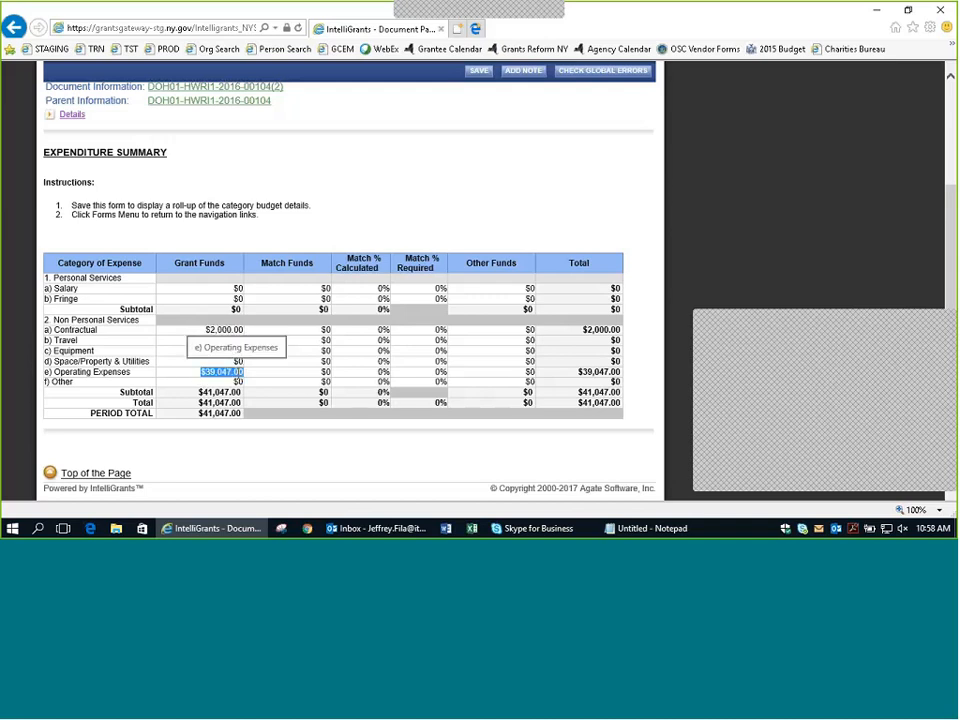
click(259, 377)
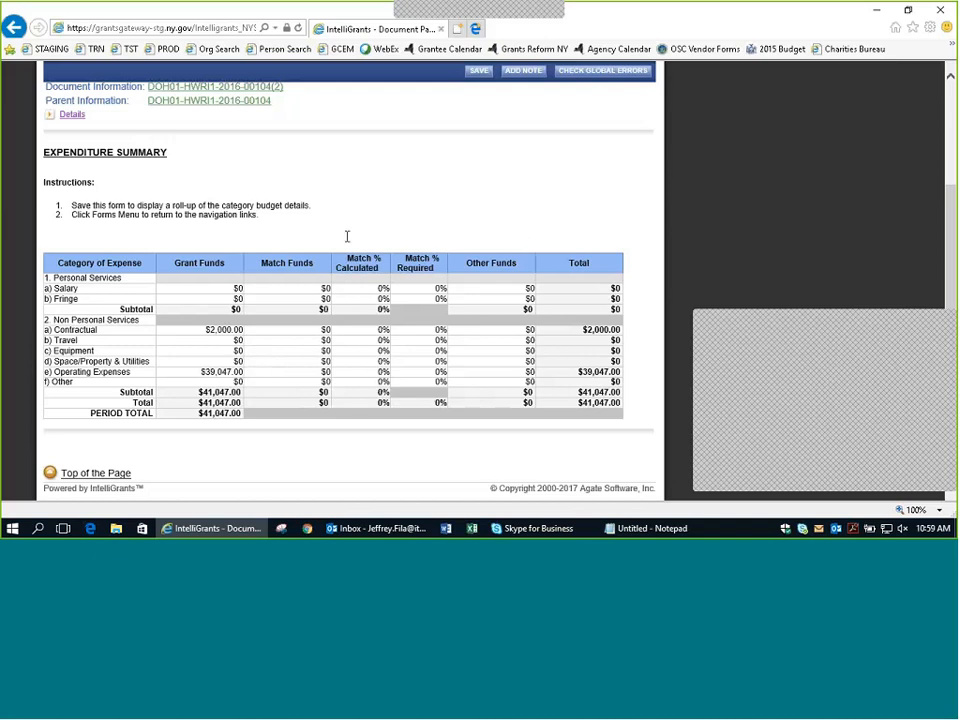
drag(242, 413, 203, 414)
click(721, 206)
Step: Return to the Forms Menu, look over the form list and open the Work Plan Overview Form
scroll(701, 217, up, 2)
click(123, 205)
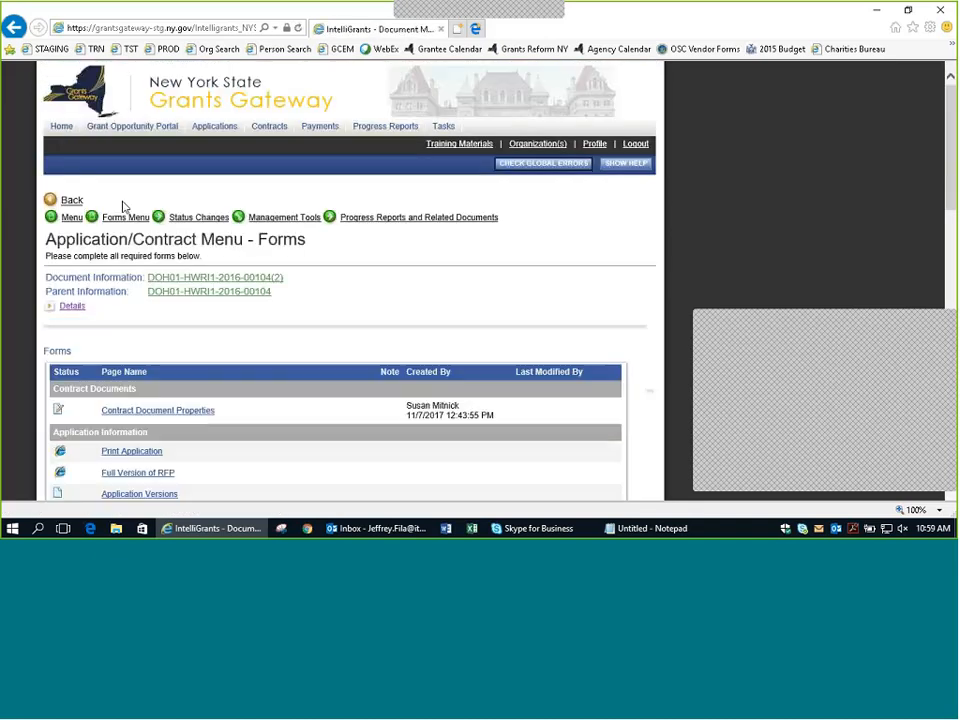
scroll(218, 419, down, 1)
scroll(218, 419, down, 8)
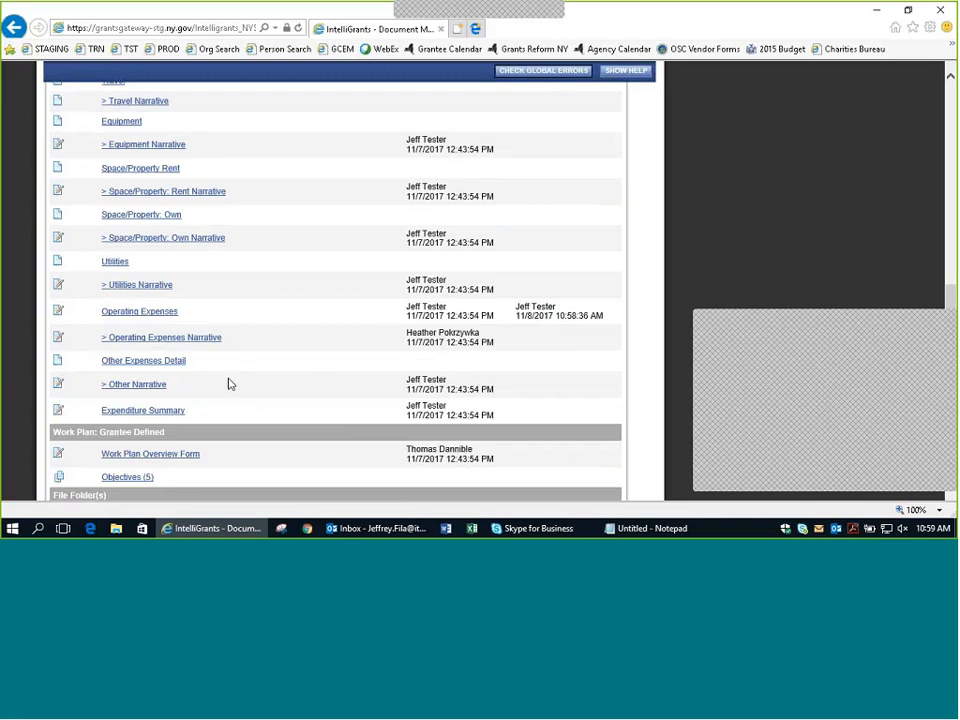
scroll(228, 384, up, 5)
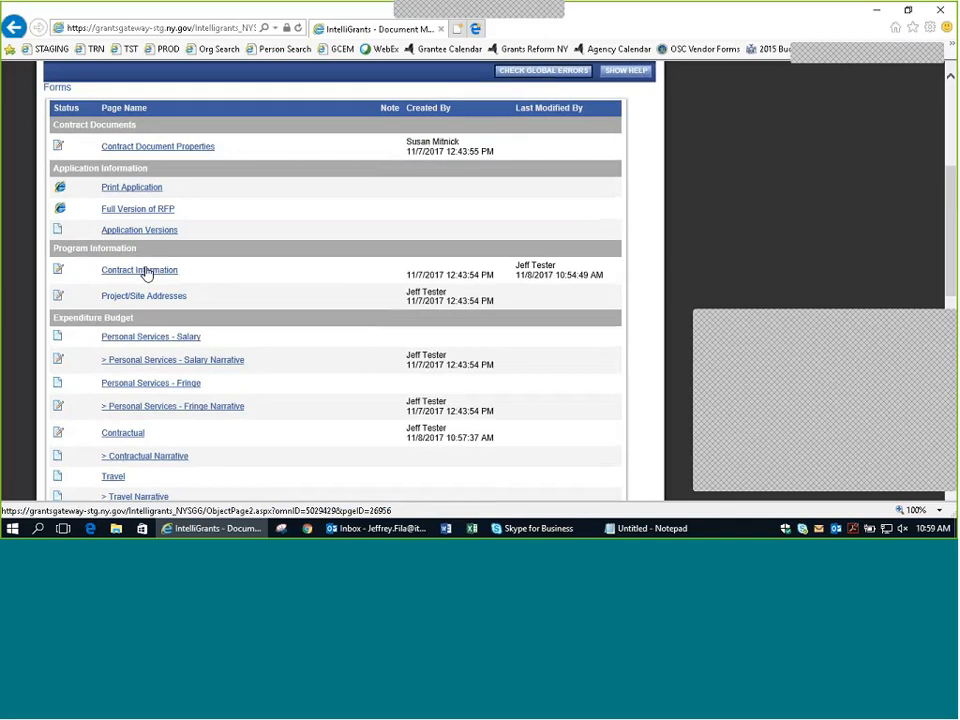
scroll(209, 270, down, 10)
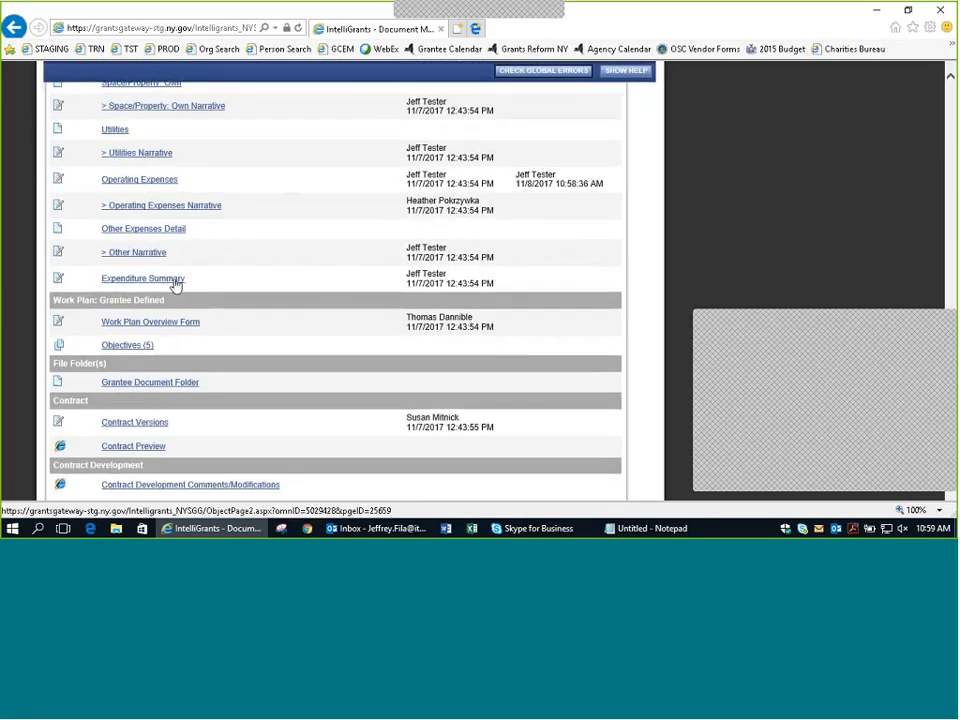
scroll(279, 349, down, 2)
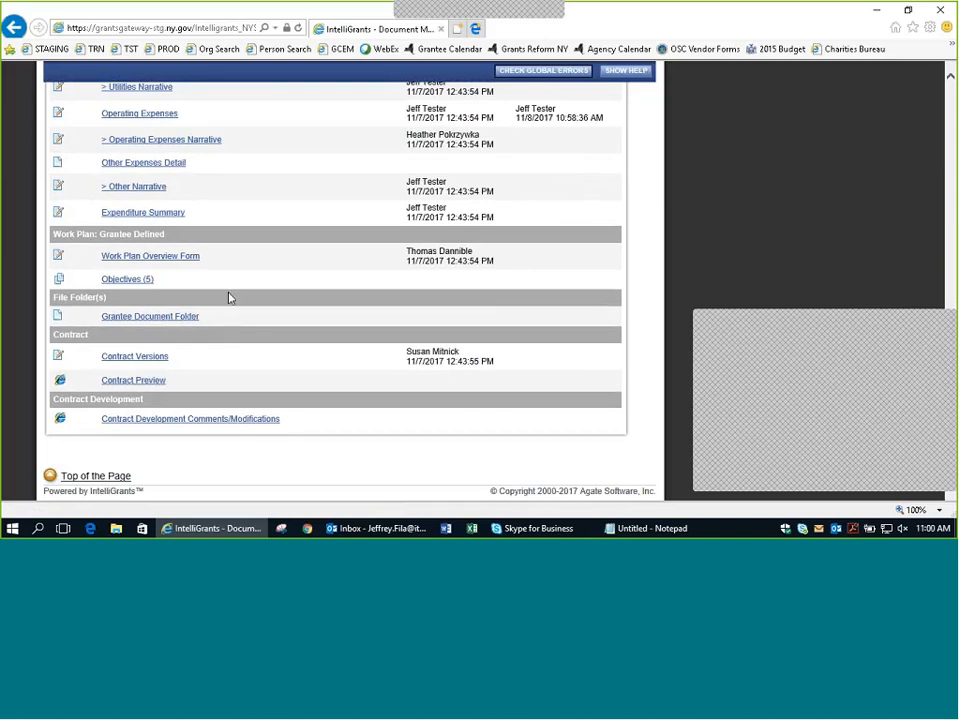
click(178, 260)
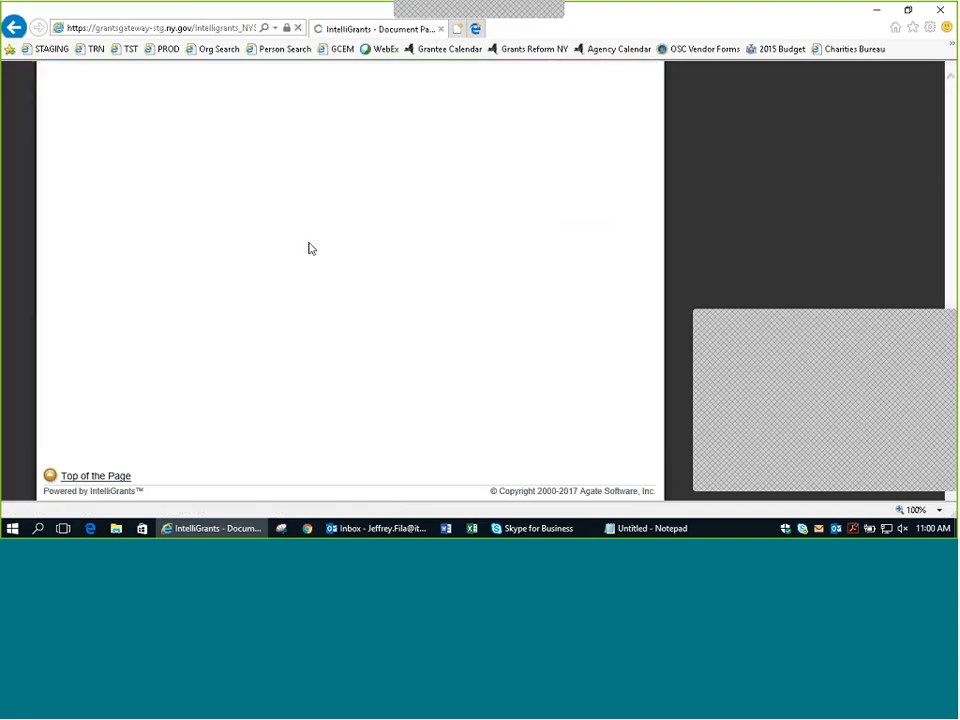
scroll(296, 381, down, 5)
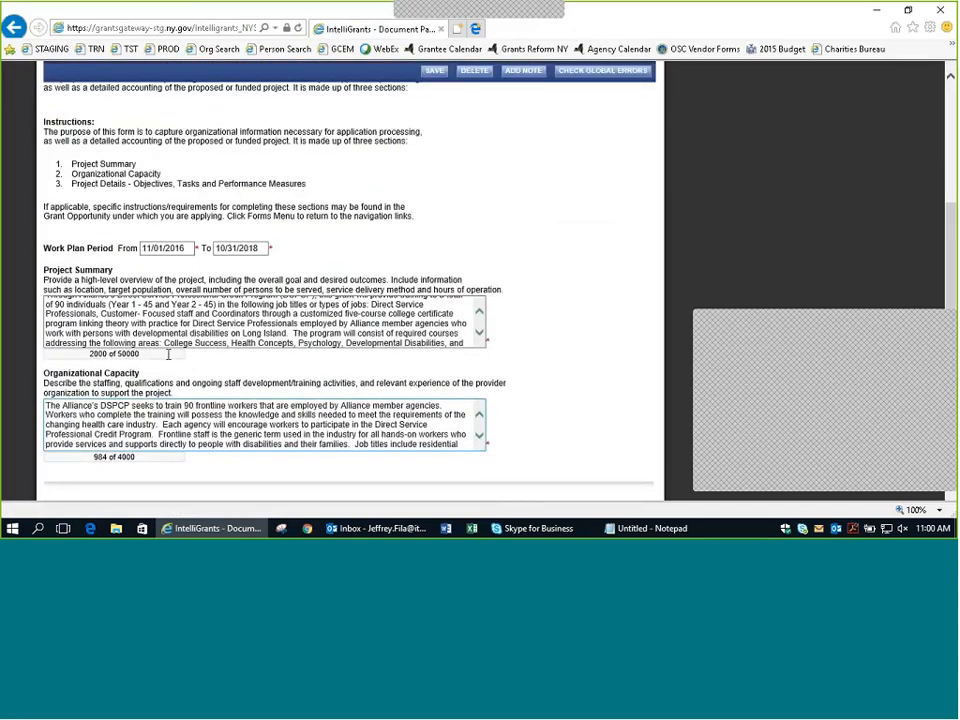
Step: Highlight the passage giving the Year 1 and Year 2 participant numbers in the Project Summary
click(158, 330)
click(190, 319)
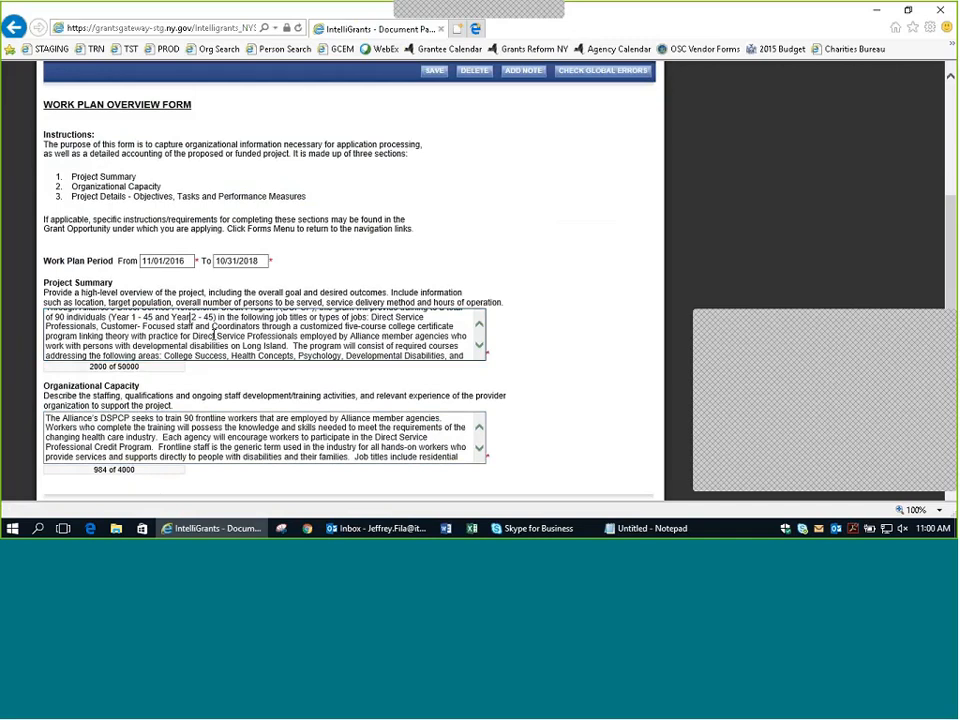
drag(228, 319, 110, 319)
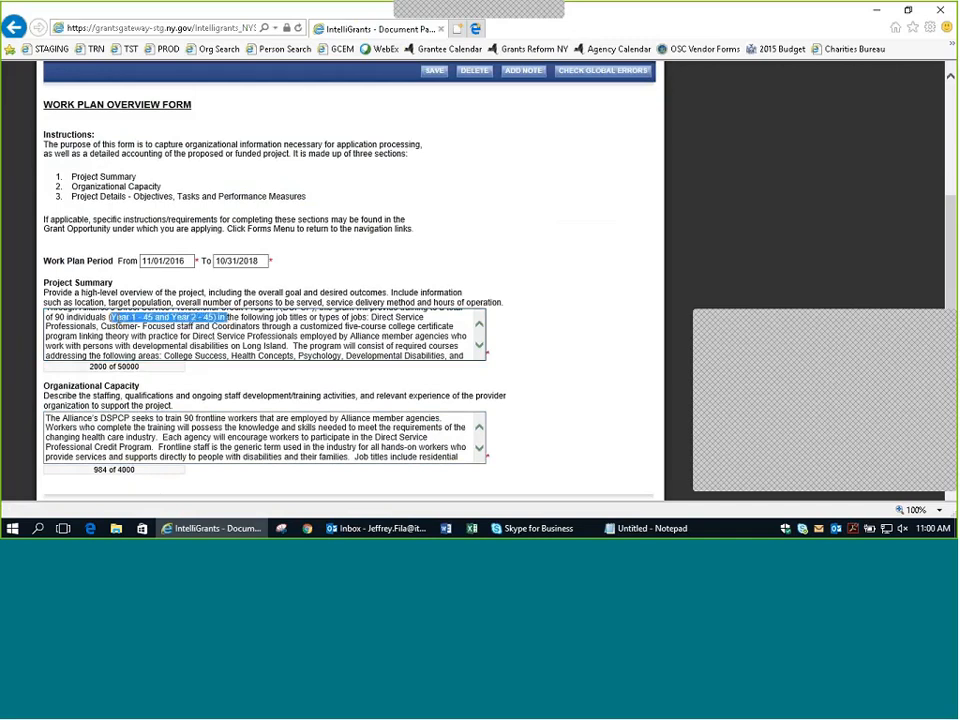
click(162, 336)
click(242, 337)
Step: Read through the Project Summary to the end of its text and check its character count
scroll(479, 345, down, 5)
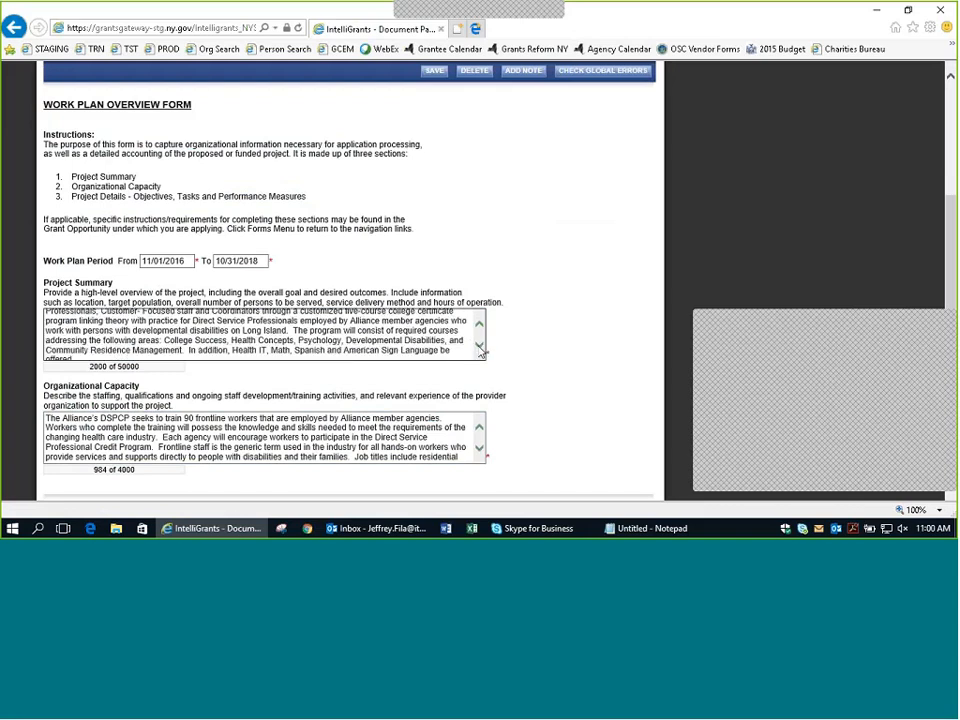
scroll(479, 345, down, 5)
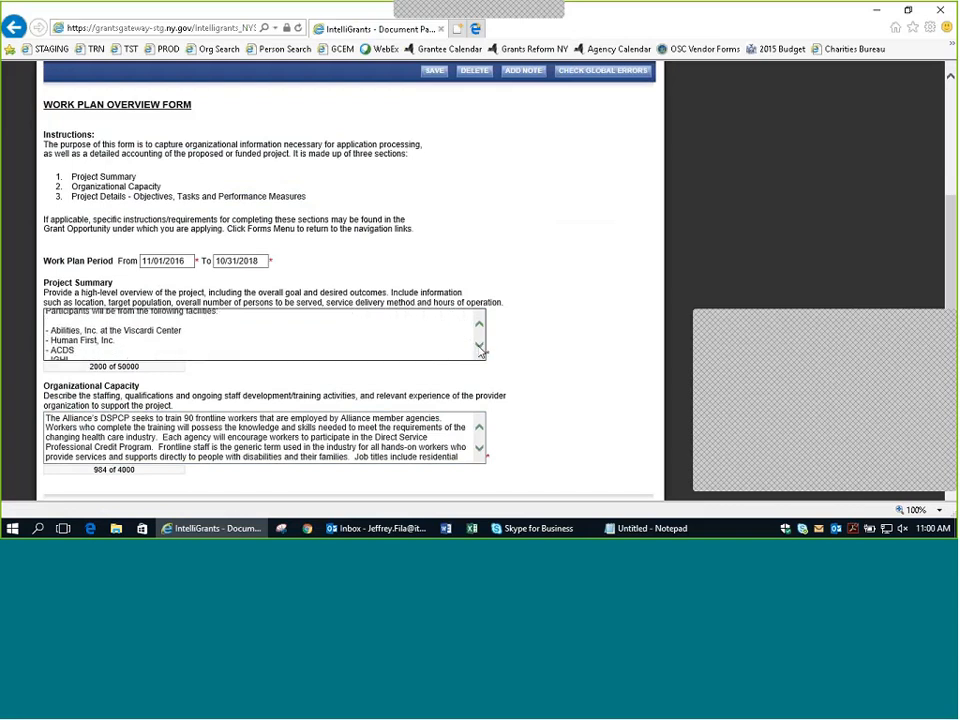
scroll(479, 345, down, 8)
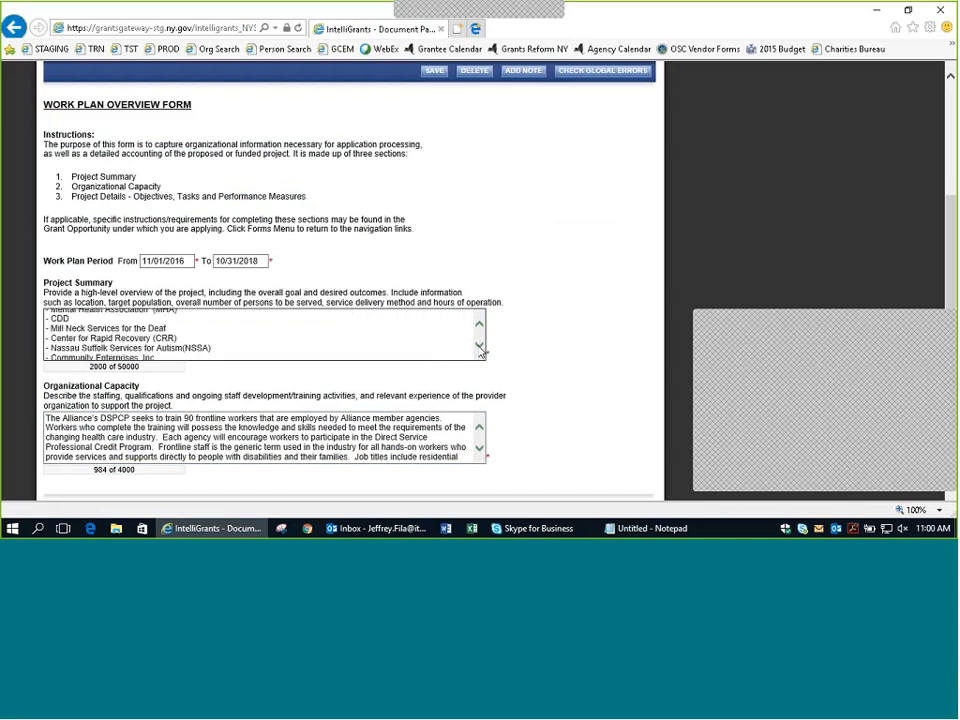
scroll(479, 345, down, 8)
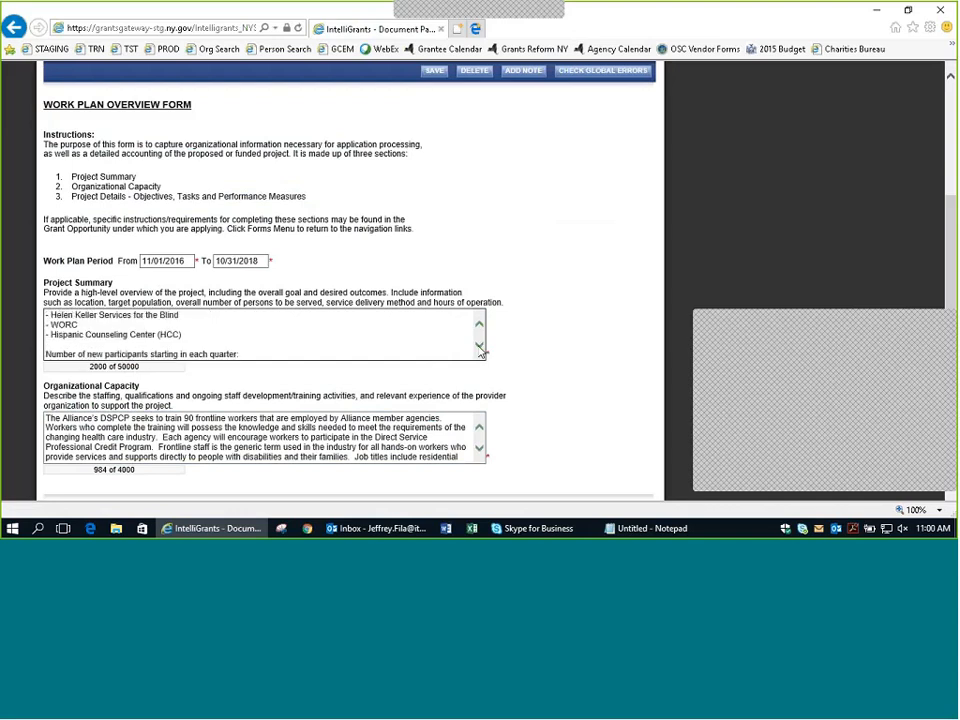
scroll(479, 345, down, 6)
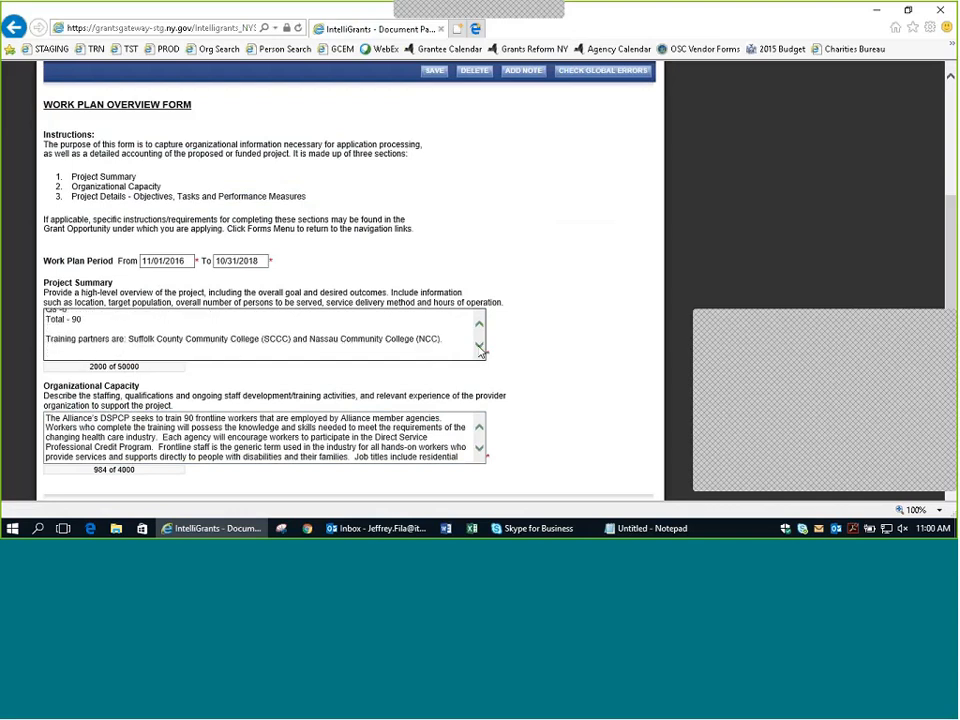
scroll(479, 321, up, 3)
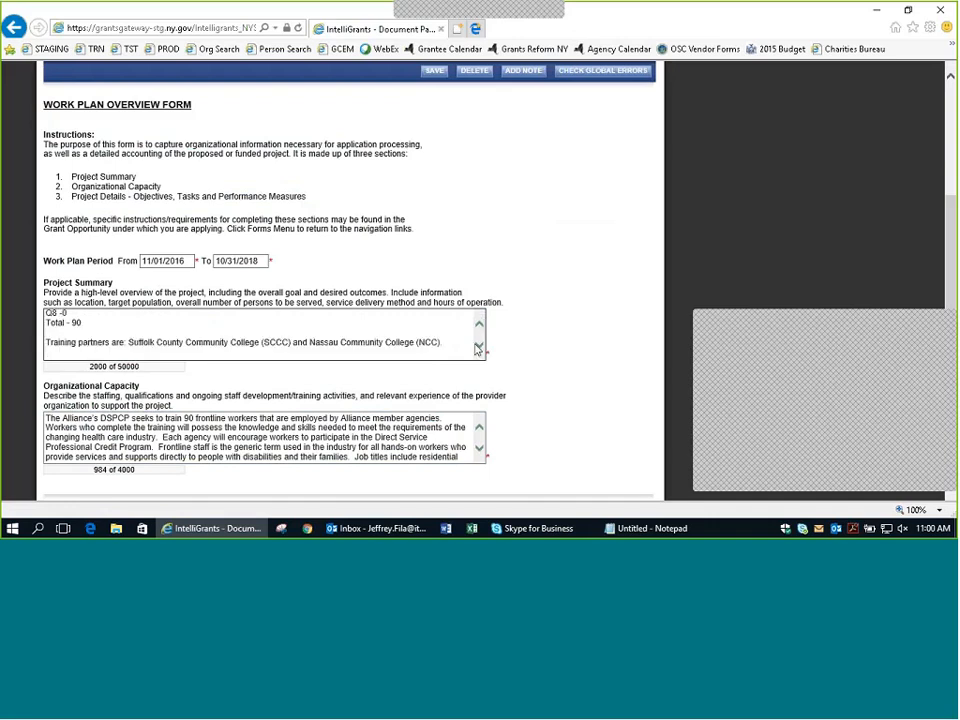
click(478, 347)
click(478, 347)
click(478, 347)
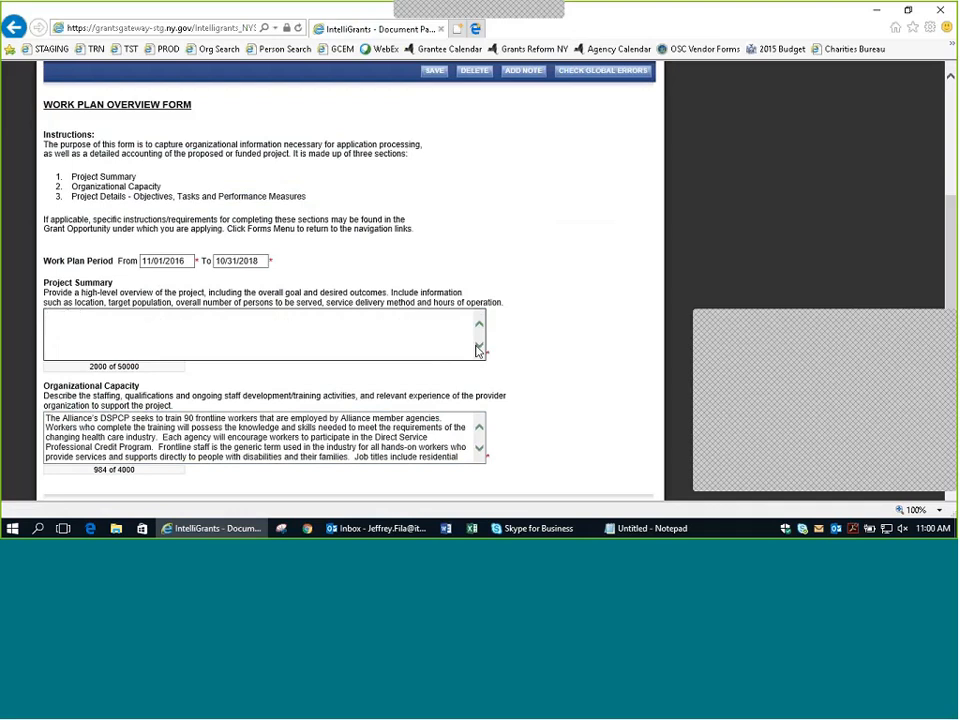
click(480, 334)
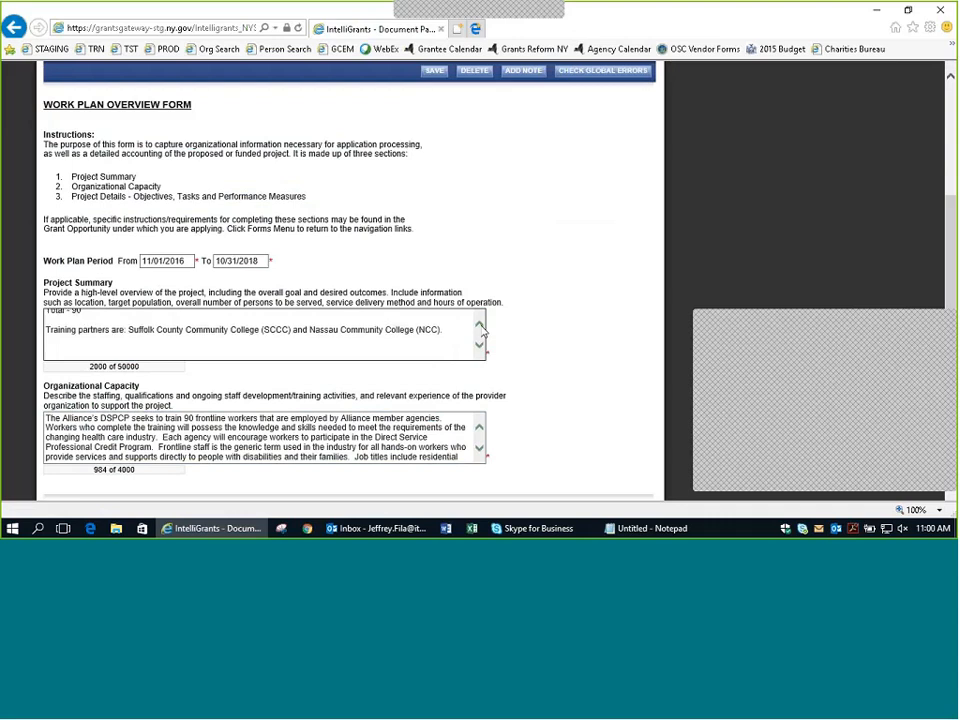
click(479, 347)
click(479, 347)
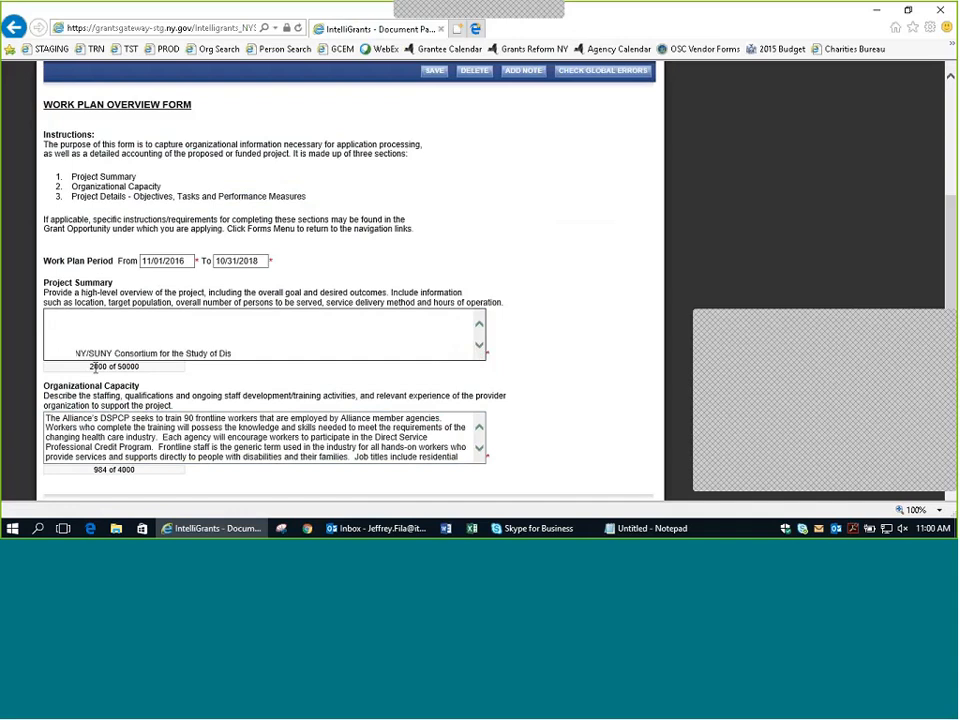
drag(90, 366, 104, 366)
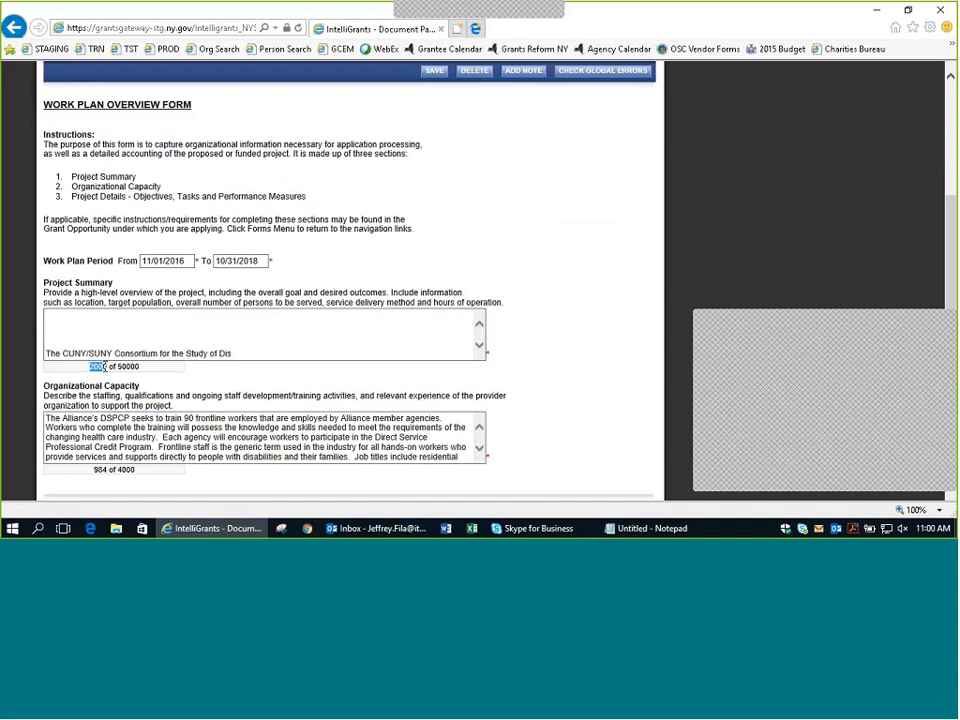
Step: Append the filler text "ds fsdwe rwge rsdfs dfsa dfsaf dsaf" to the Project Summary, remove it and check the character count
click(262, 356)
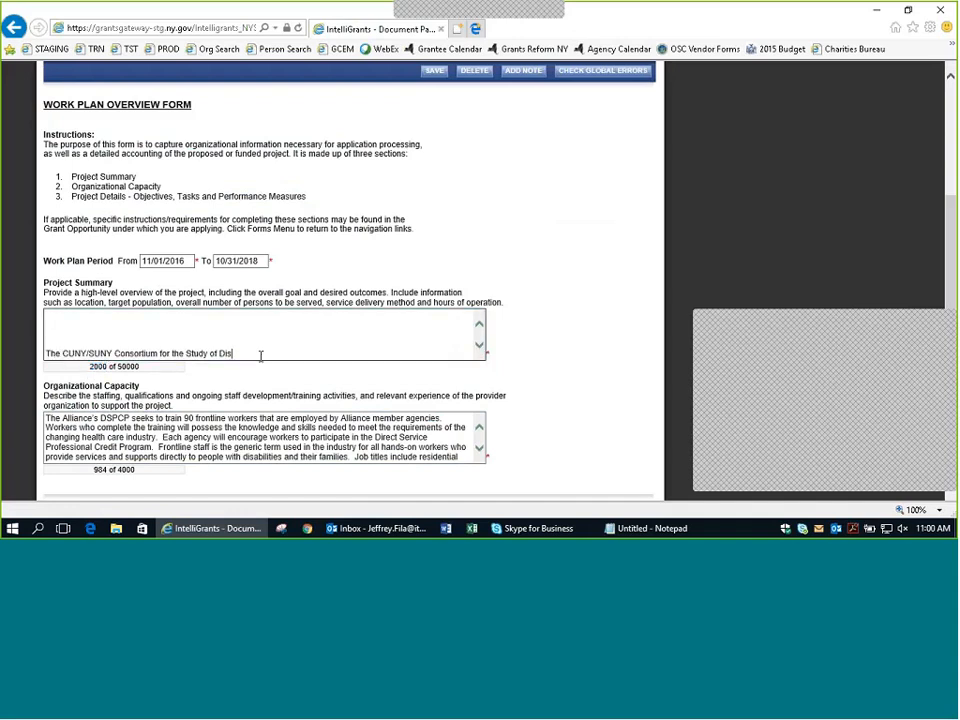
text(ds fscwe rwge rsdfs dfsa dfsat dsaf)
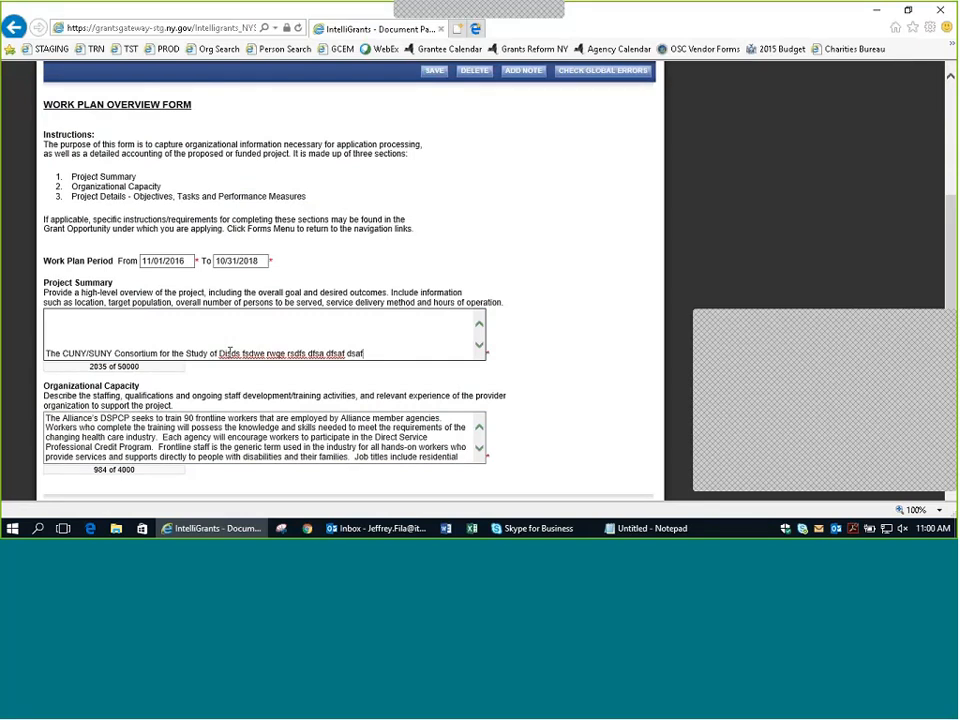
drag(218, 354, 444, 363)
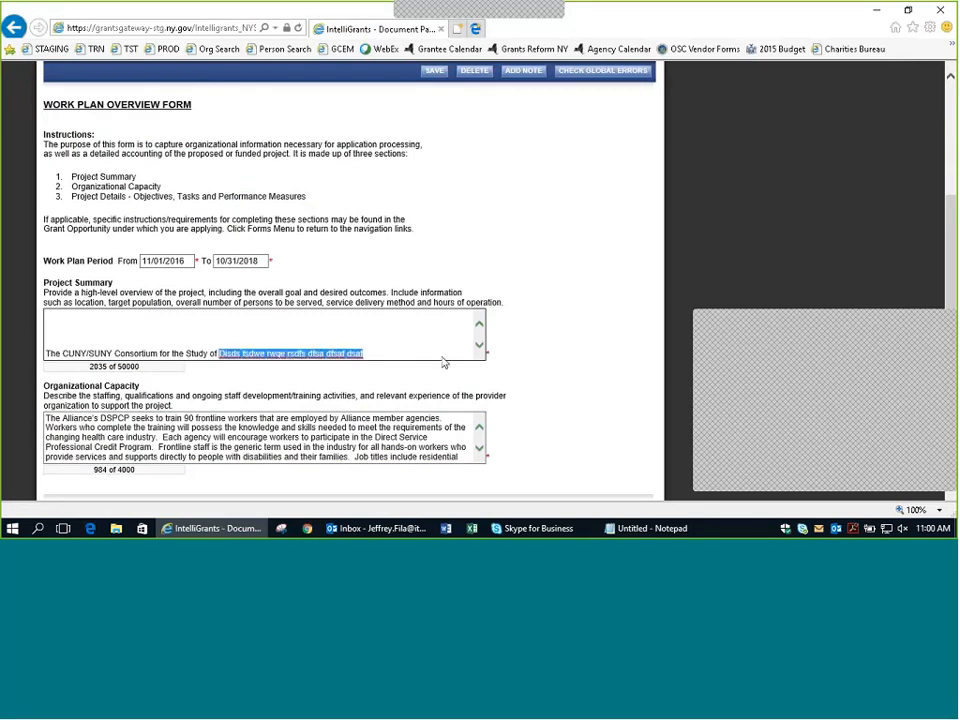
key(BackSpace)
click(405, 330)
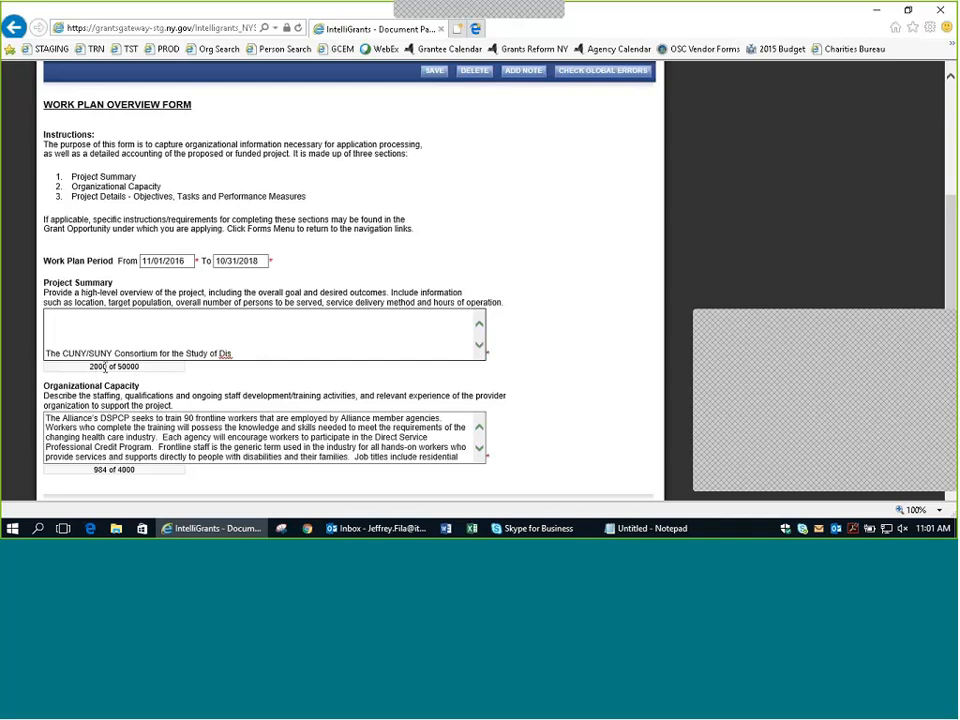
drag(107, 367, 89, 367)
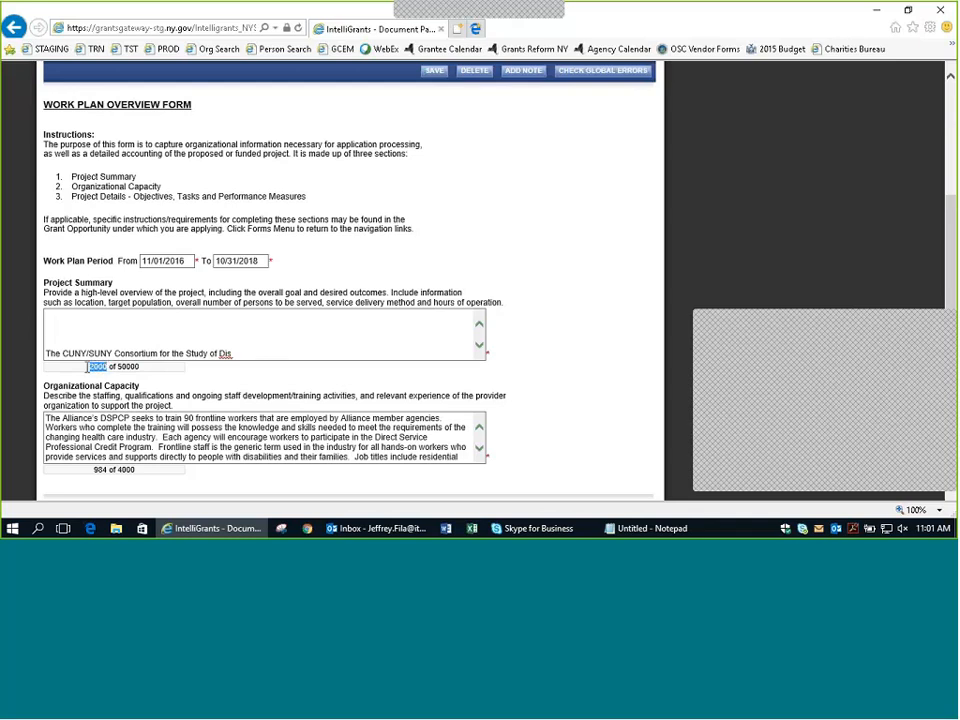
Step: Append the filler text "slakdjf lskdjf ;lsajd f;lsajd;lsa jd;lkjfsa;lkjdsaf" to the Project Summary and save the Work Plan Overview Form
click(228, 376)
click(243, 354)
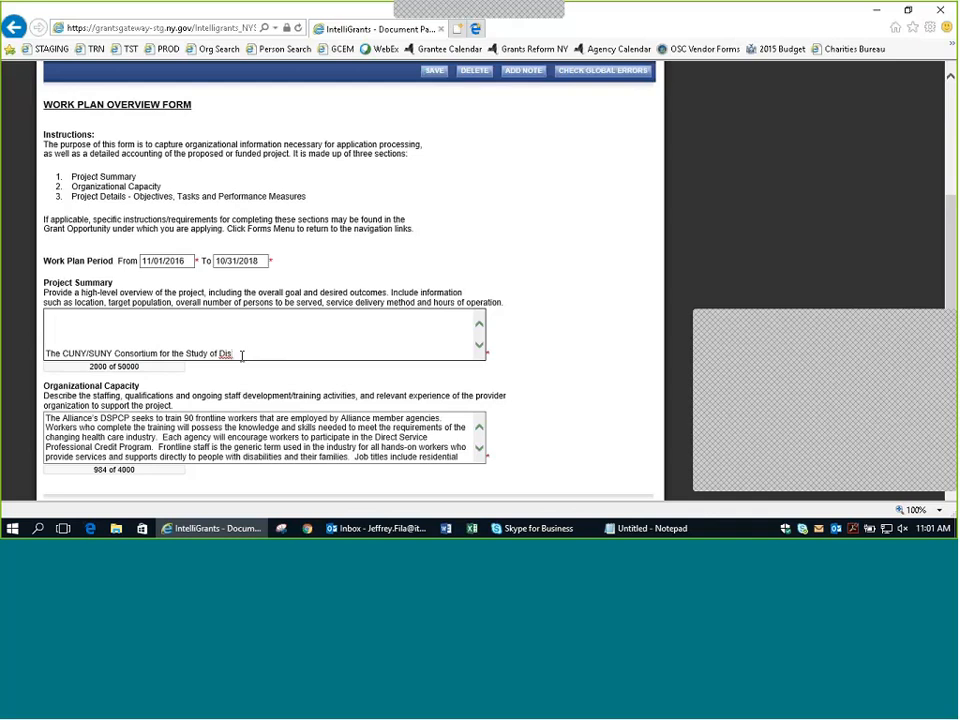
text(slakdjf lskdjf  lsajd f.lsajd.lsa jd)
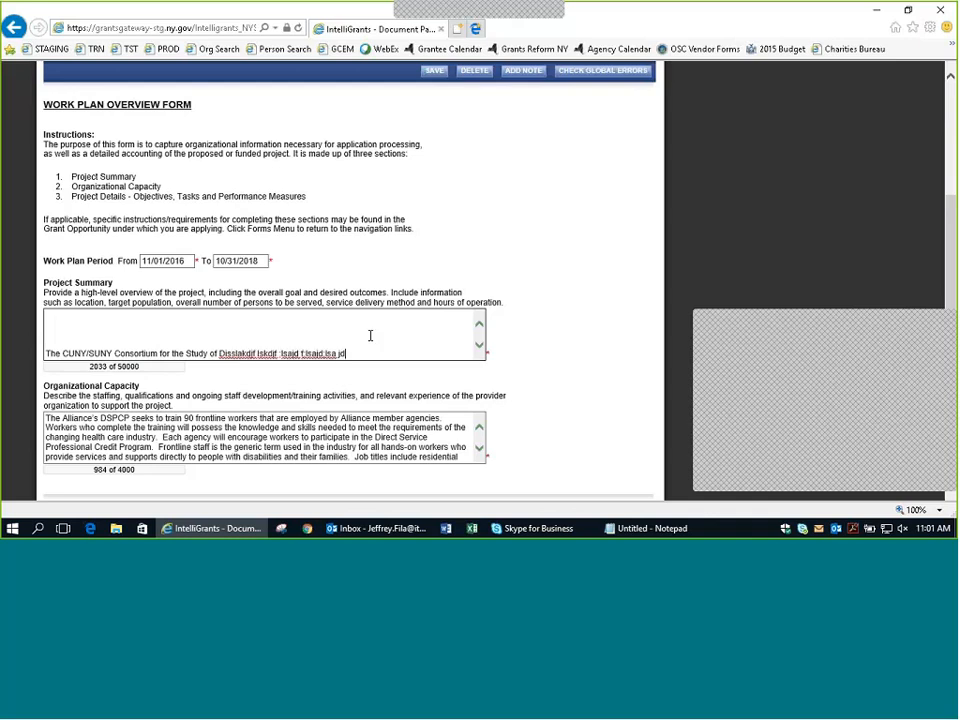
text(;lkdfsa;lkjdsaf)
click(433, 72)
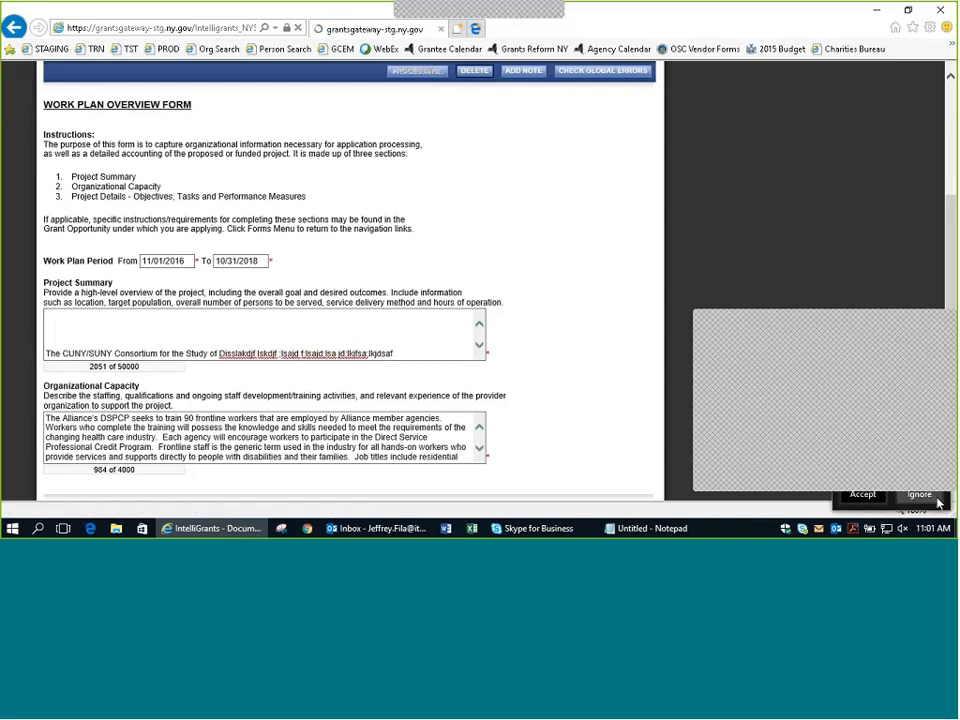
click(936, 498)
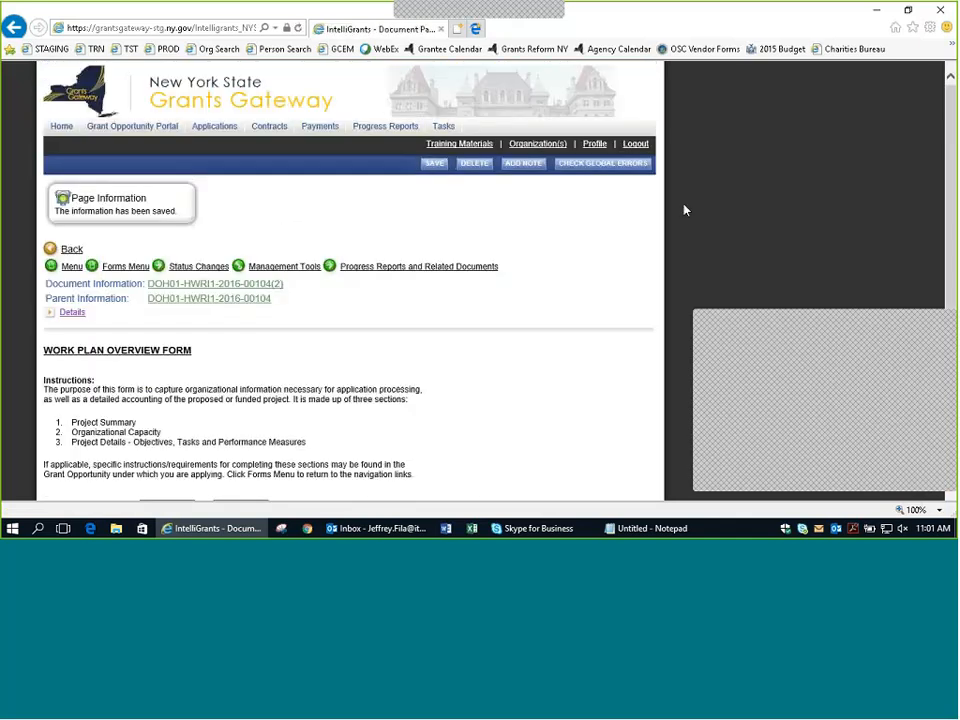
scroll(375, 259, down, 5)
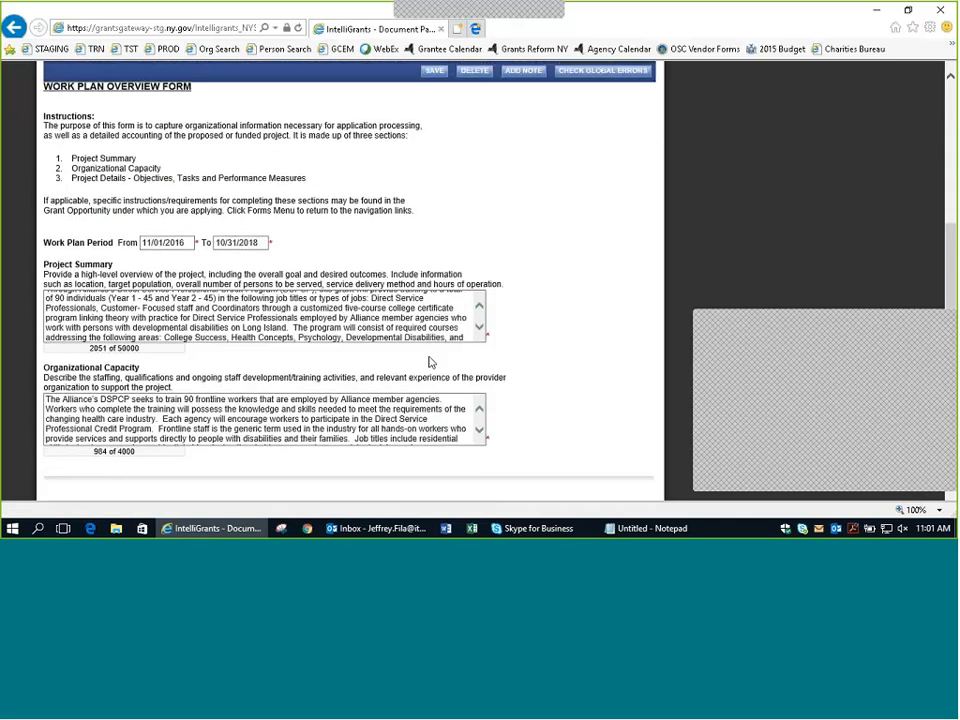
scroll(505, 306, up, 5)
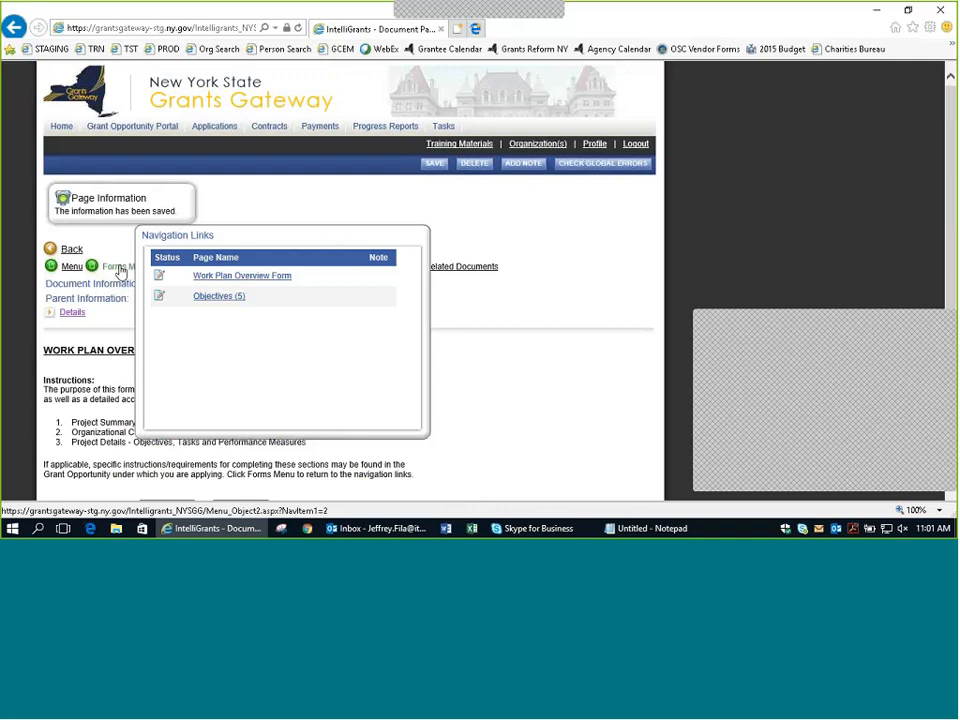
Step: Return to the Forms Menu and open the Grantee Document Folder
click(118, 268)
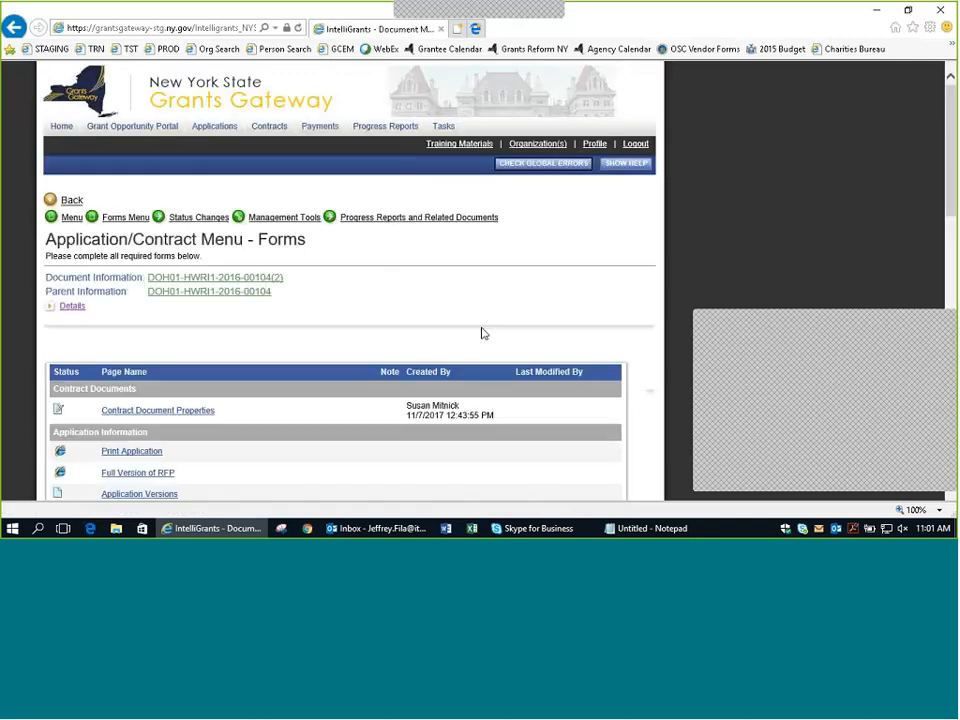
scroll(481, 333, down, 10)
mouse_move(128, 284)
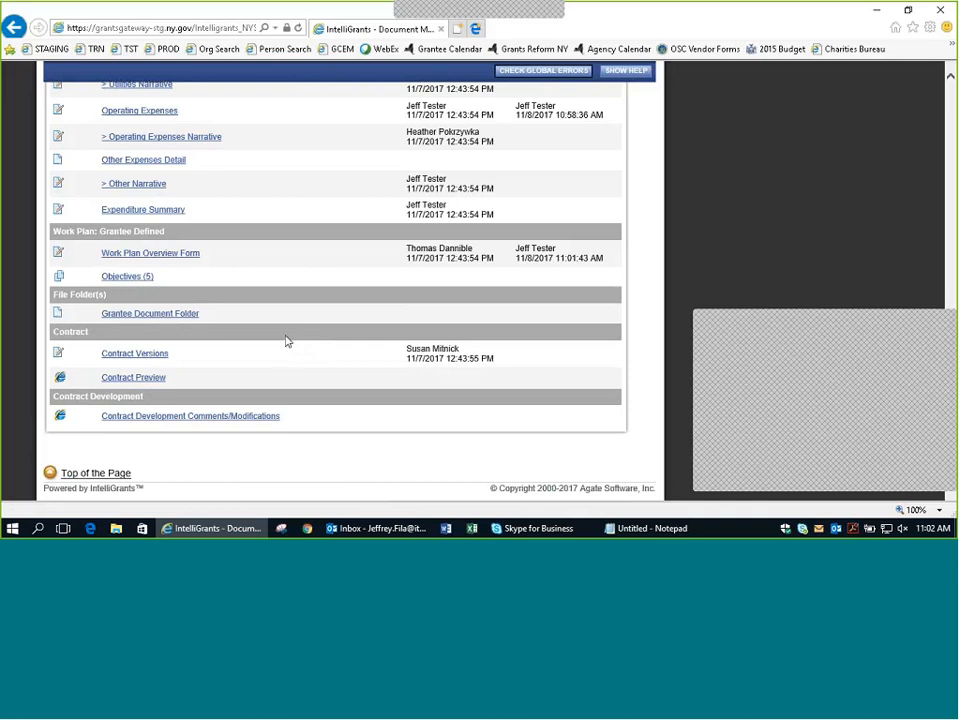
click(178, 318)
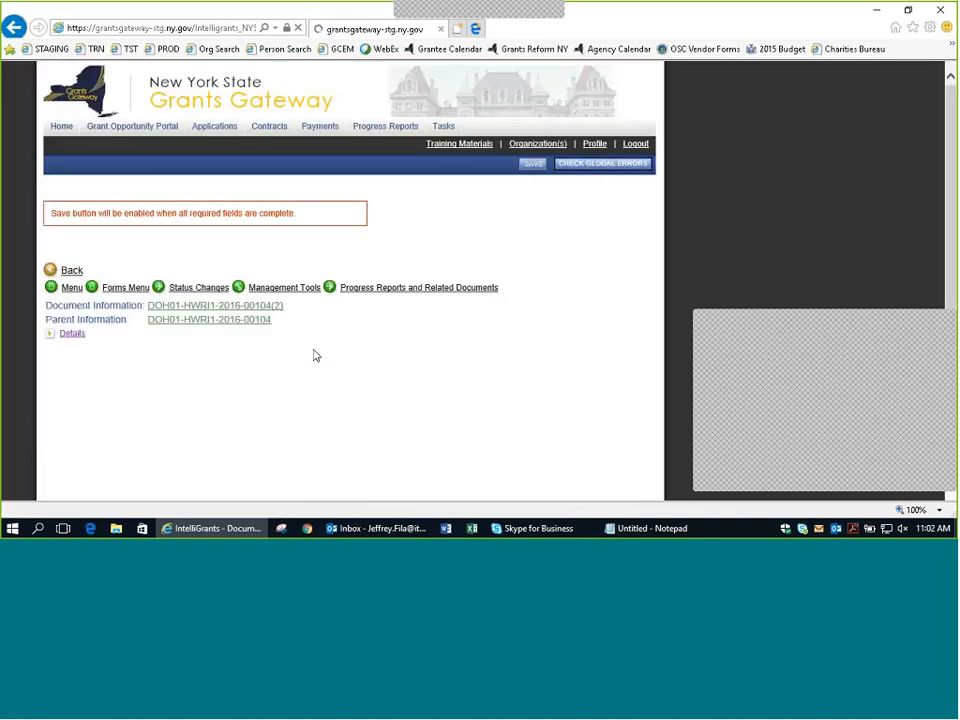
Step: Describe the document as "Worker's Comp" and attach its file from the desktop
scroll(313, 356, down, 3)
click(196, 289)
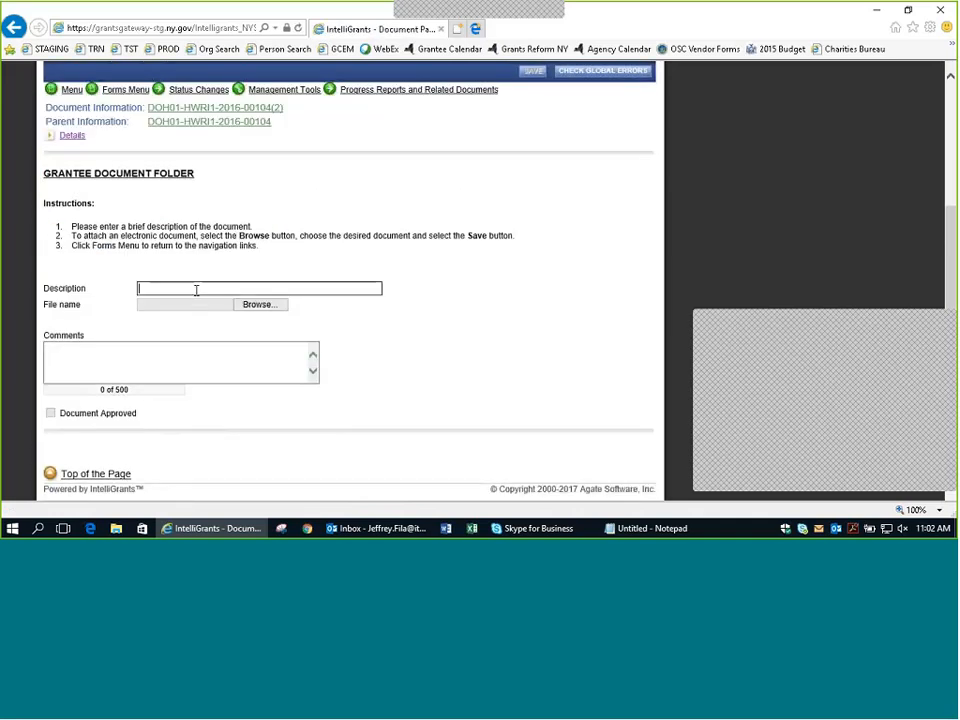
text(Worker's Comp)
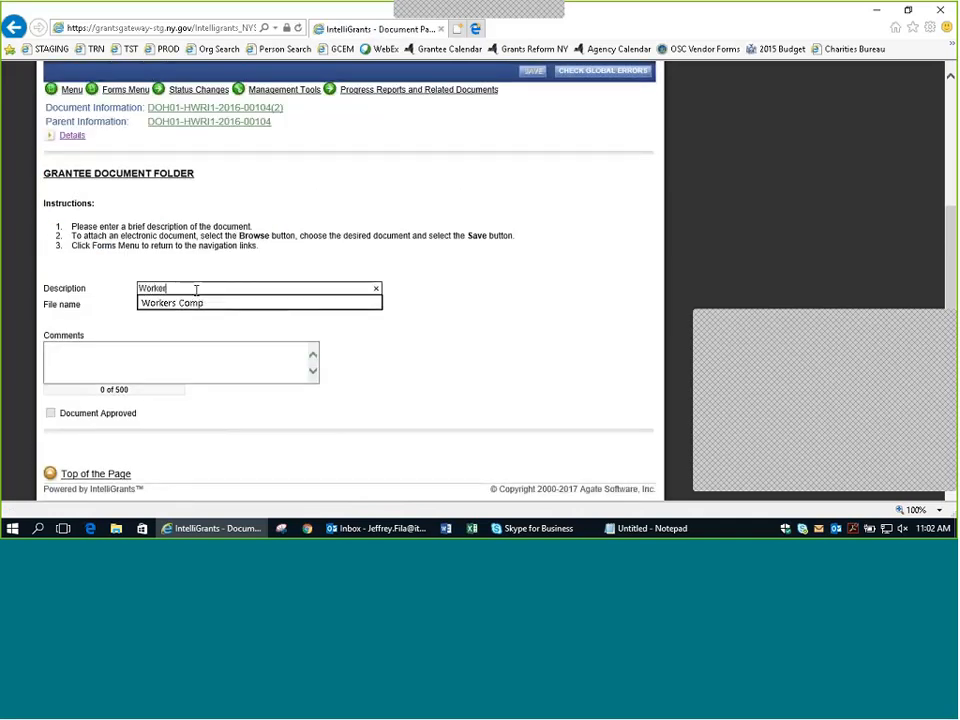
key(Tab)
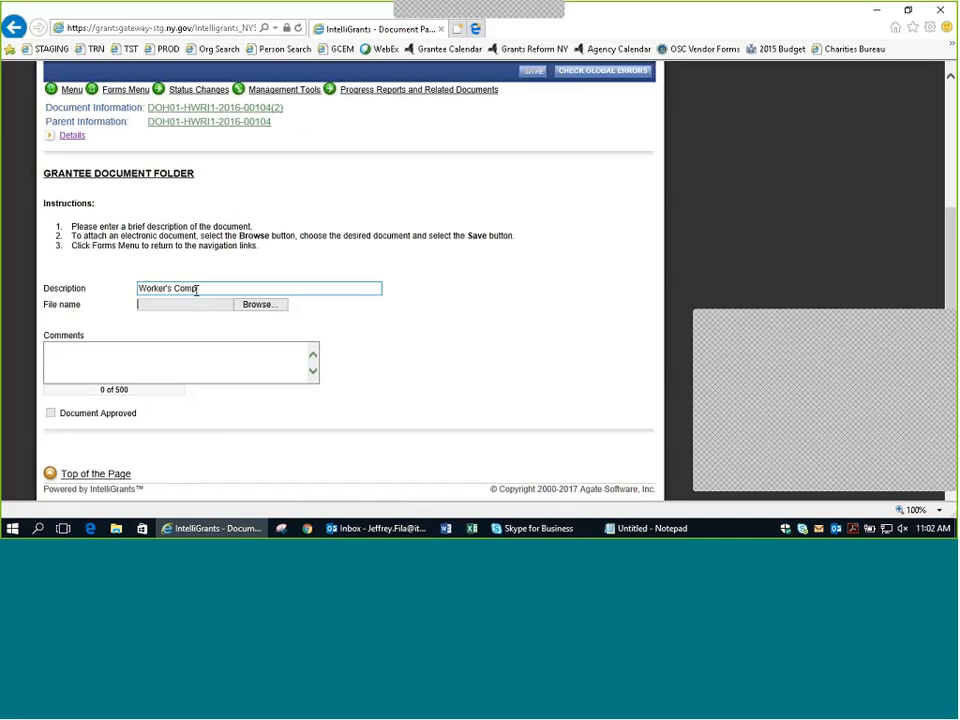
key(Tab)
key(Return)
double_click(215, 113)
Step: Add the comment "Worker's comp for 2018" to the document entry and save it
click(197, 365)
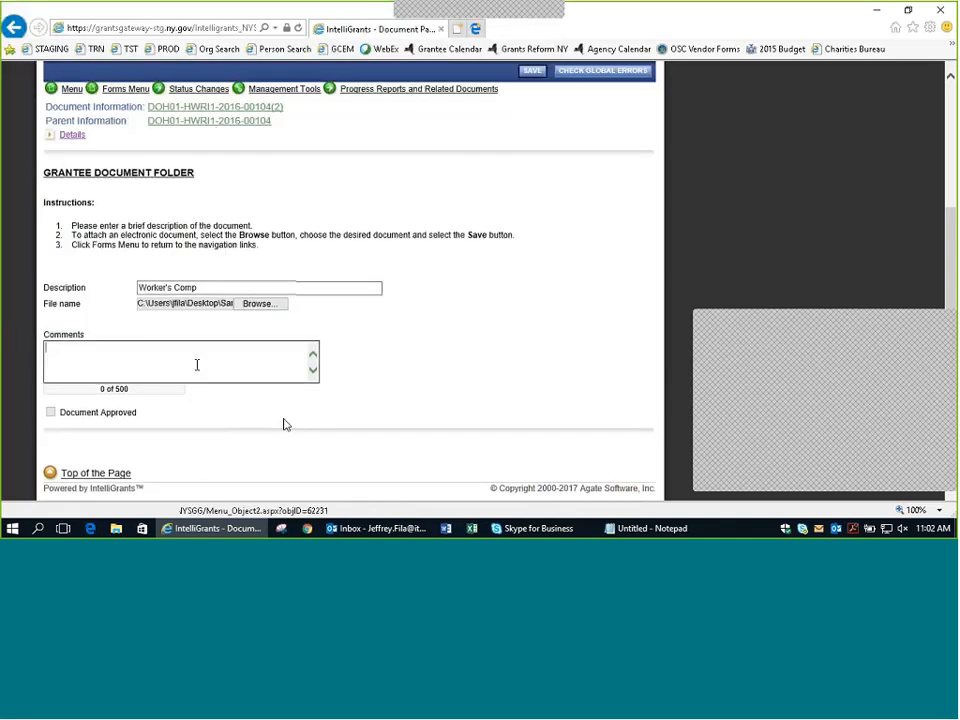
text(Worke)
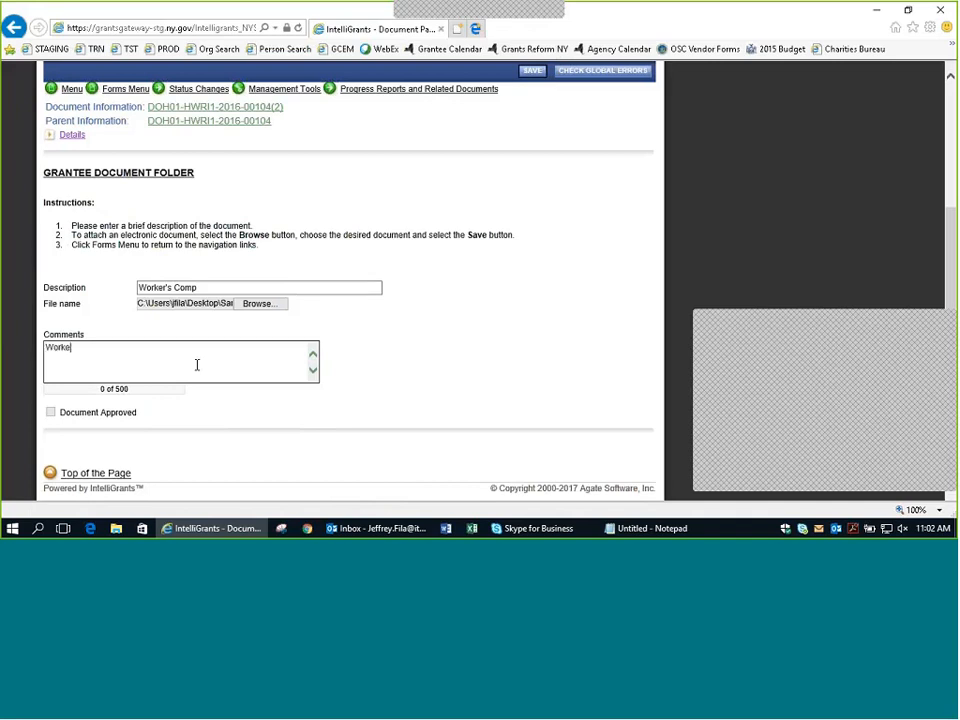
text(r's comp for 2018)
click(526, 72)
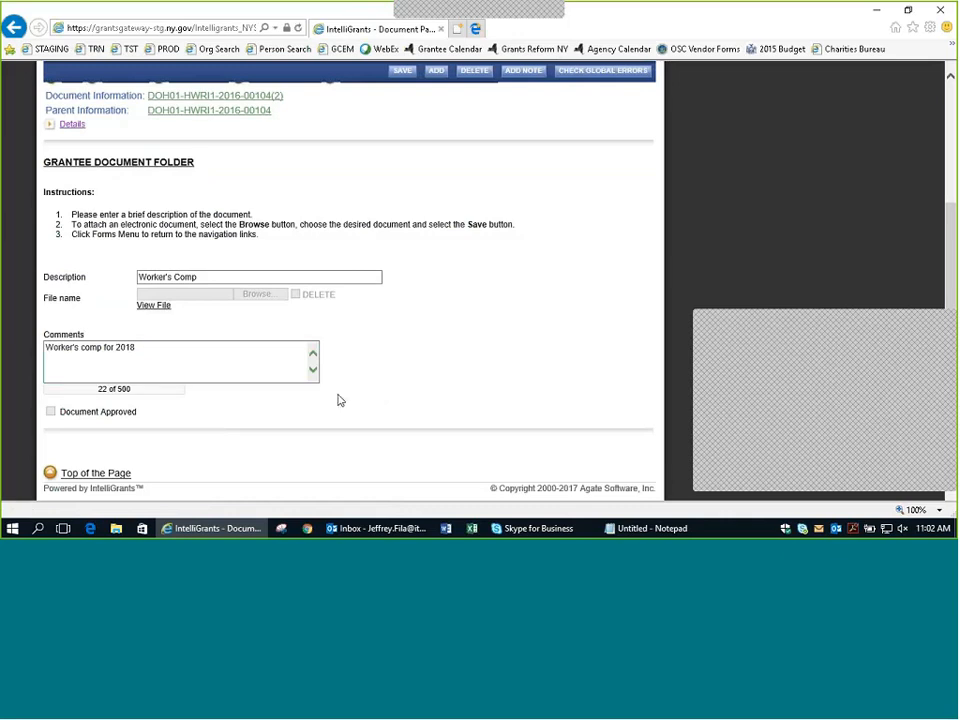
Step: Go back to the Forms Menu and highlight the Grantee Document Folder entry to check its upload record
scroll(453, 418, up, 2)
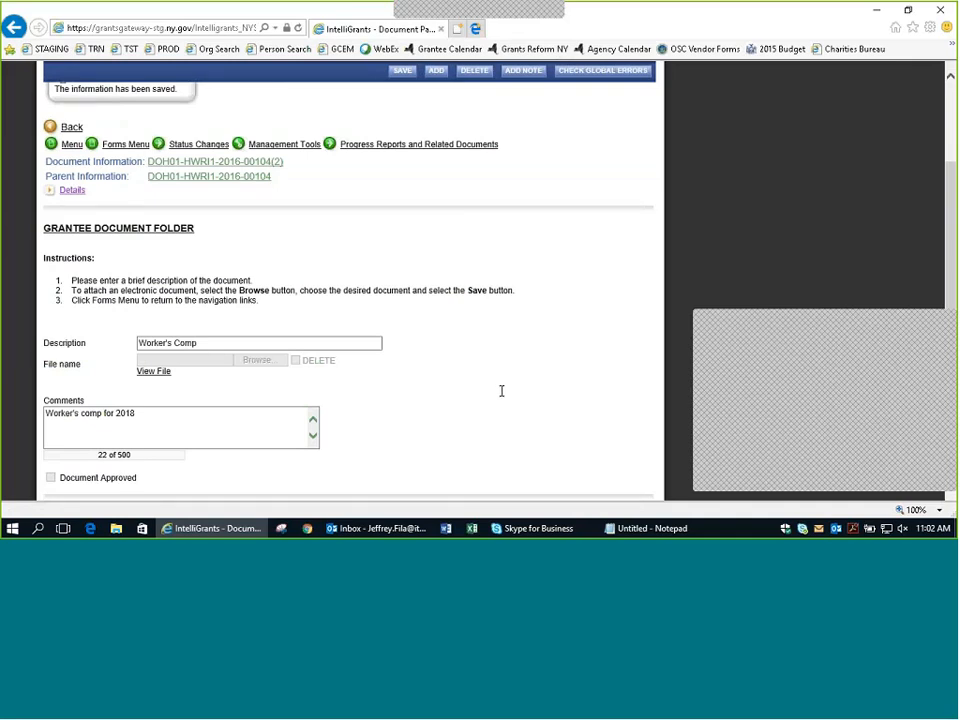
scroll(430, 390, up, 1)
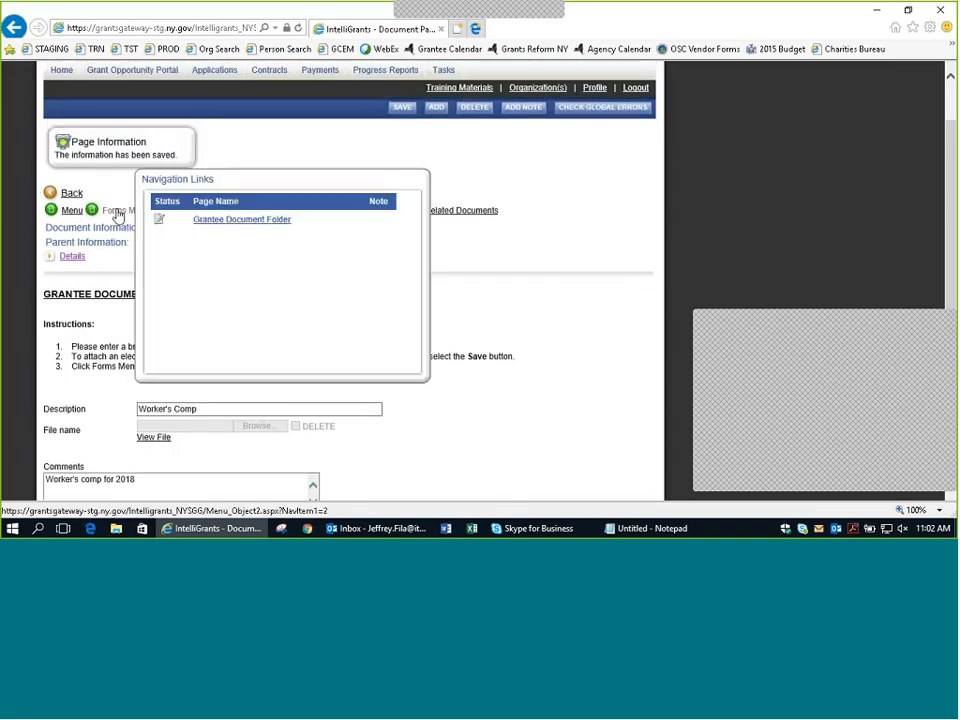
click(118, 210)
scroll(313, 360, down, 15)
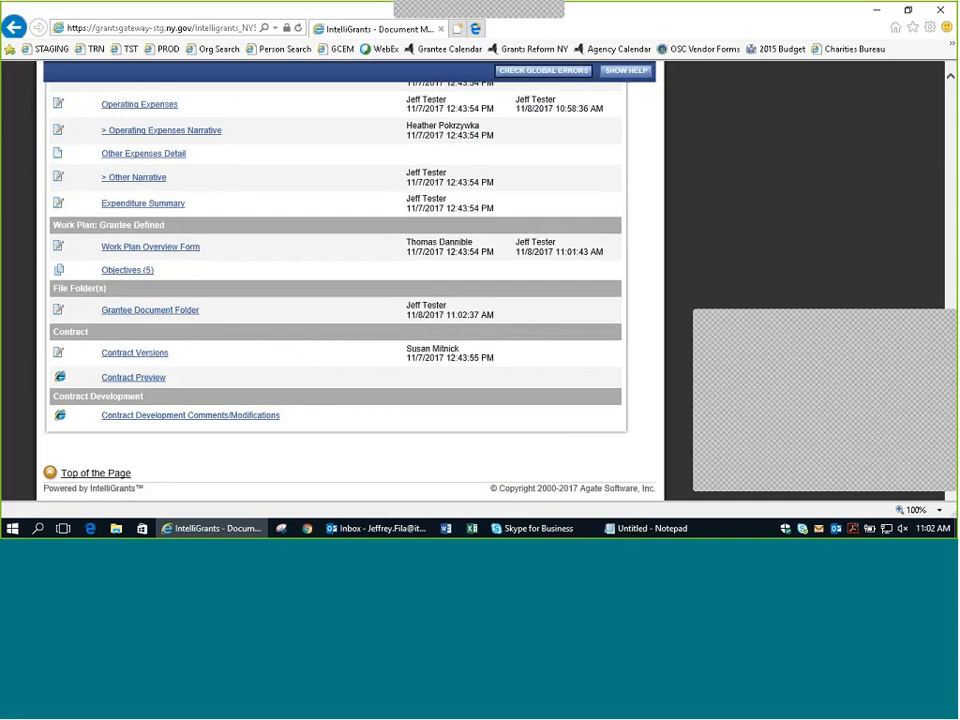
drag(206, 316, 109, 316)
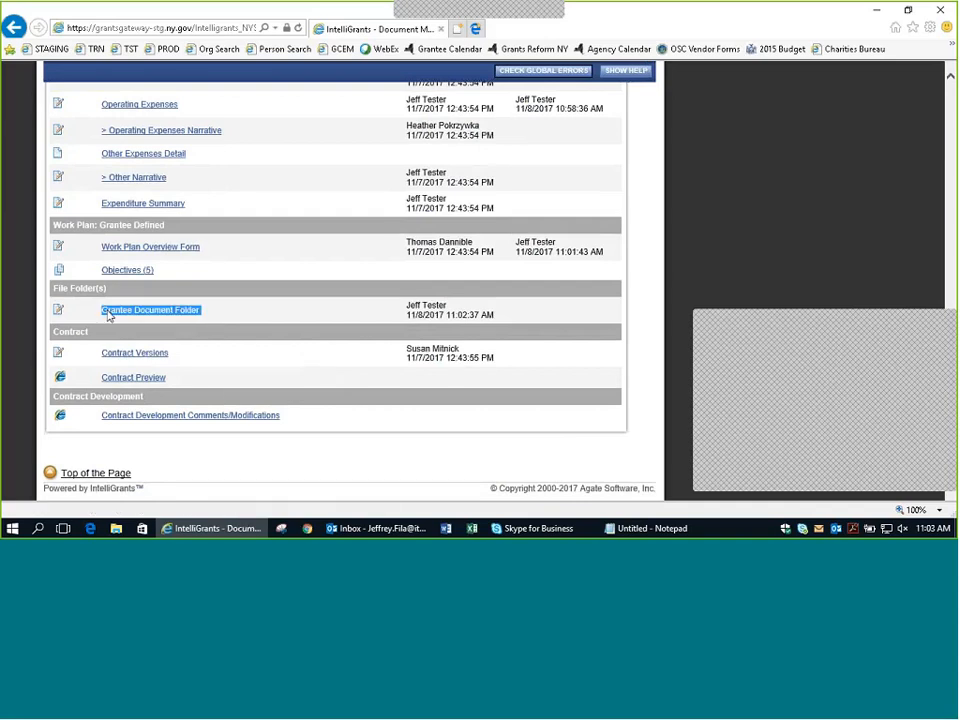
click(297, 382)
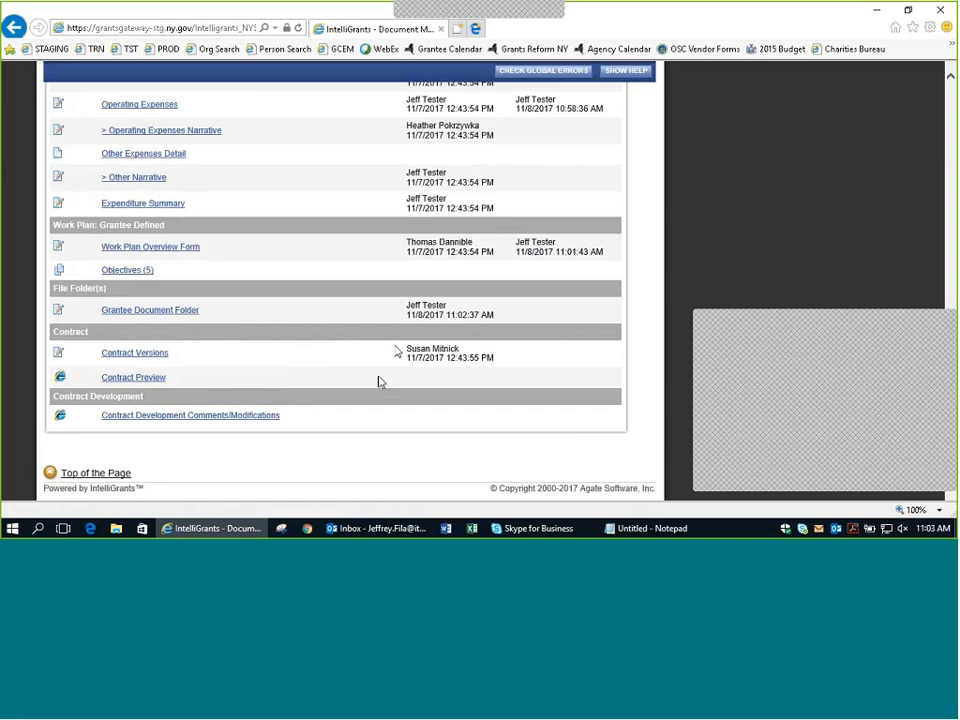
Step: Submit the contract's new-period information by applying the status NEW PERIOD INFO SUBMITTED
scroll(378, 382, up, 10)
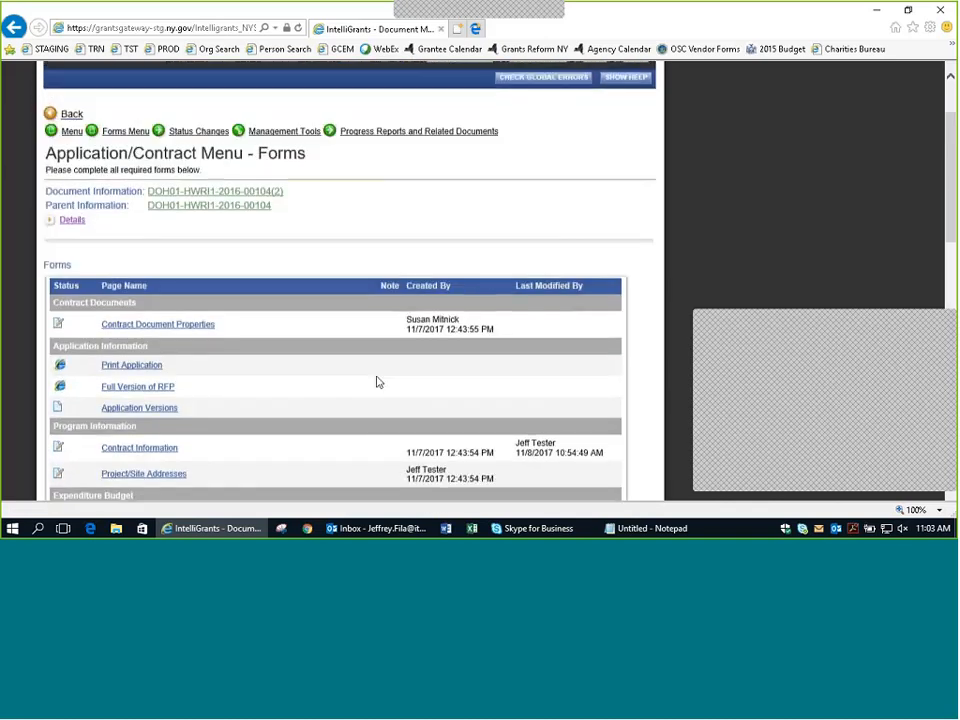
scroll(267, 378, up, 1)
mouse_move(204, 212)
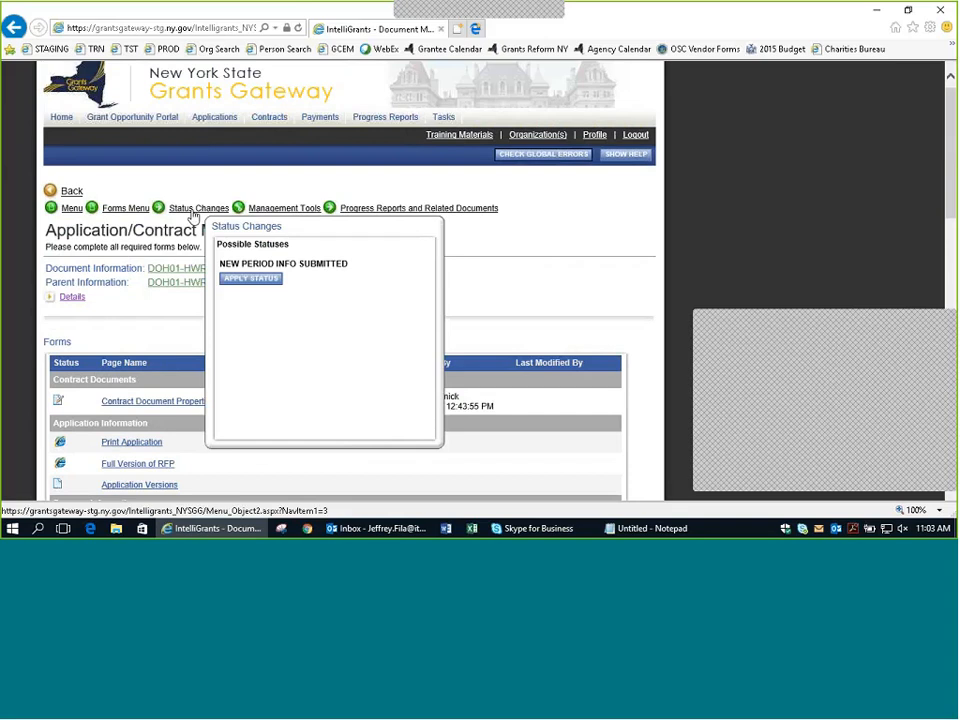
click(246, 283)
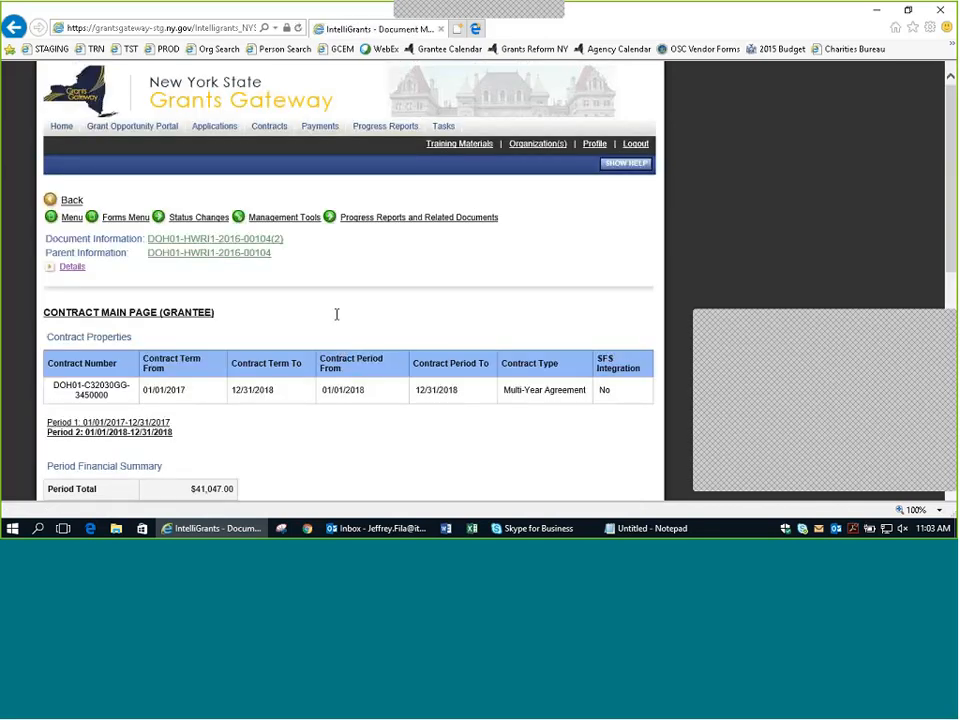
Step: Expand the contract's Details and highlight its current status
click(71, 267)
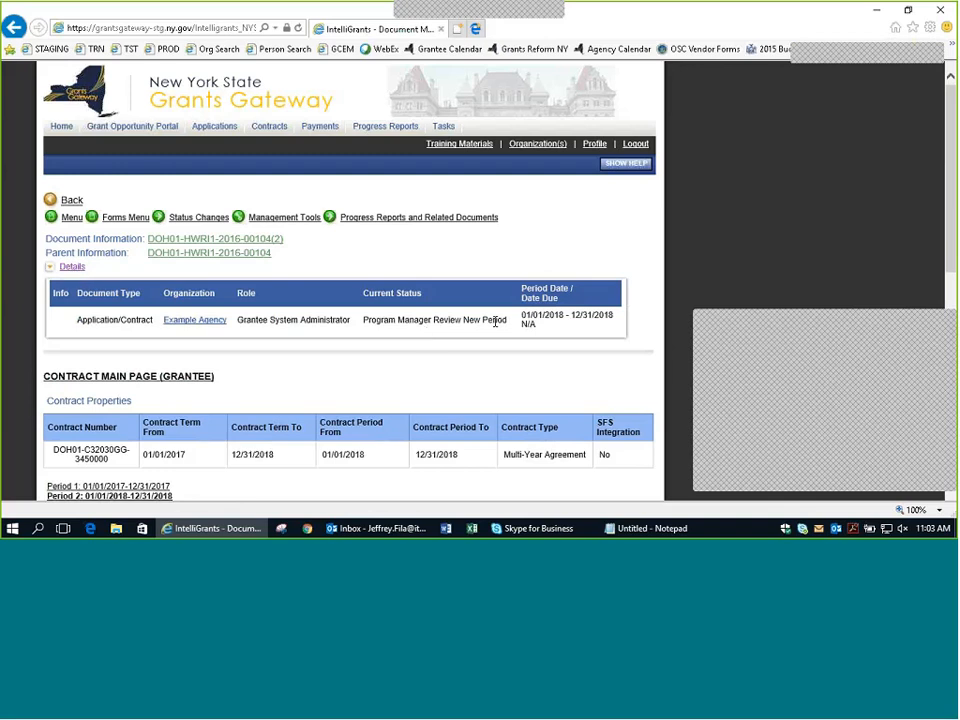
drag(495, 319, 387, 325)
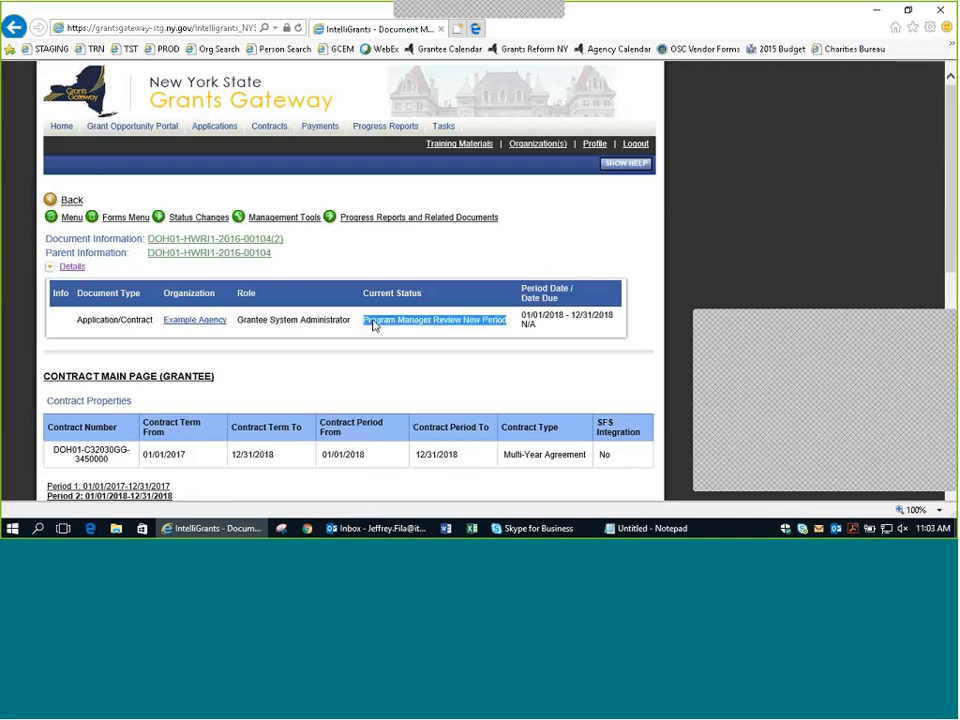
click(381, 356)
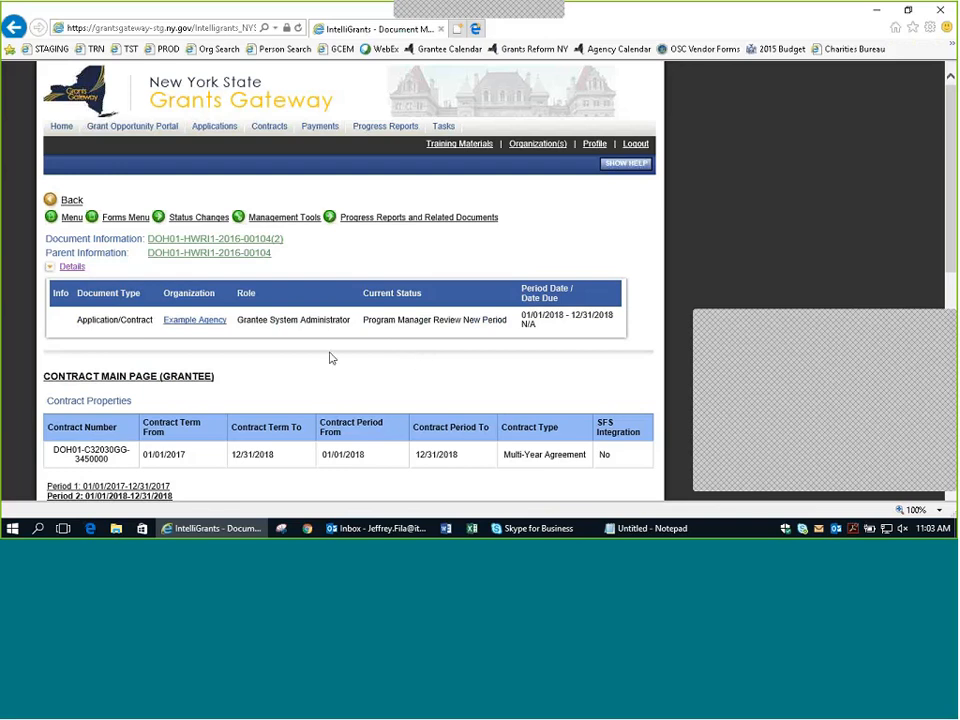
Step: Go through the home page to the Contracts search and look up "workforce" contracts with Contract Period Number 2
click(57, 129)
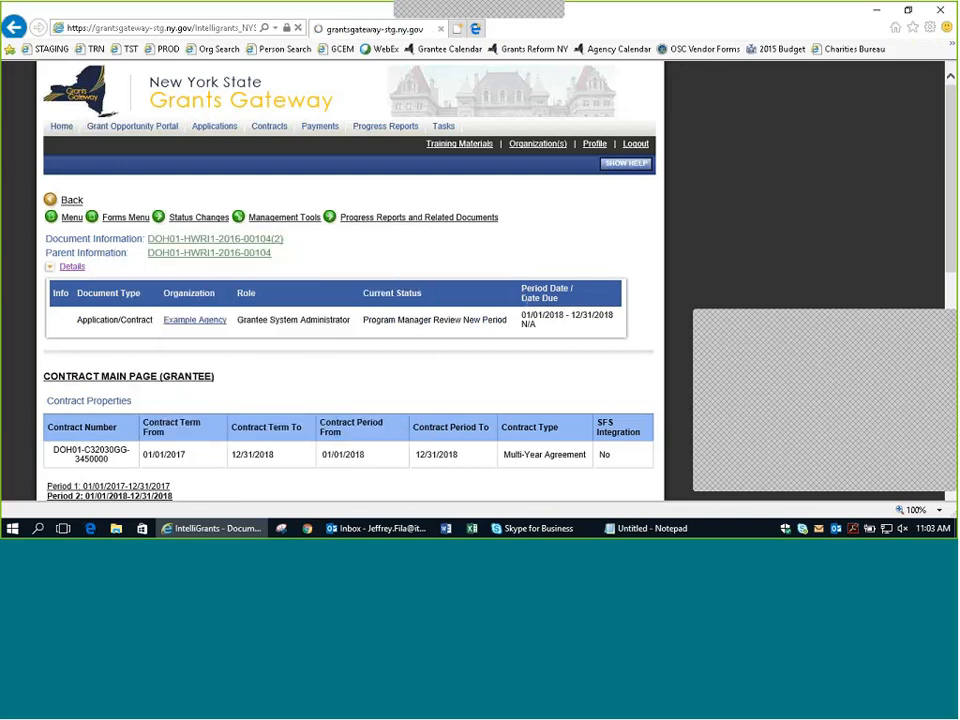
scroll(274, 368, down, 1)
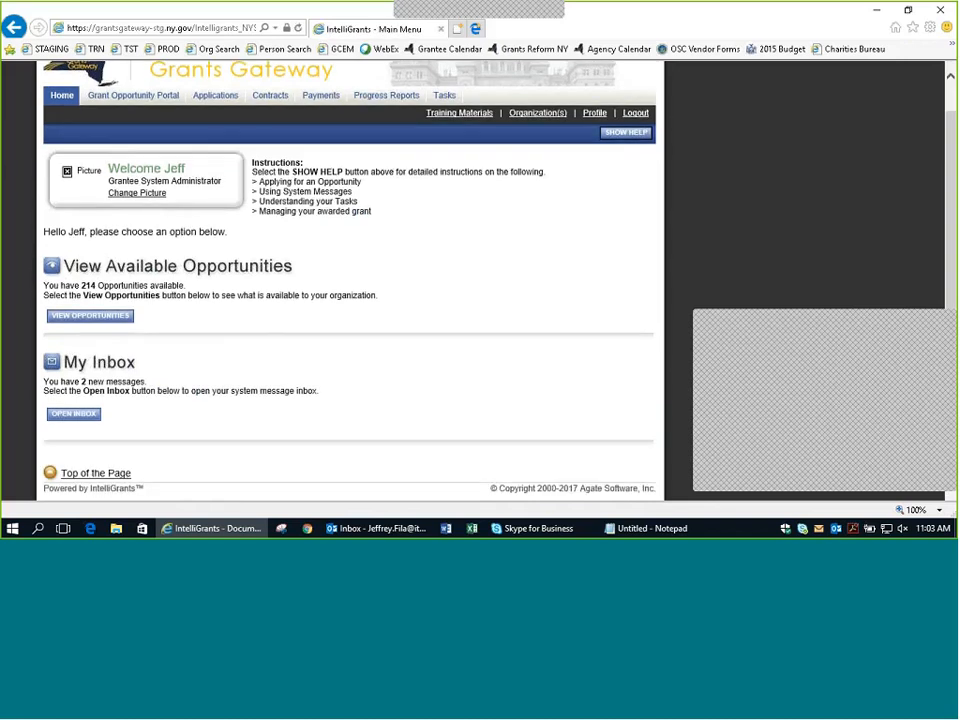
scroll(301, 411, up, 1)
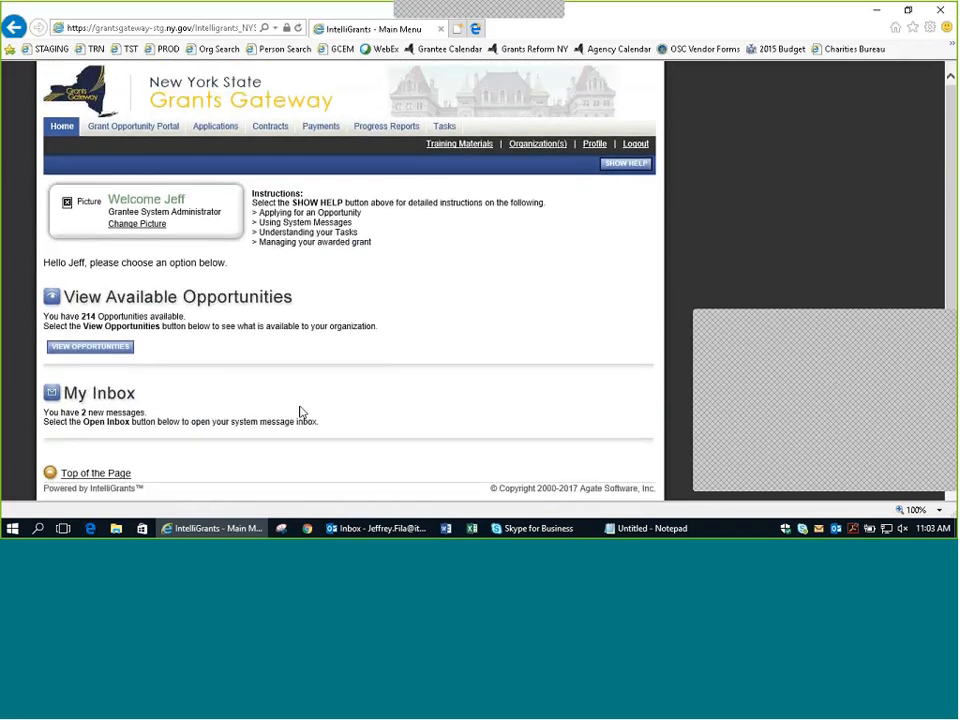
click(270, 126)
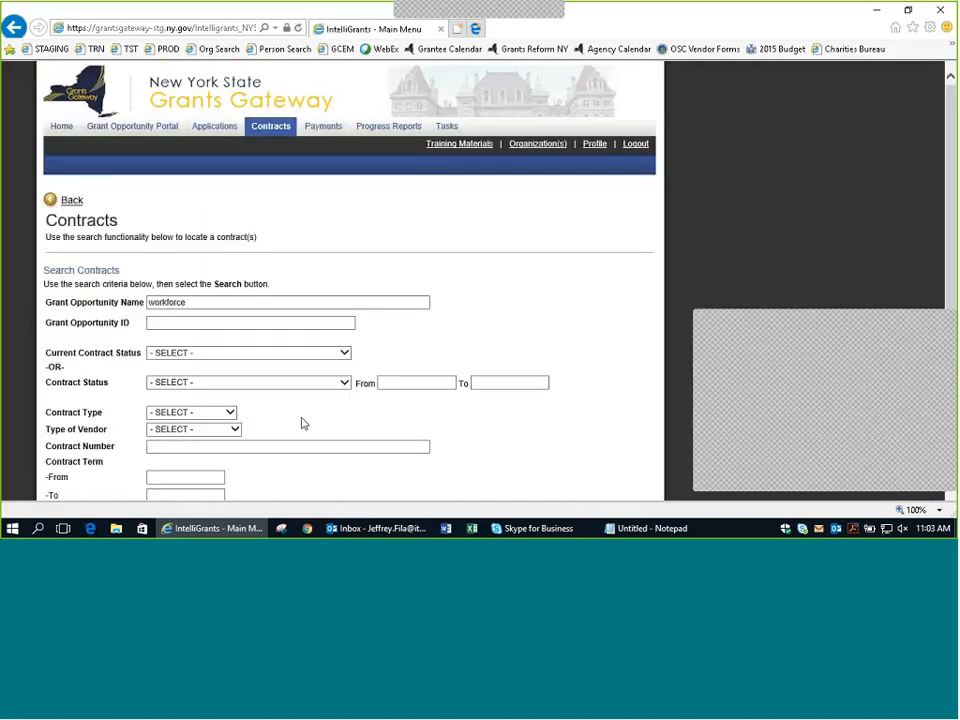
scroll(302, 422, down, 2)
click(79, 420)
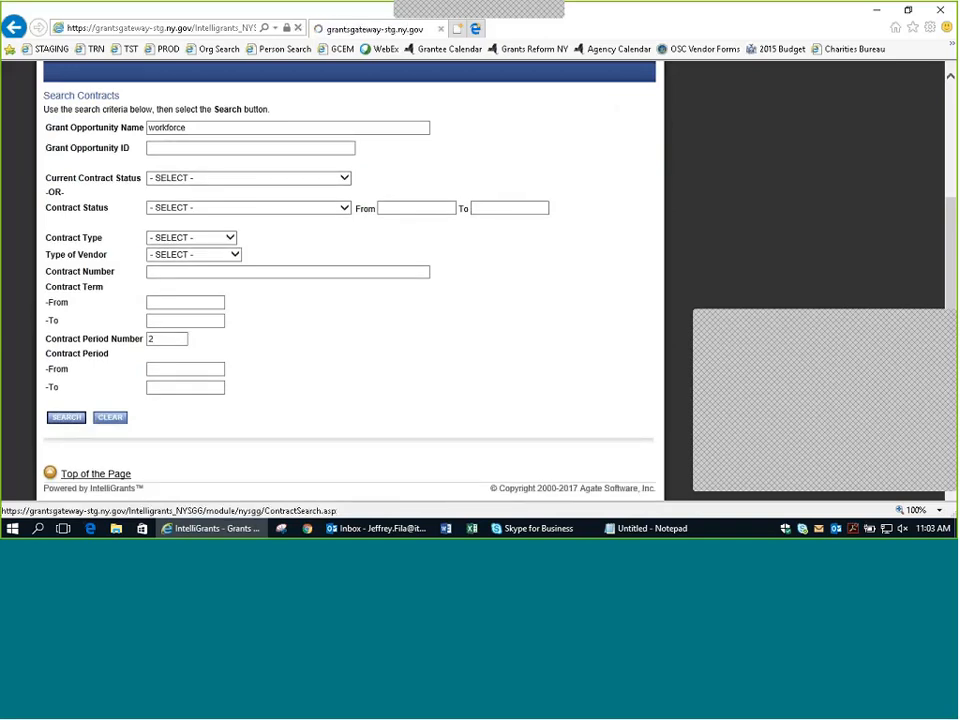
scroll(358, 353, down, 3)
scroll(180, 190, up, 3)
scroll(182, 272, down, 3)
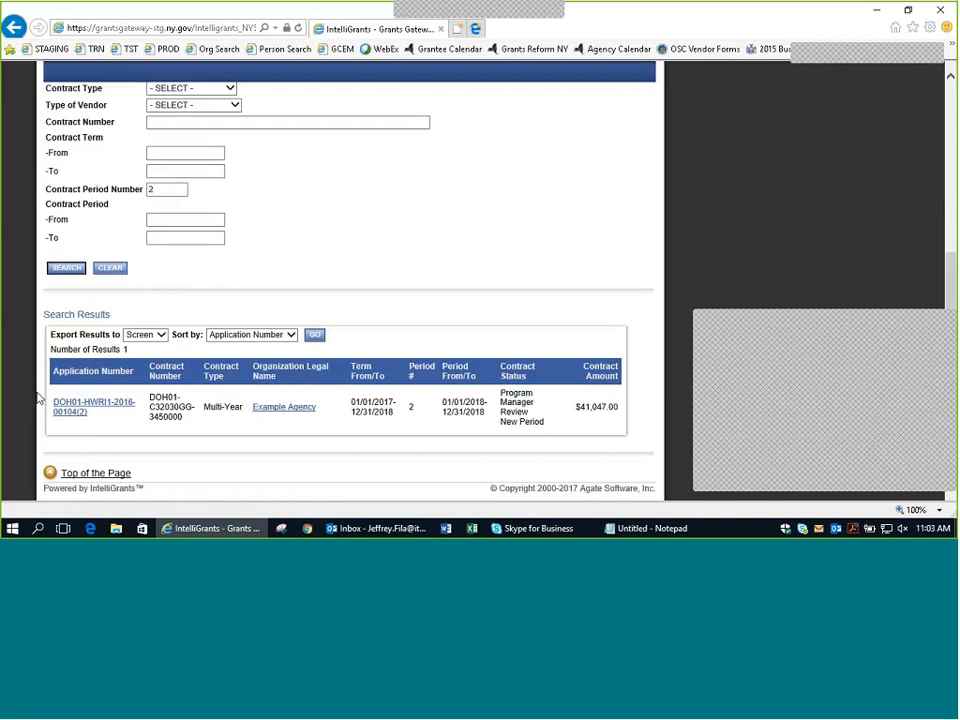
Step: Open the Period 2 contract from the search results and look over the form list in its Forms Menu
click(111, 406)
click(130, 217)
click(230, 291)
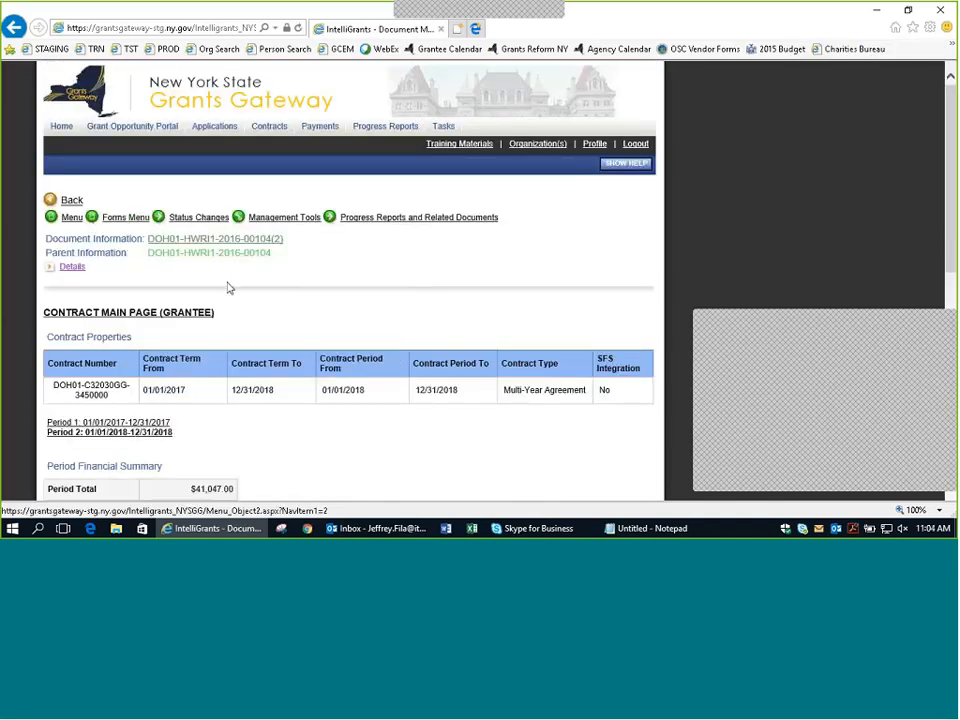
scroll(275, 330, down, 10)
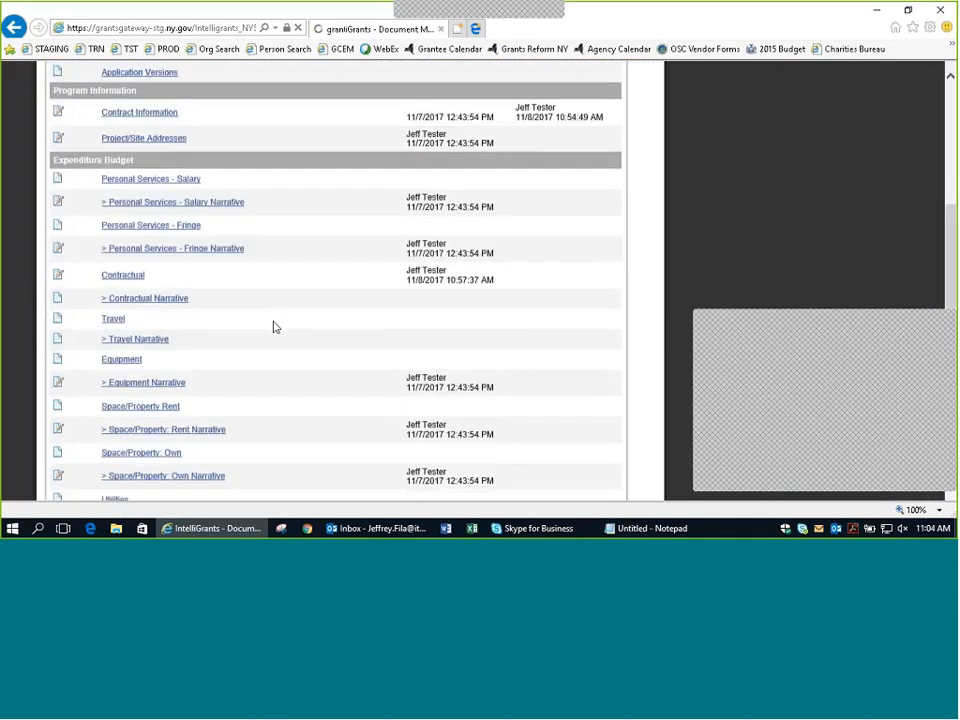
scroll(274, 331, up, 5)
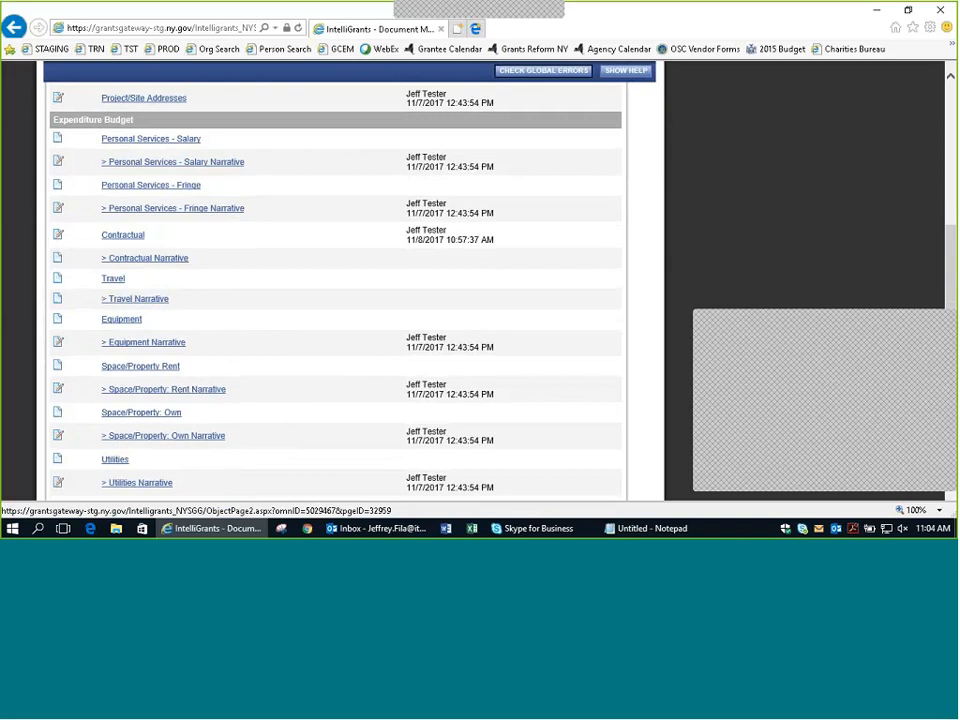
Step: Open the Contractual budget form and try appending "a sdfas dfas fasfdf sa" to the item's Type/Description, then look for a save option
click(122, 234)
scroll(317, 285, down, 3)
click(383, 248)
text(a sdfas dfas fasfdf sa)
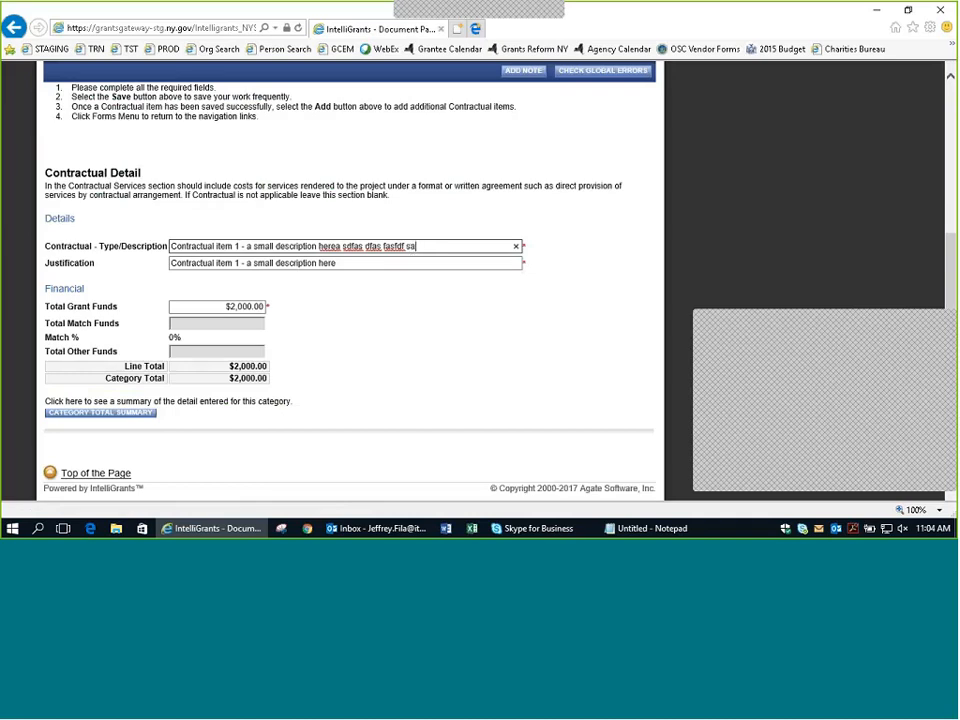
click(717, 208)
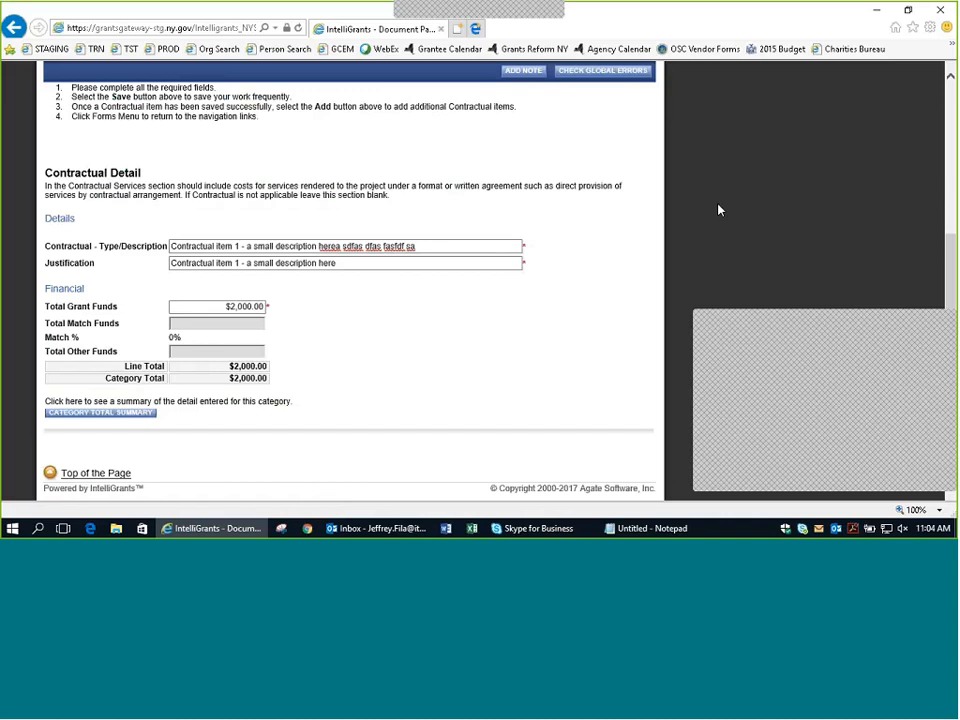
scroll(740, 215, up, 3)
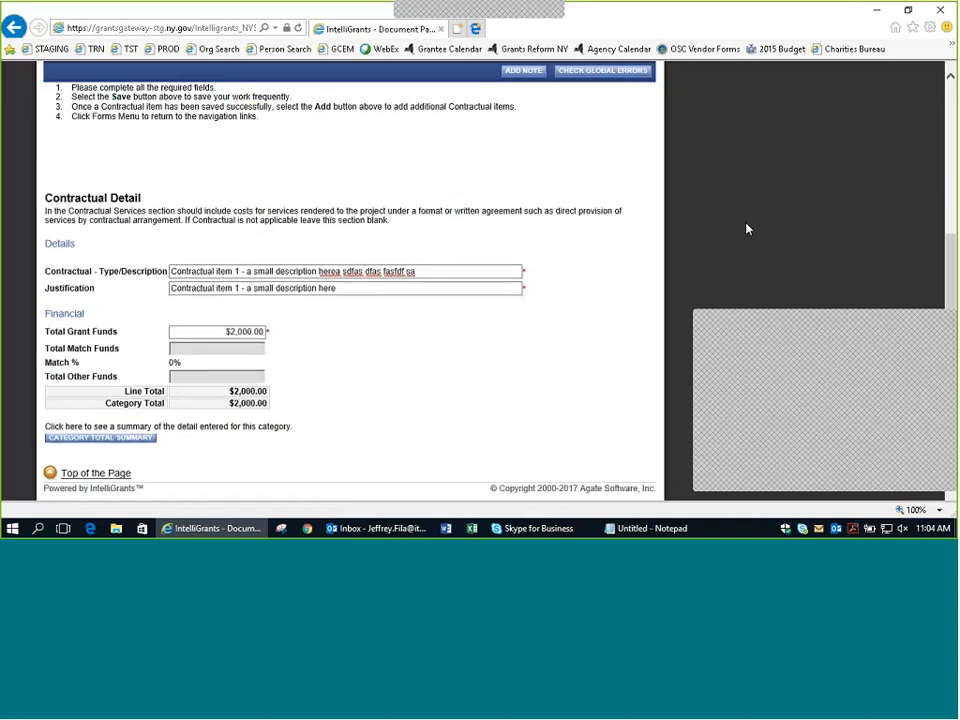
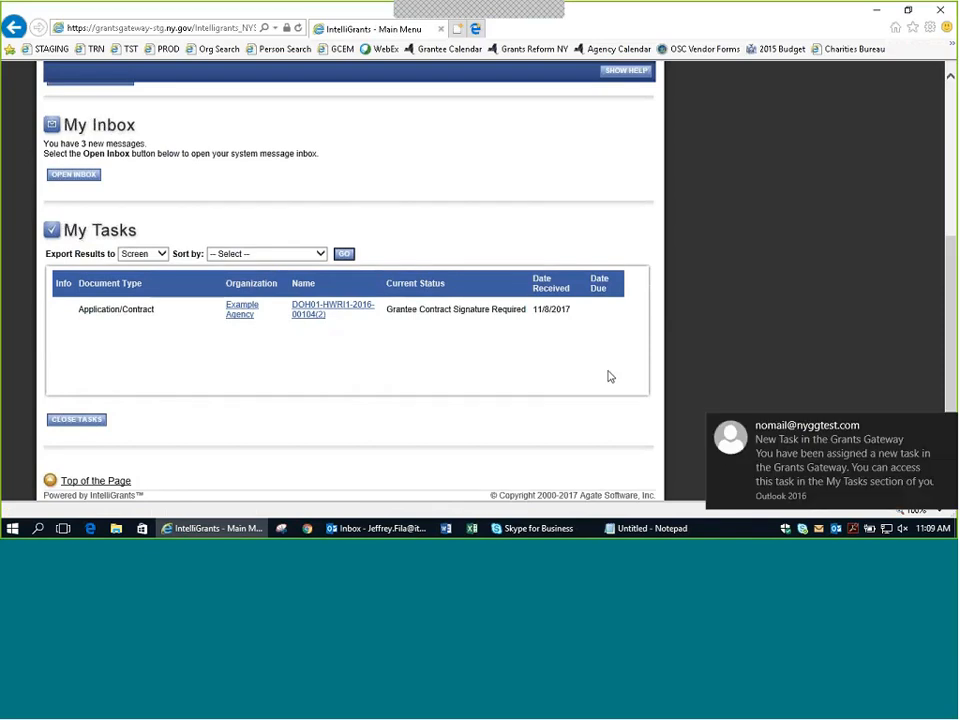
Step: Switch to Outlook, read the "New Task in the Grants Gateway" e-mail, and return to the Grants Gateway home page
click(369, 530)
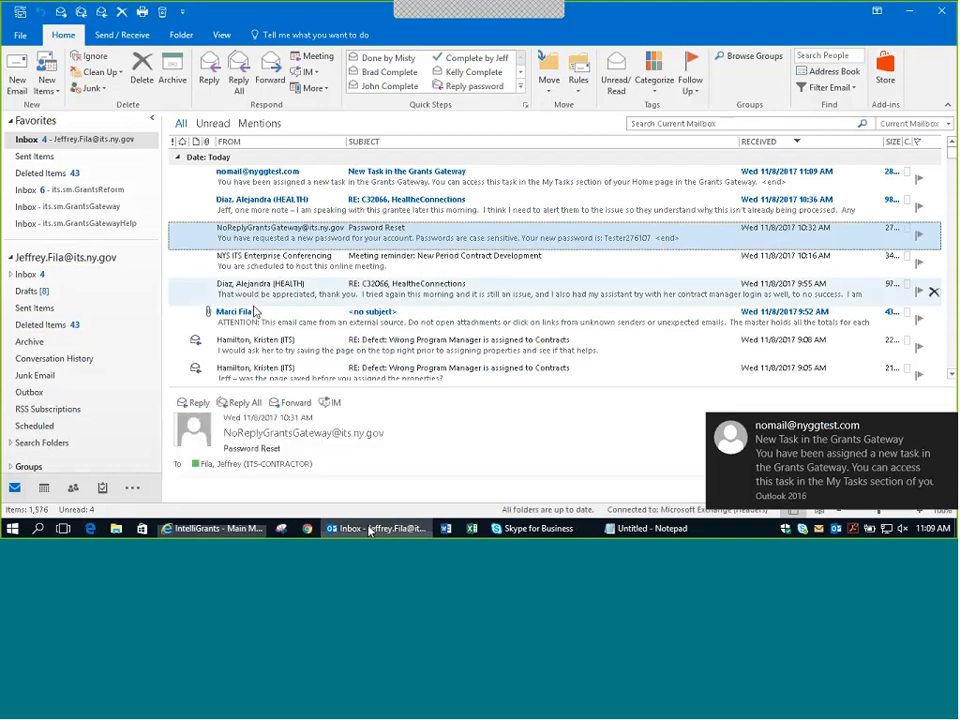
click(291, 184)
double_click(291, 184)
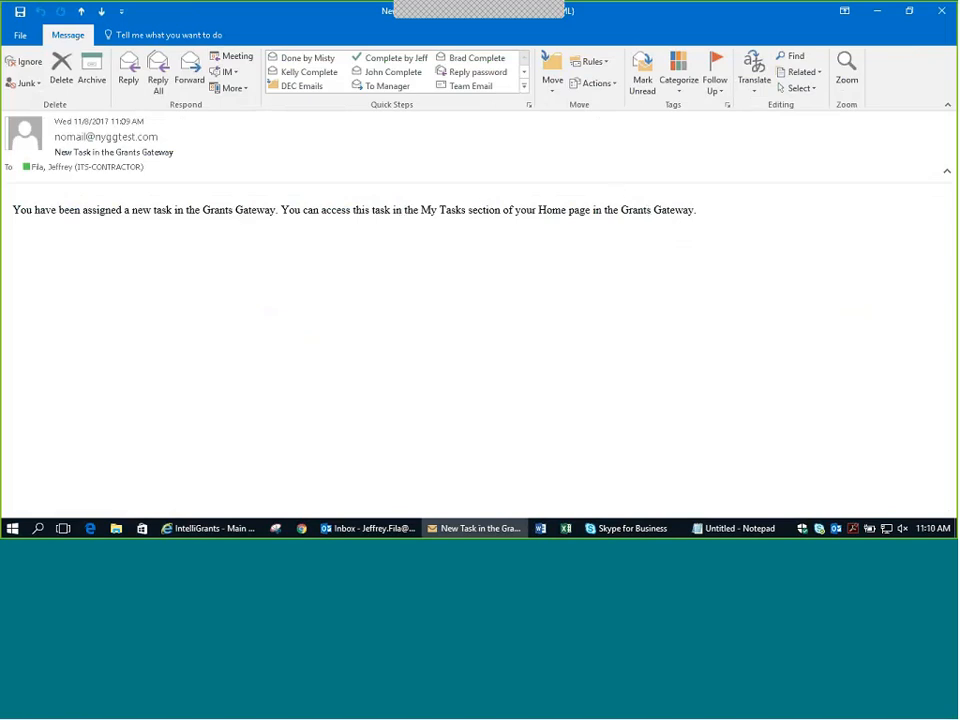
click(941, 11)
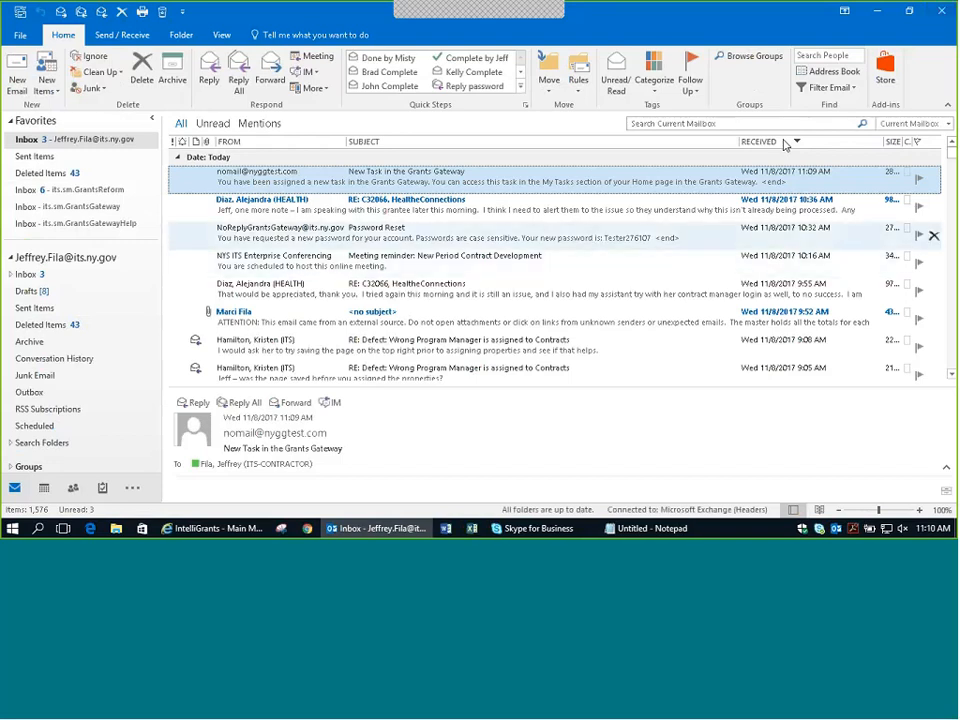
click(876, 11)
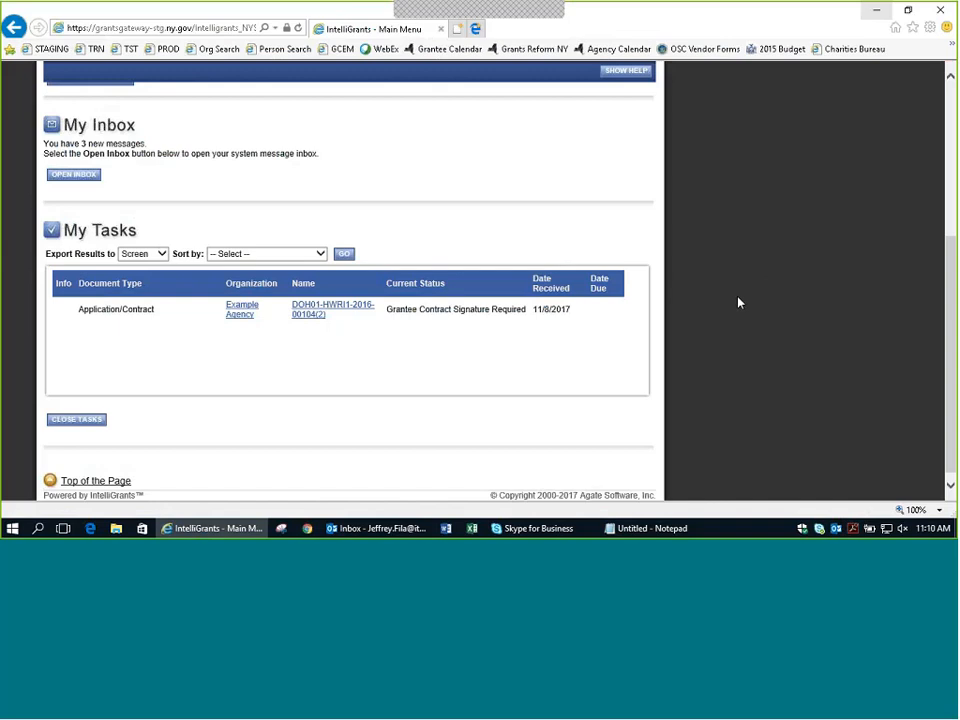
Step: Open the Application/Contract document listed under My Tasks and go to its full Forms Menu
scroll(738, 302, up, 5)
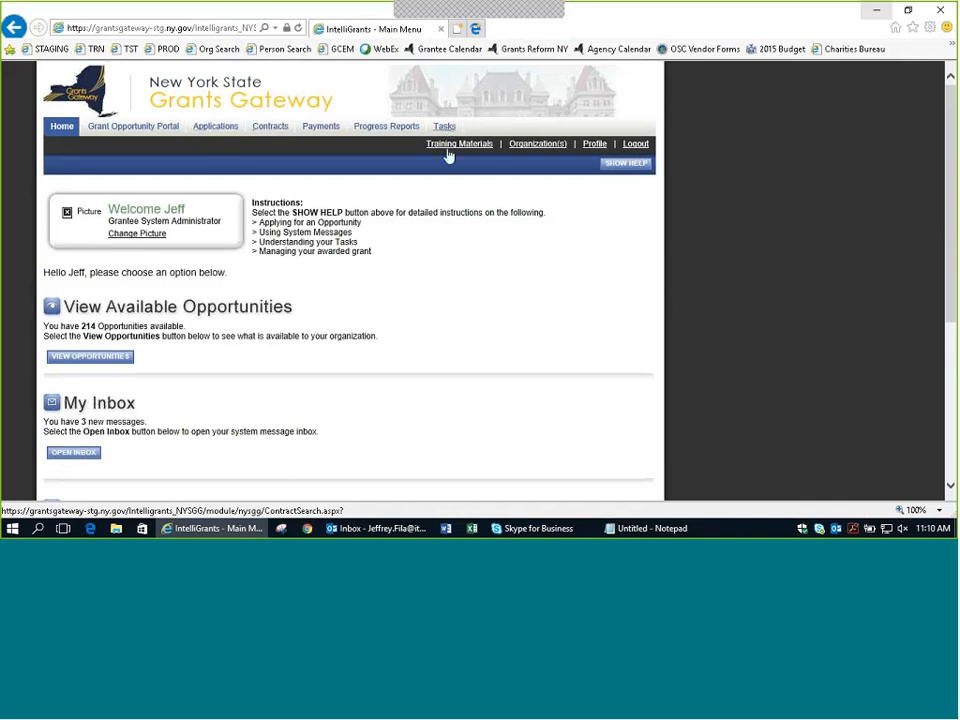
scroll(448, 154, down, 5)
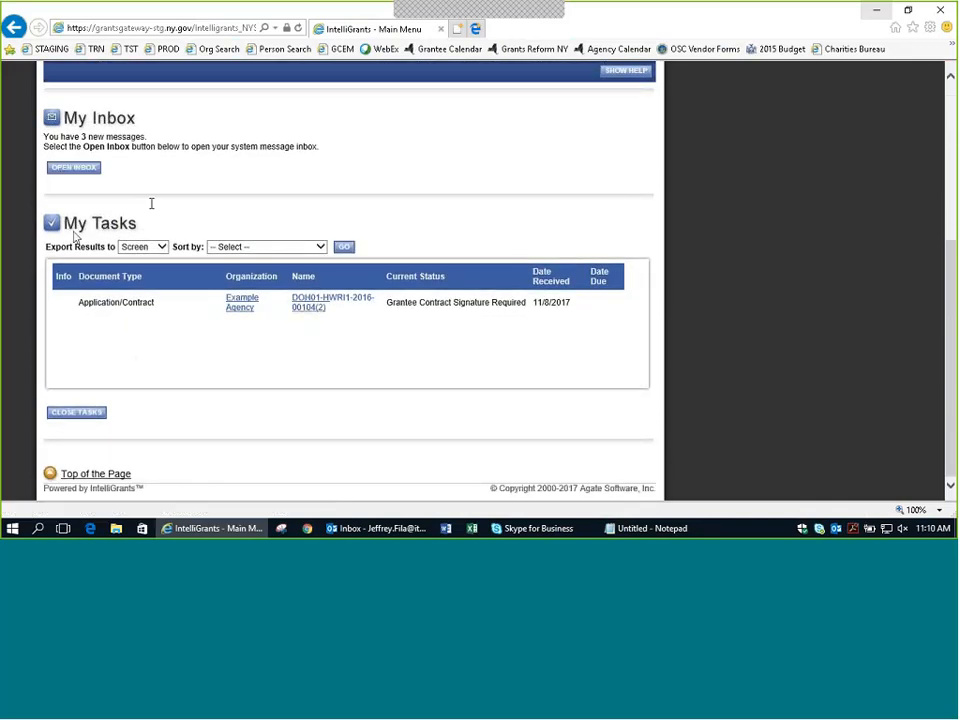
click(333, 302)
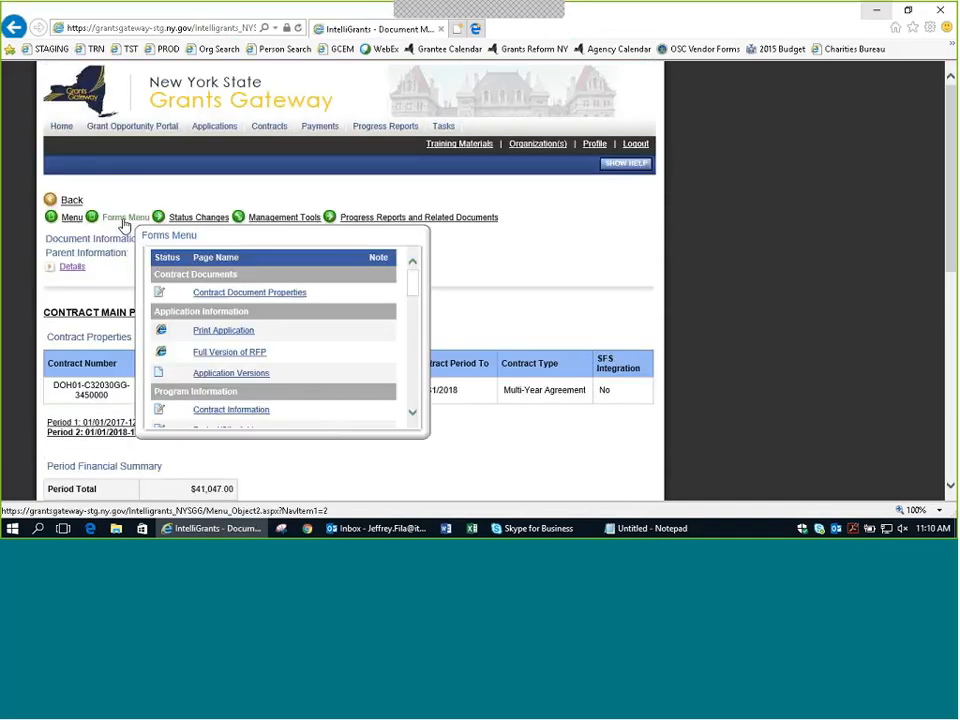
click(124, 227)
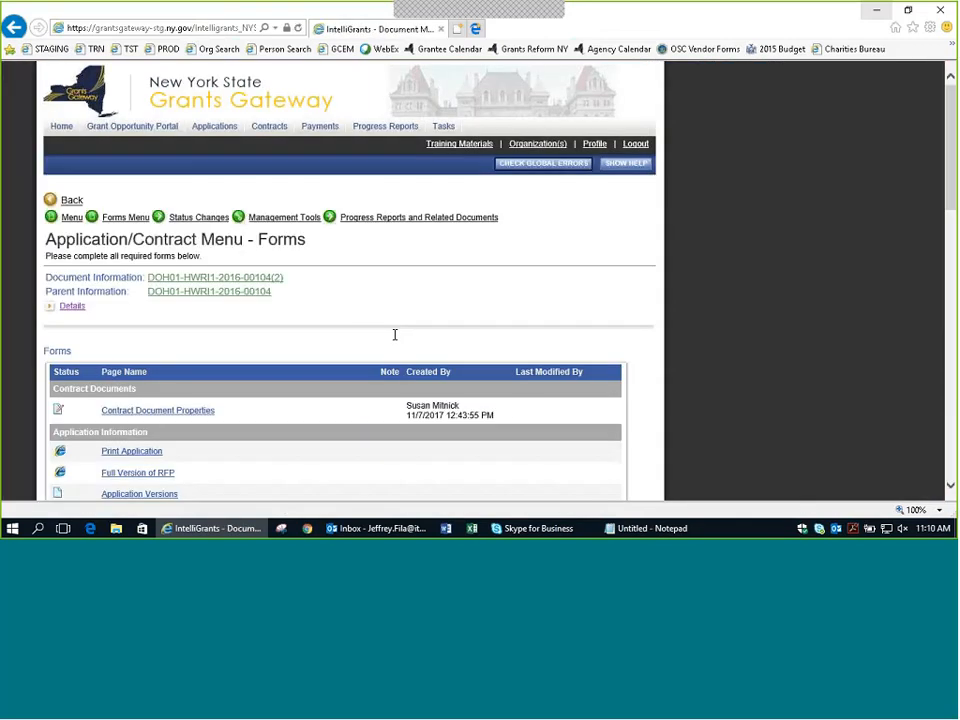
Step: Check whether the Contractual form under Expenditure Budget can be saved, then return to the Forms Menu
scroll(266, 353, down, 3)
scroll(266, 353, down, 2)
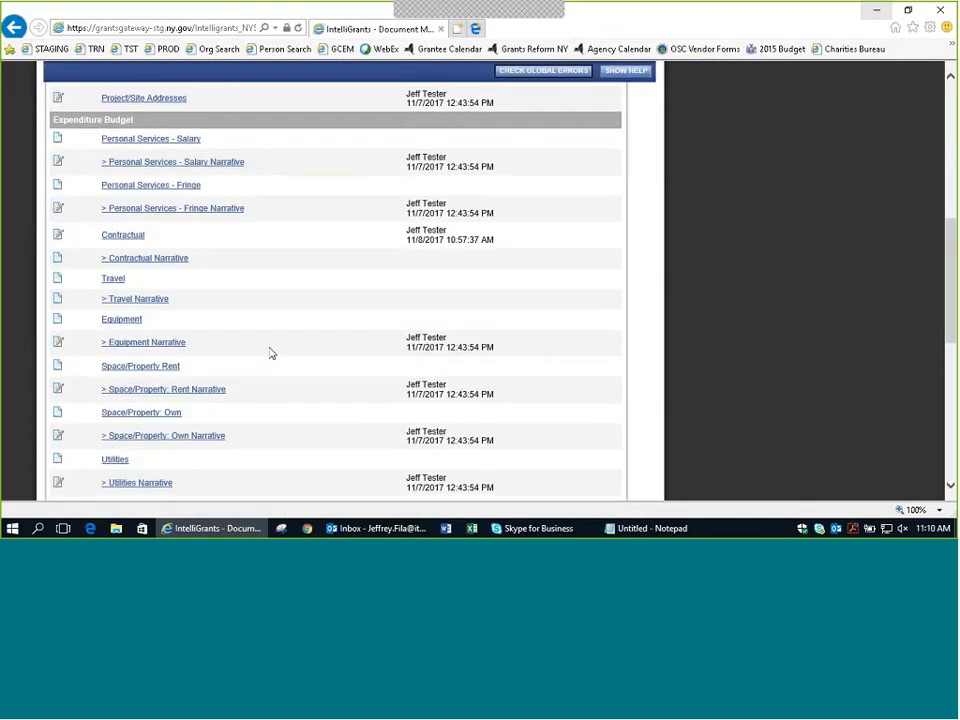
click(133, 237)
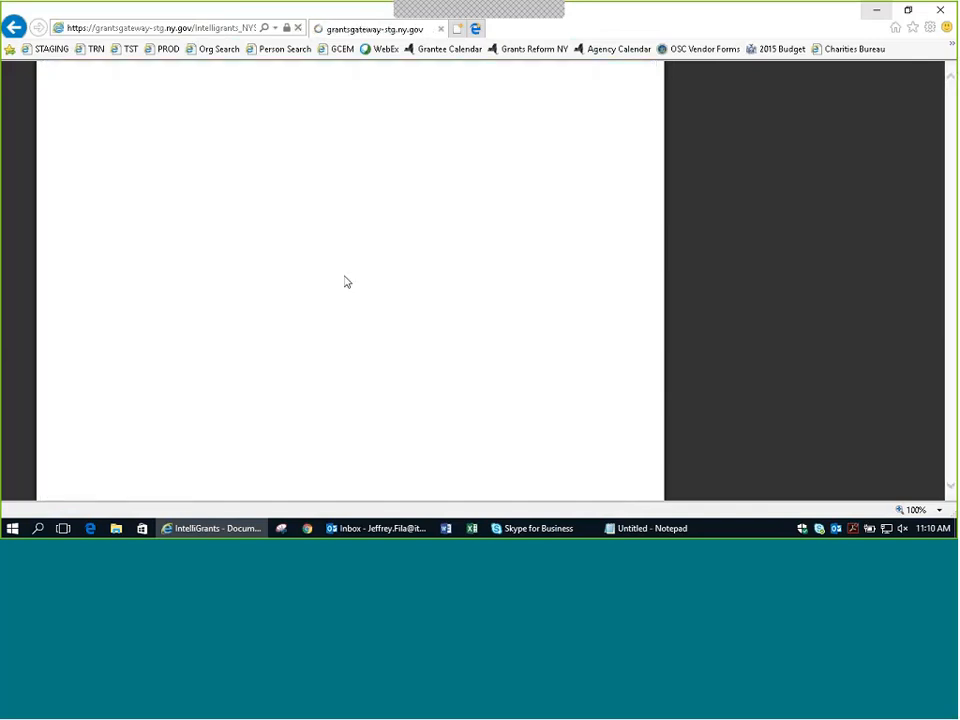
scroll(360, 309, down, 3)
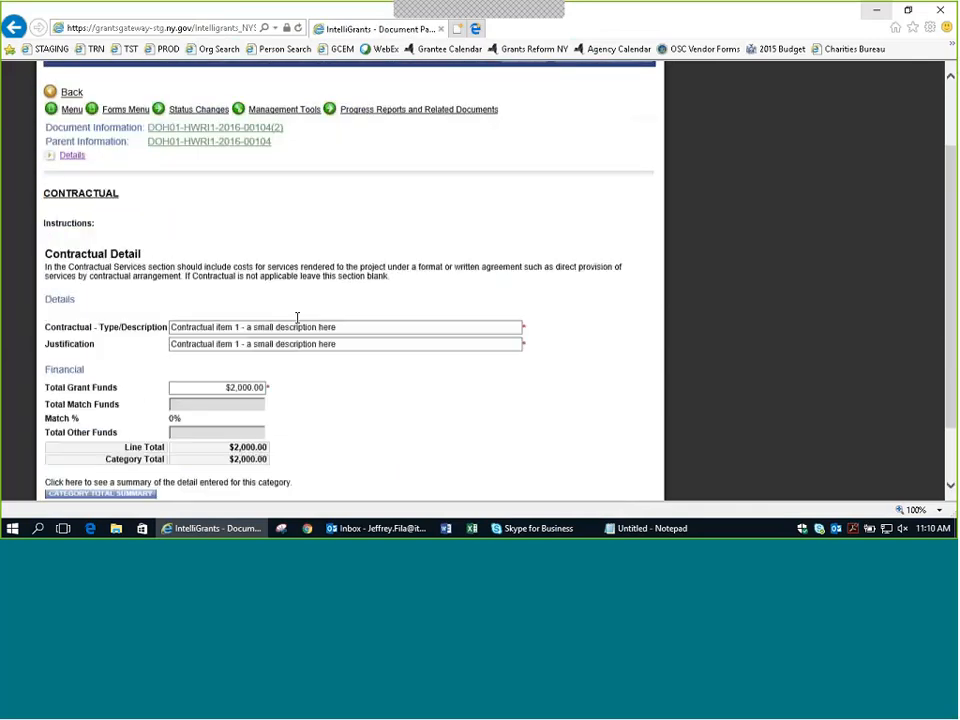
scroll(468, 370, up, 1)
scroll(468, 370, up, 3)
click(114, 220)
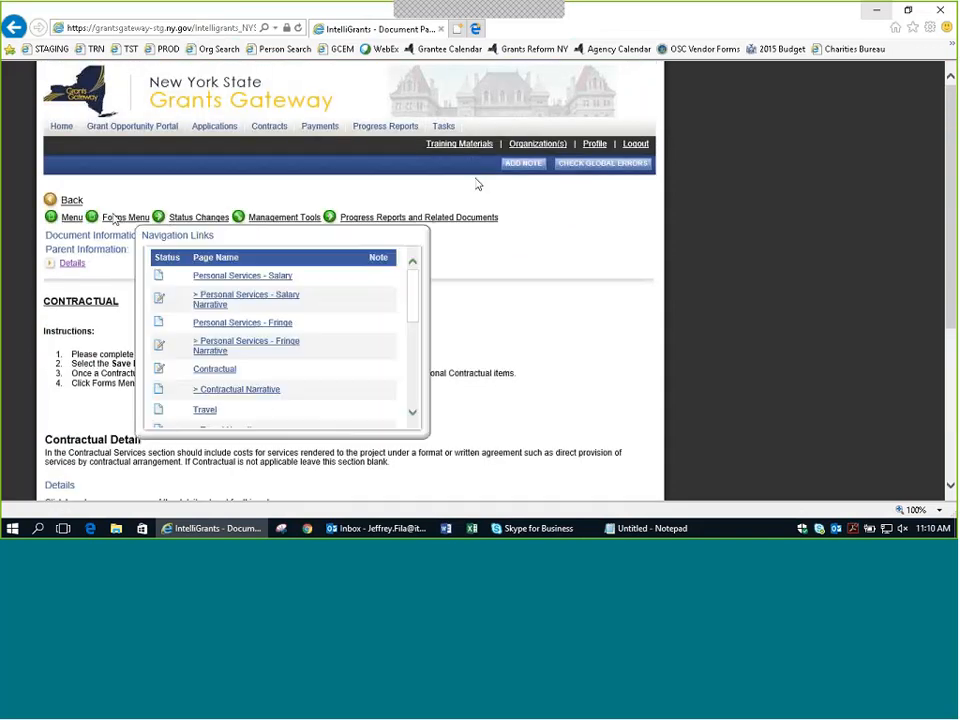
click(127, 220)
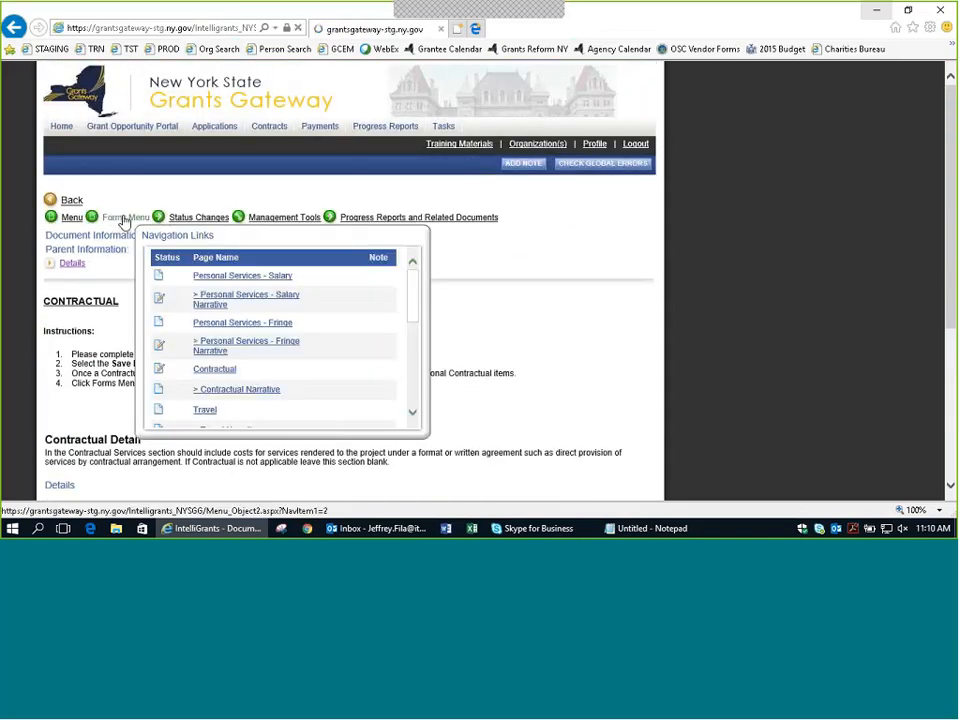
mouse_move(213, 225)
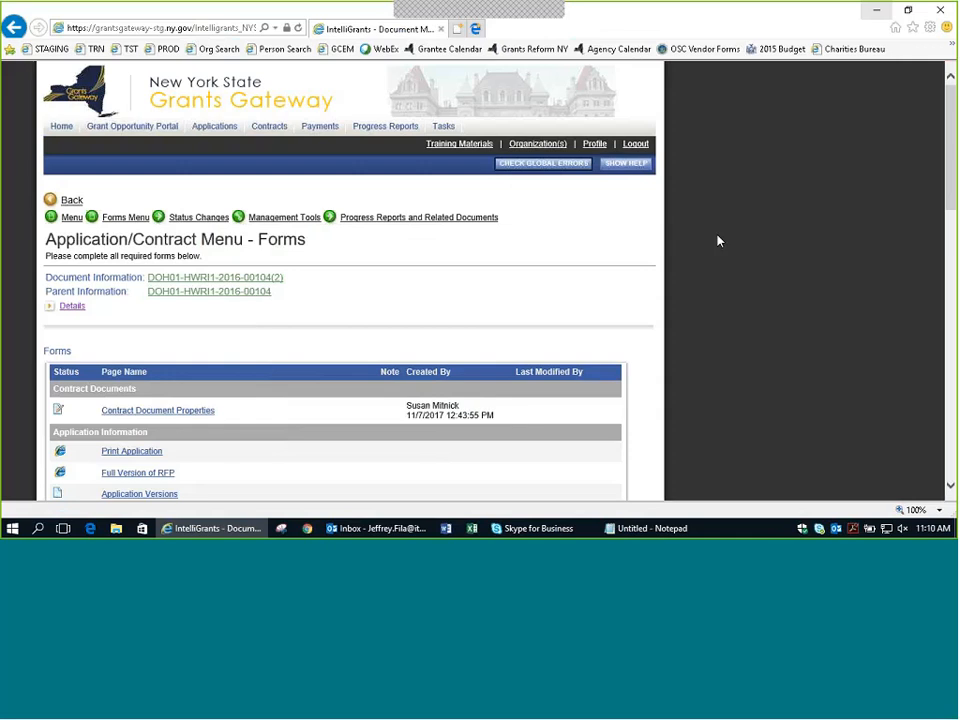
scroll(718, 241, down, 1)
scroll(718, 241, up, 1)
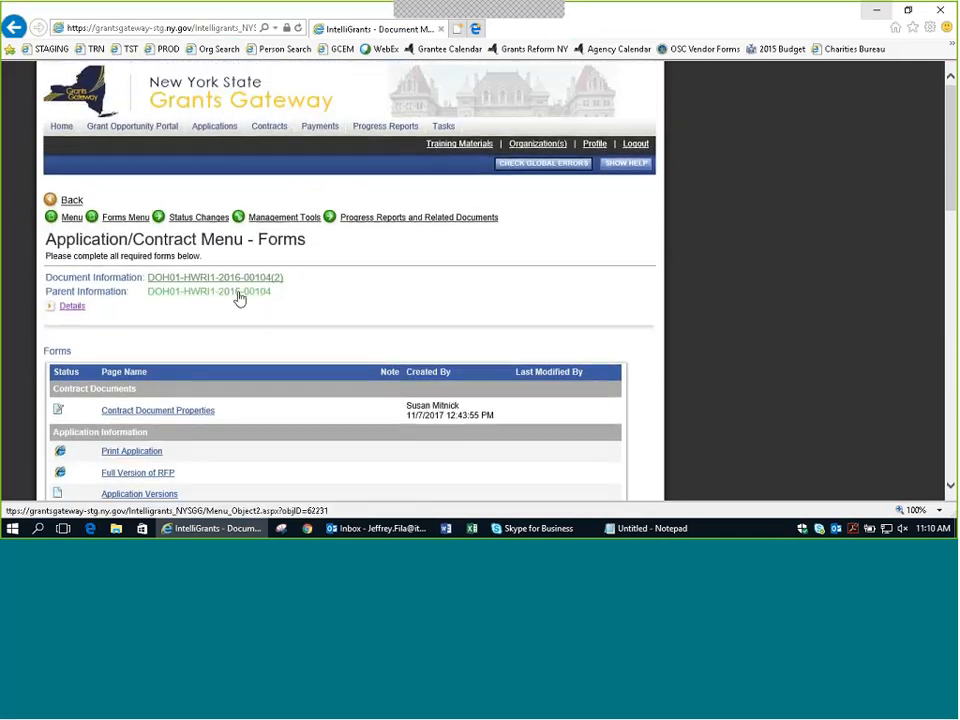
click(199, 217)
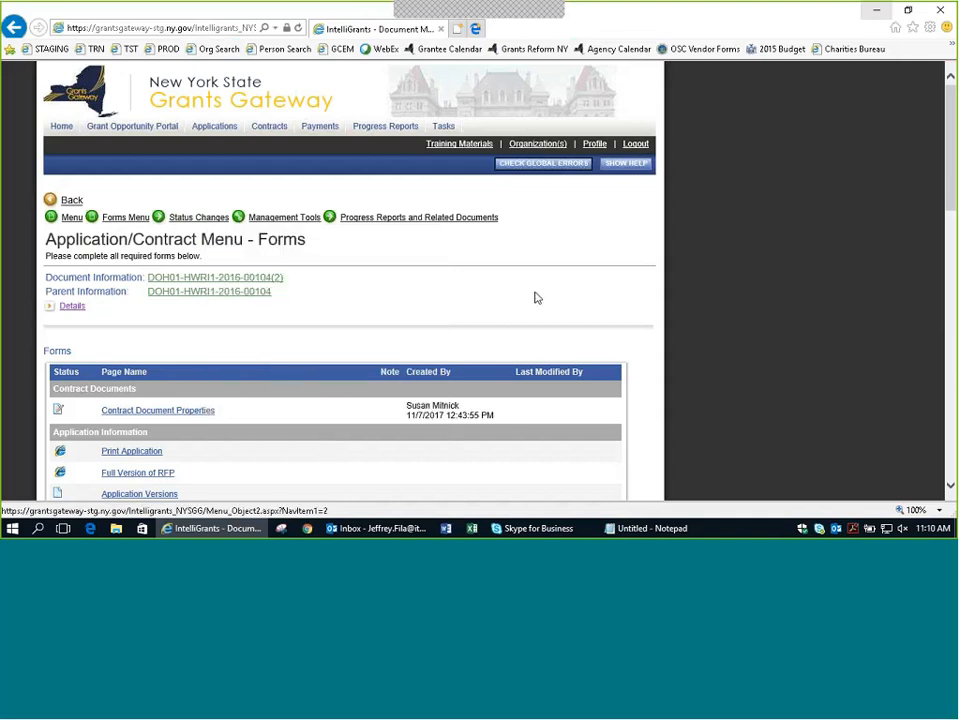
Step: Find the Contract section in the forms list and open the Contract Versions page
scroll(370, 320, down, 3)
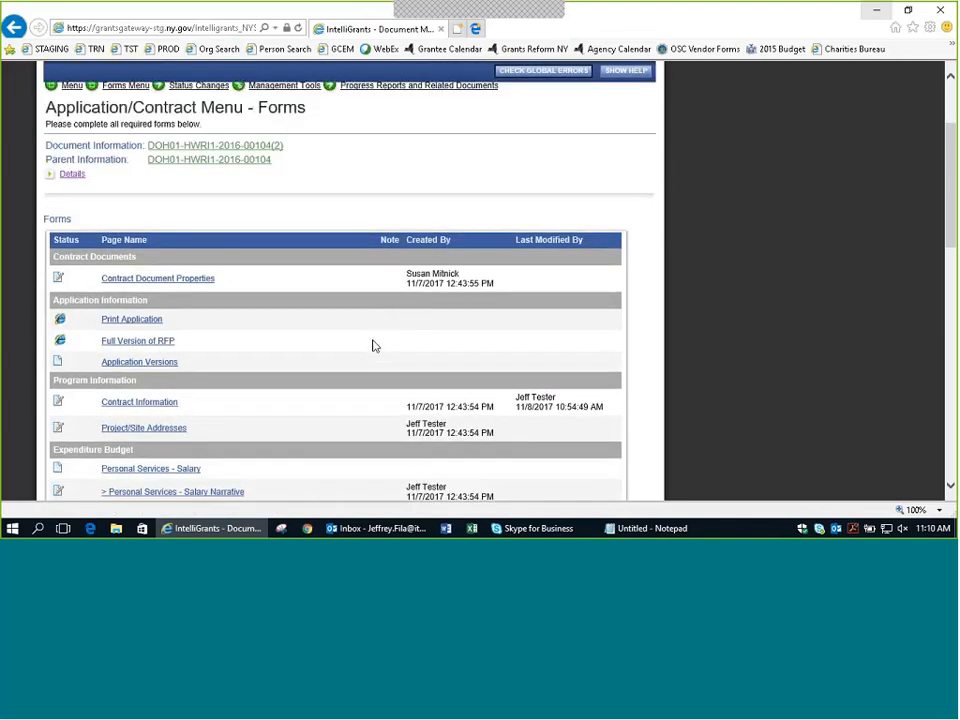
scroll(364, 357, down, 3)
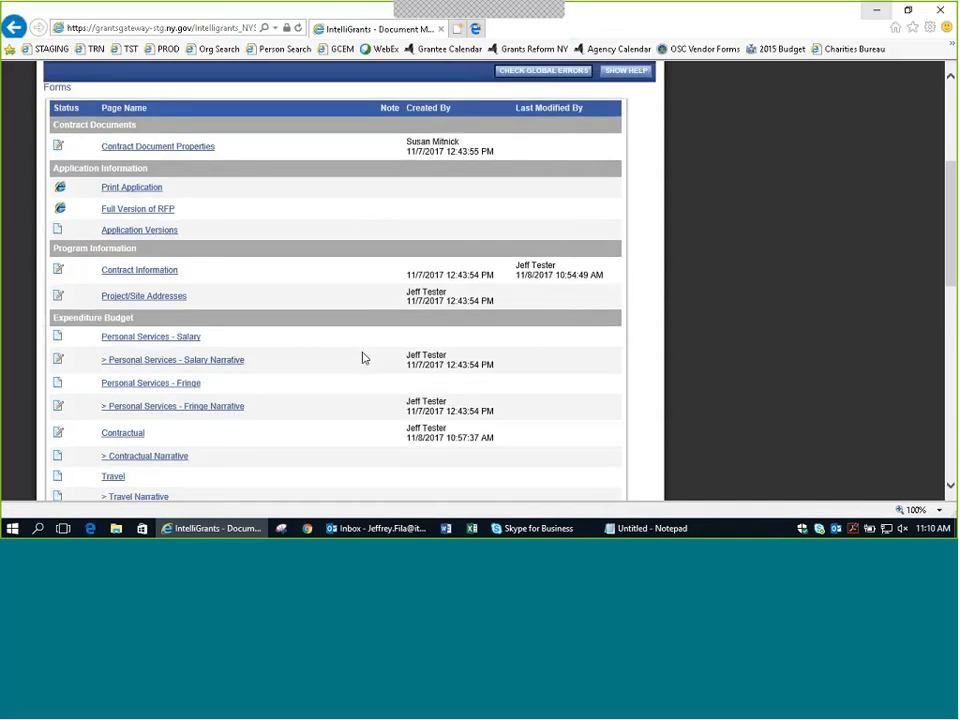
scroll(364, 357, down, 3)
scroll(363, 357, down, 2)
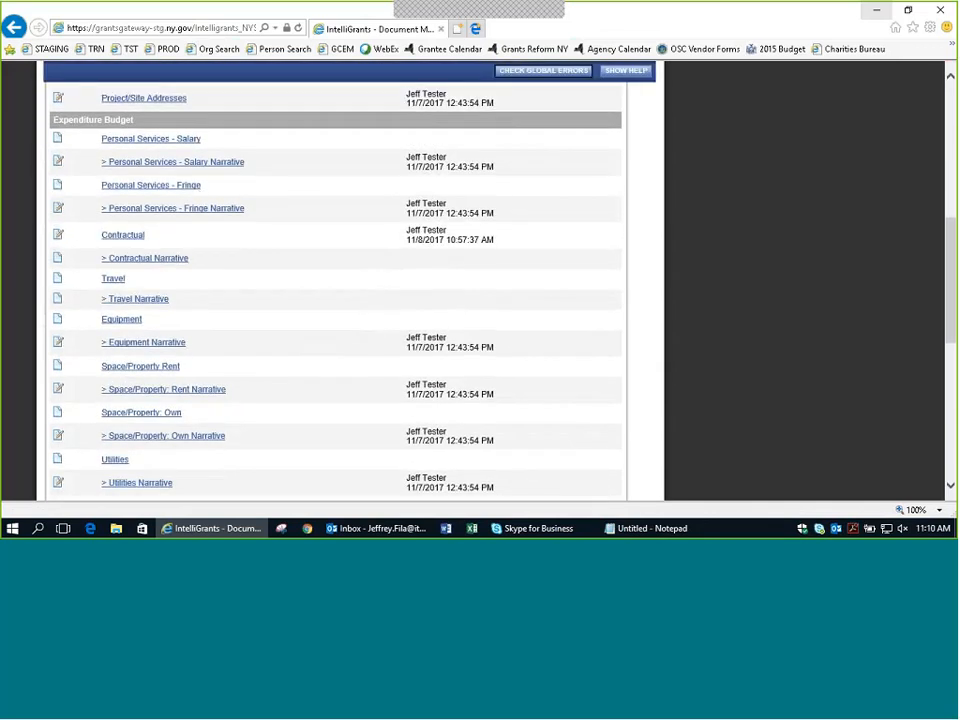
scroll(241, 385, down, 10)
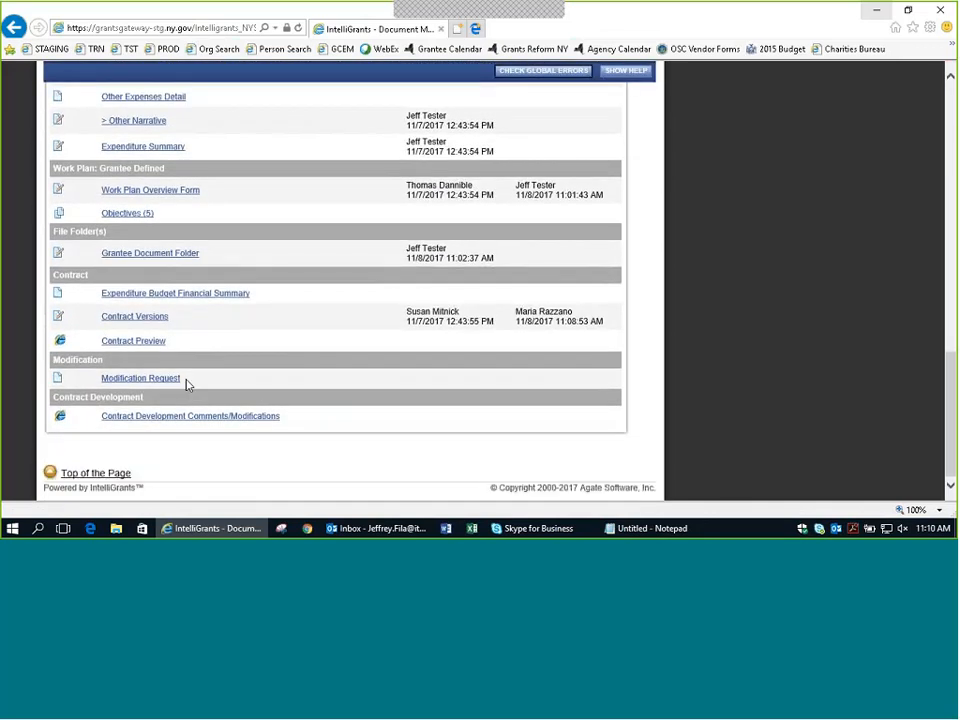
click(141, 320)
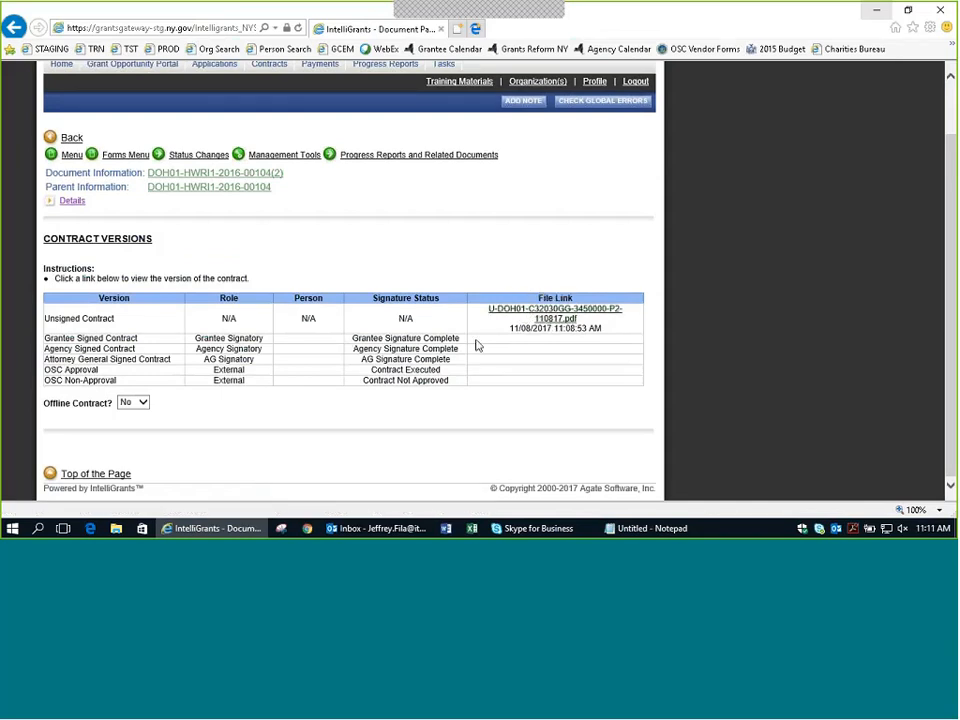
Step: Point out the Grantee Signed Contract row, then save the Unsigned Contract PDF and open it in Adobe Acrobat
drag(2, 341, 150, 342)
click(156, 343)
click(520, 318)
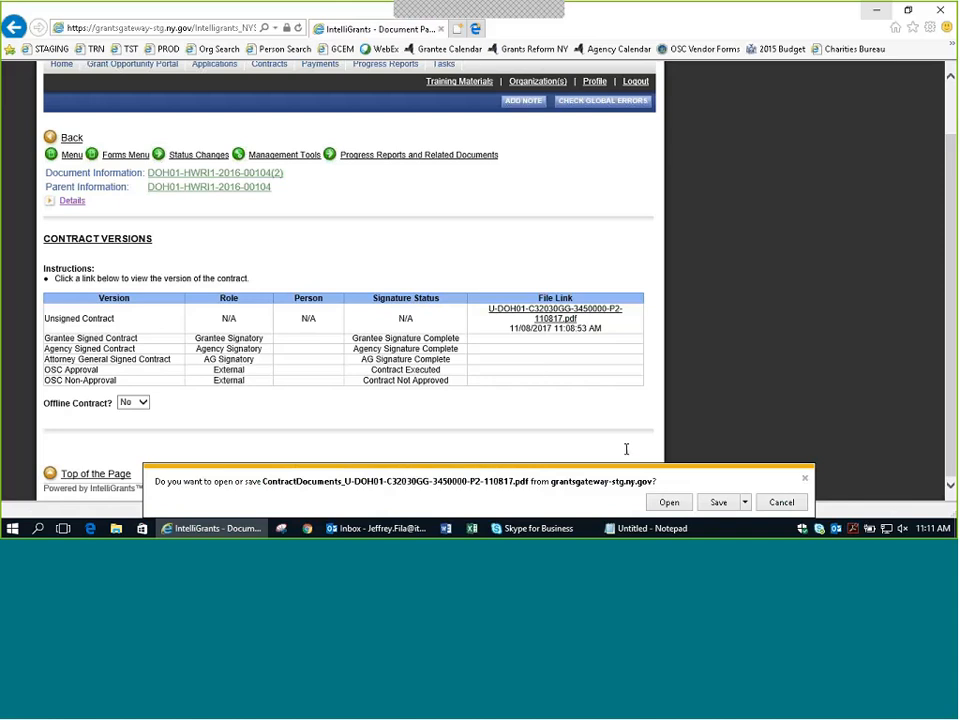
click(718, 502)
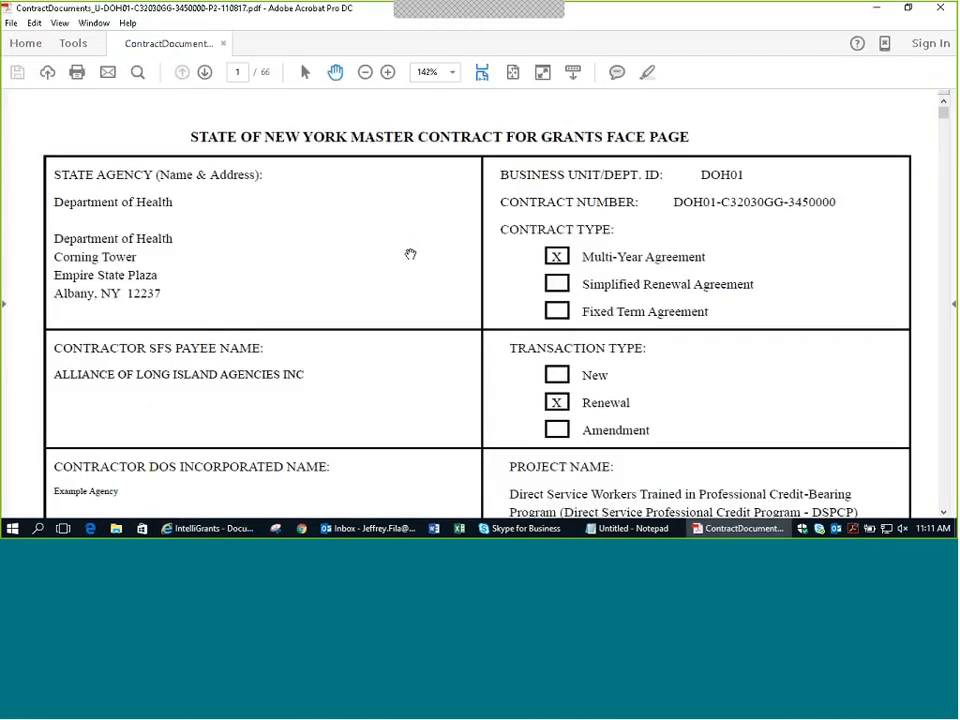
Step: Review the contract's face page, including the transaction type, contractor details, contract term, contract period and funding amount
scroll(350, 284, down, 1)
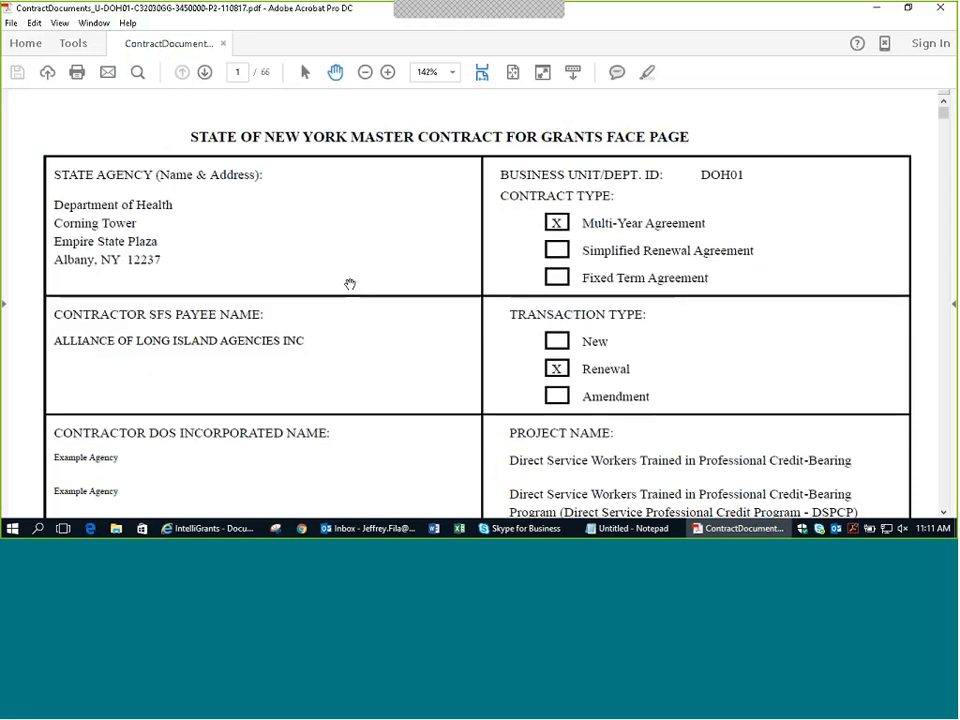
scroll(146, 341, down, 5)
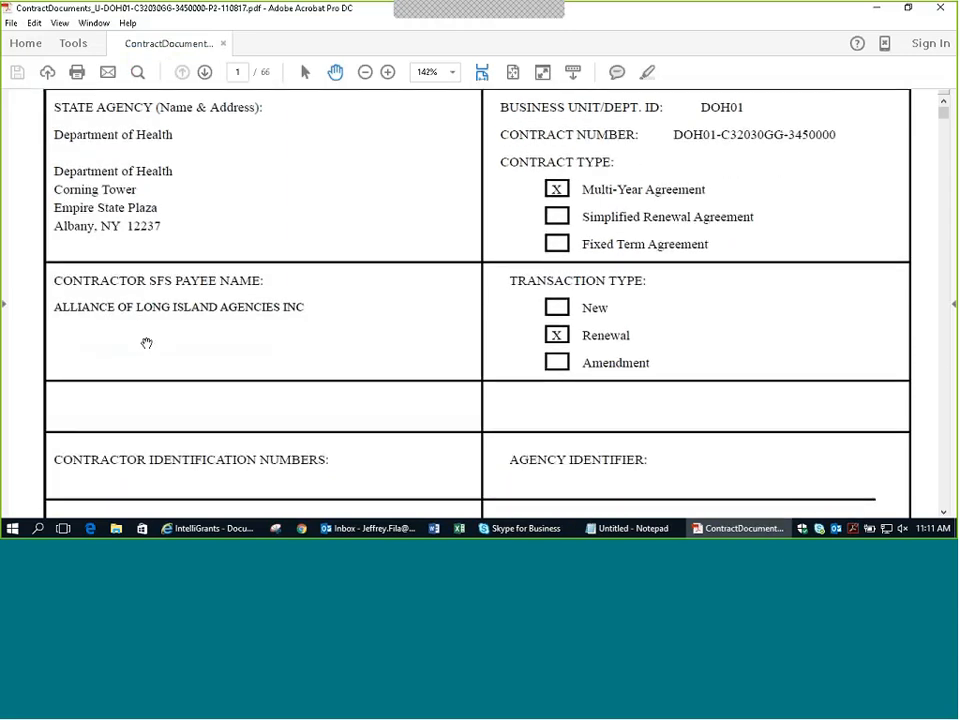
scroll(152, 341, down, 1)
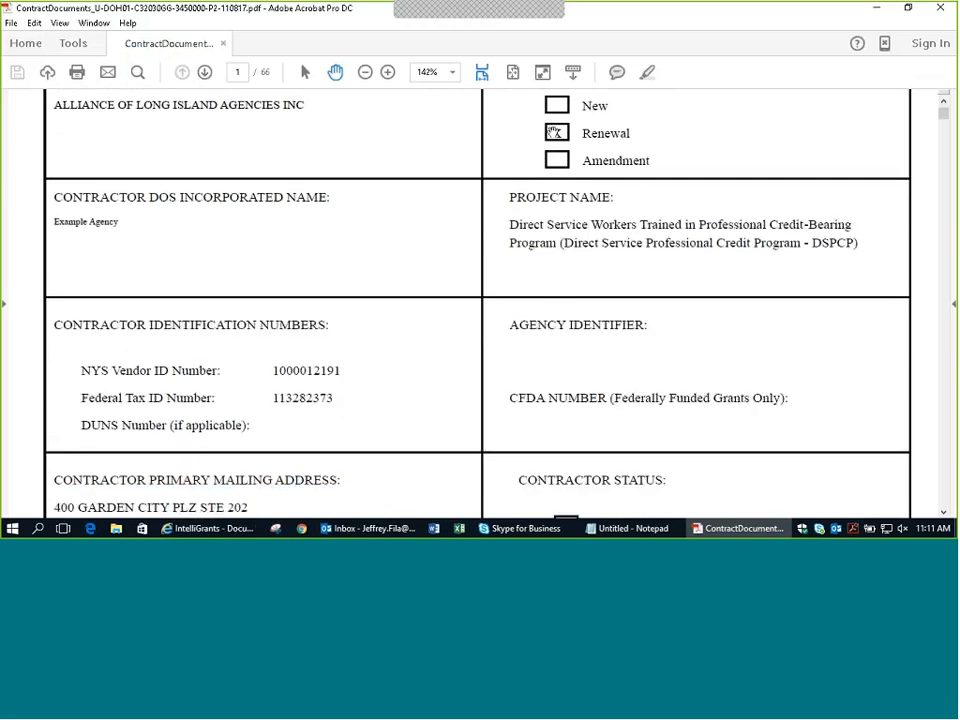
scroll(424, 268, down, 2)
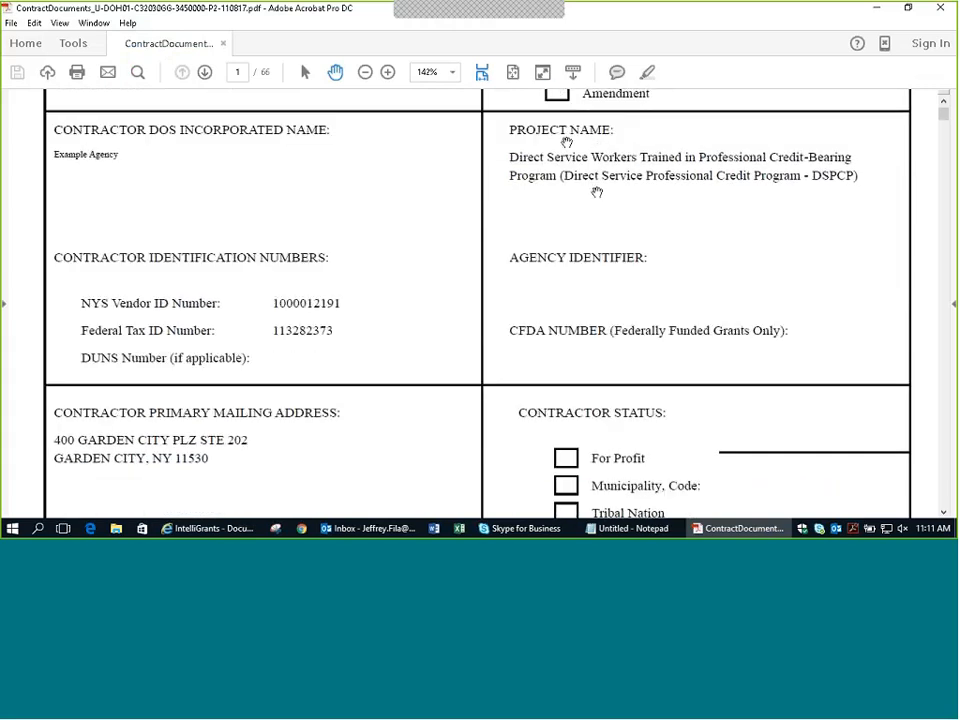
scroll(437, 324, down, 2)
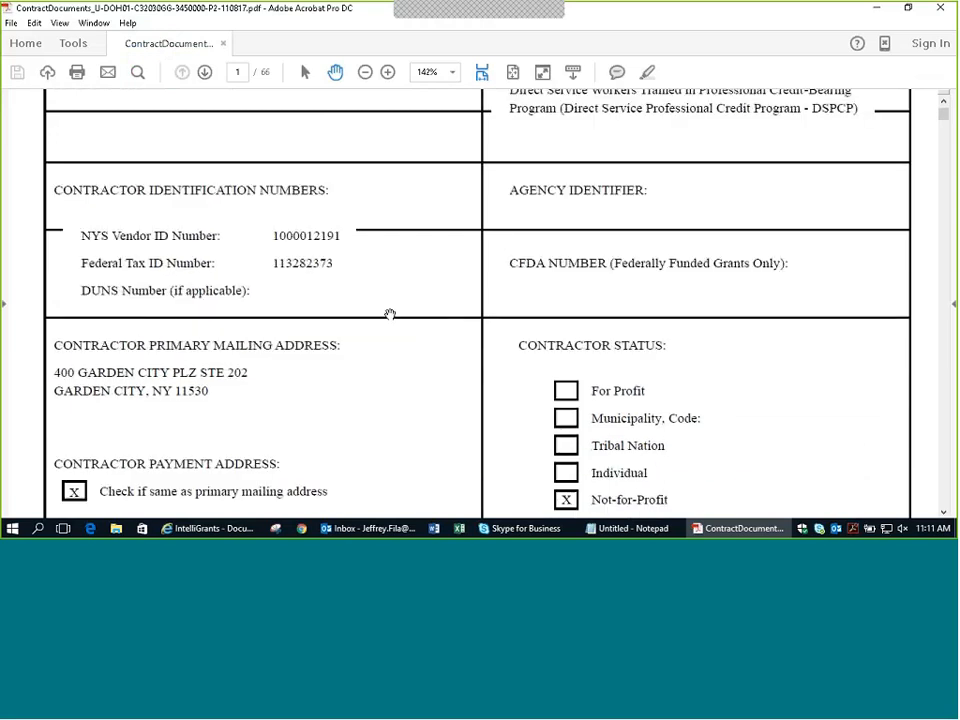
scroll(389, 318, down, 7)
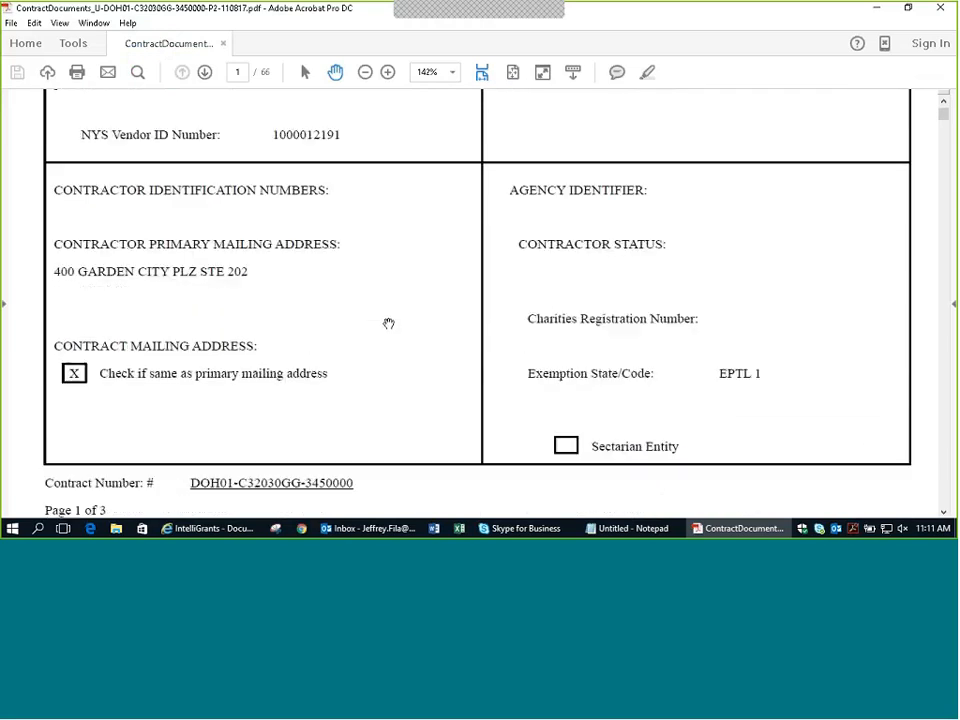
scroll(335, 355, down, 3)
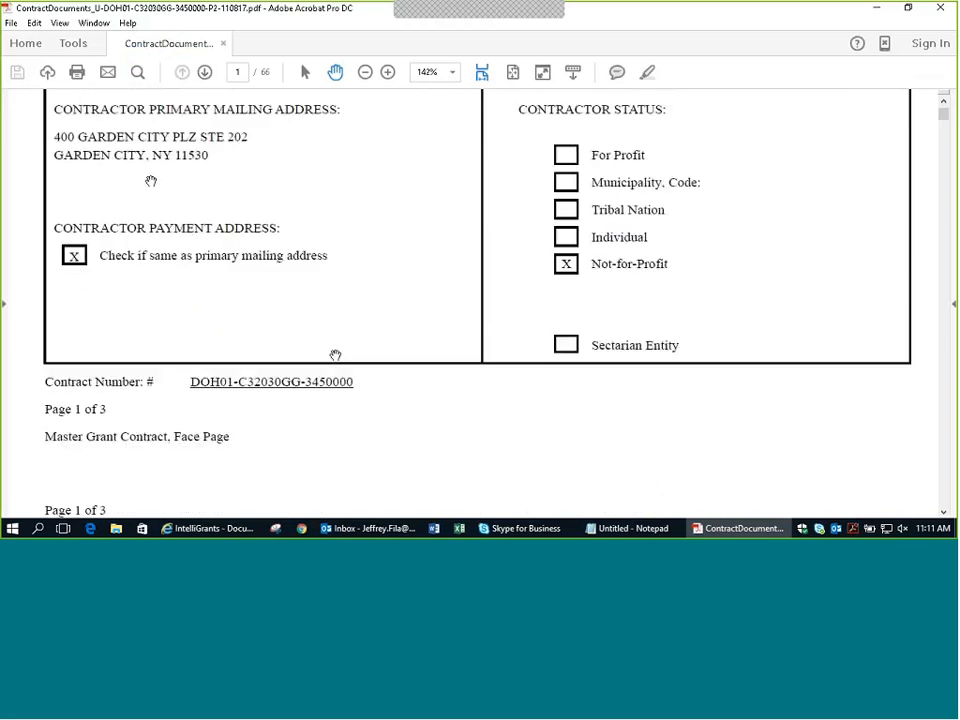
scroll(335, 355, down, 15)
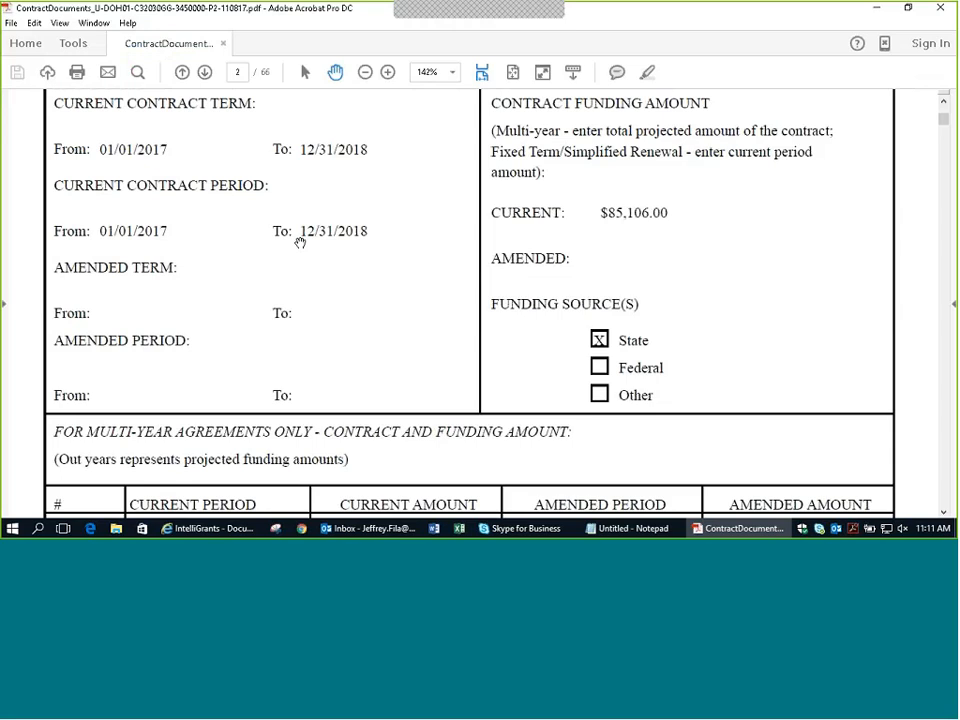
Step: Compare the current amounts for each period in the multi-year agreement table with the total contract funding amount on the face page
scroll(300, 242, down, 4)
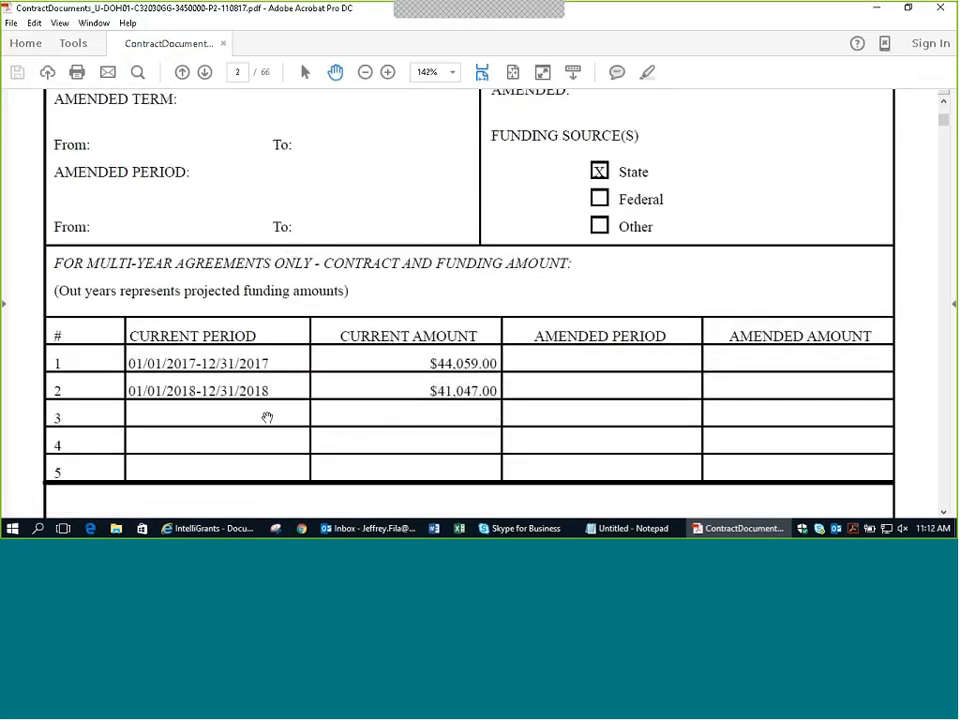
scroll(268, 418, up, 5)
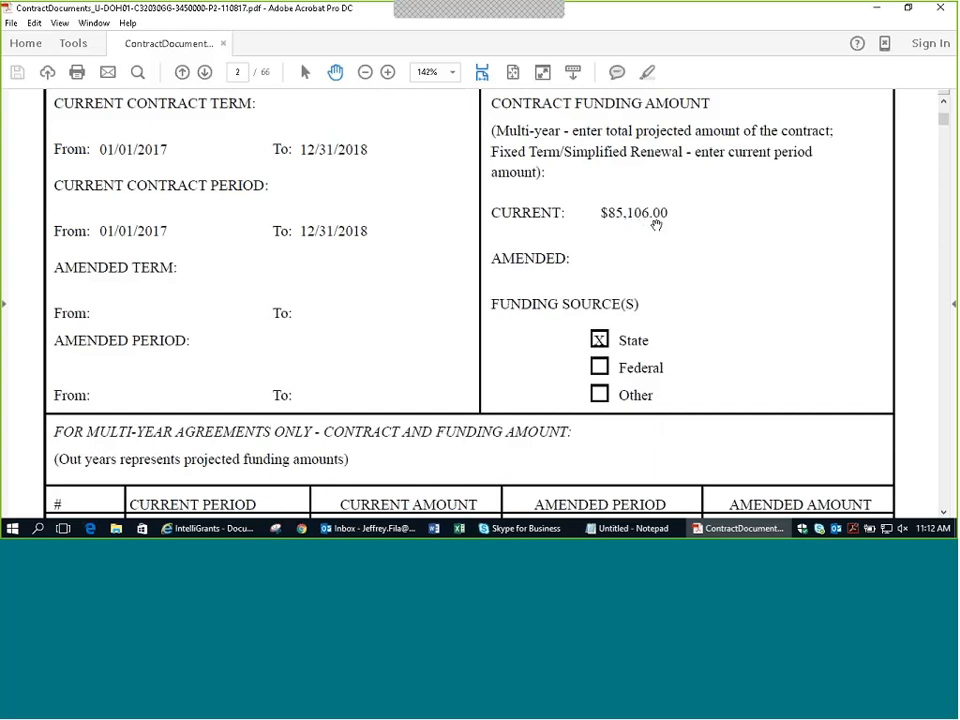
scroll(656, 223, down, 3)
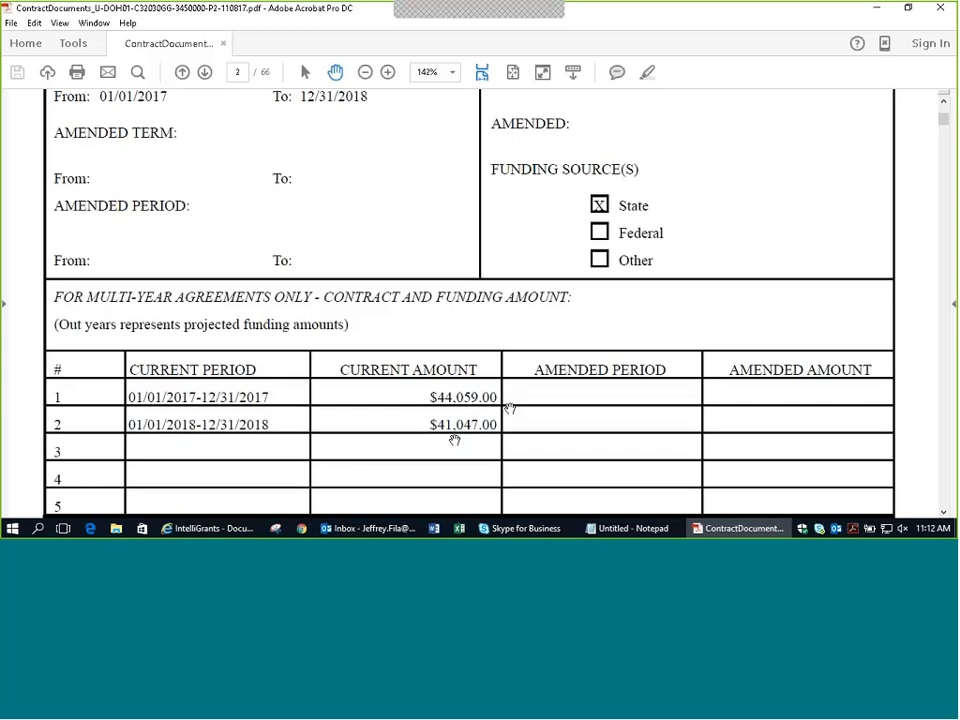
scroll(354, 409, down, 10)
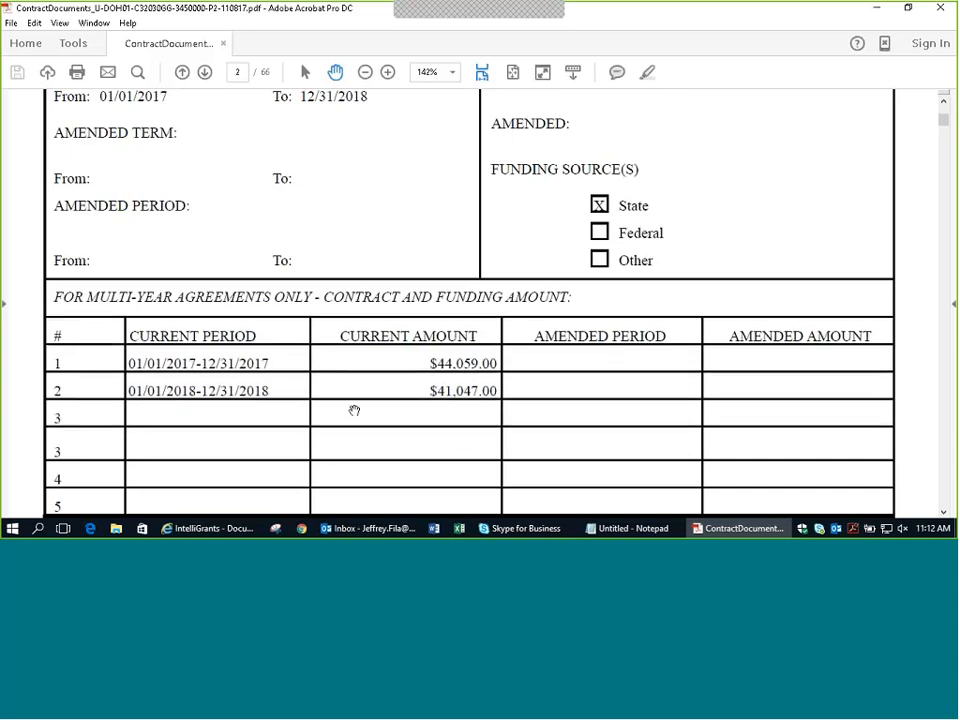
Step: Review the face page's attachments list and the contractor and state agency signature page, then close the contract PDF
scroll(354, 409, down, 3)
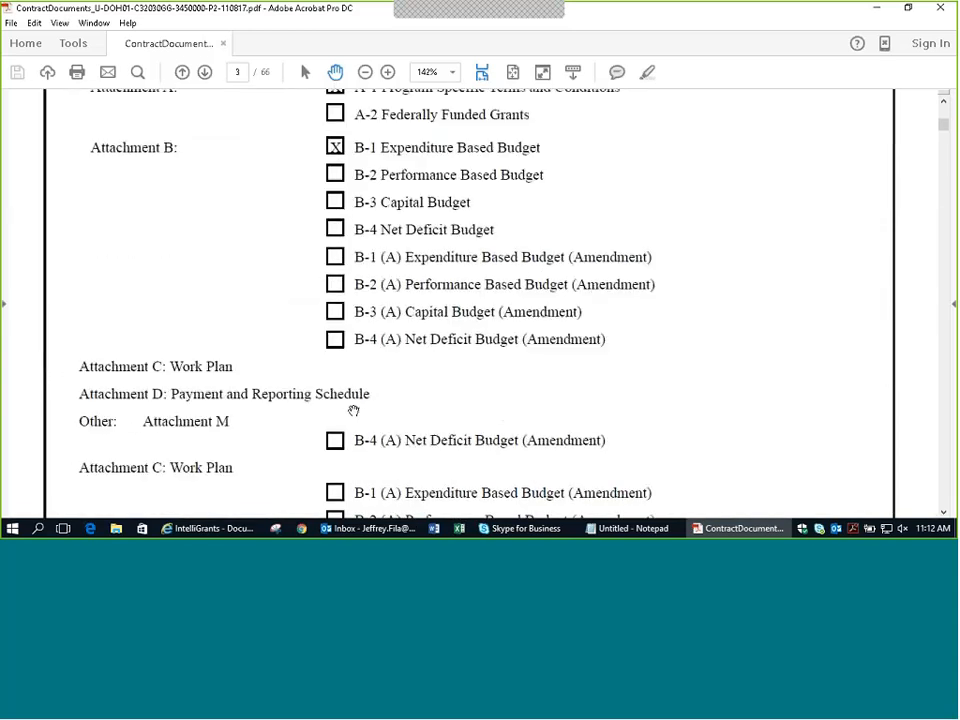
scroll(483, 337, down, 8)
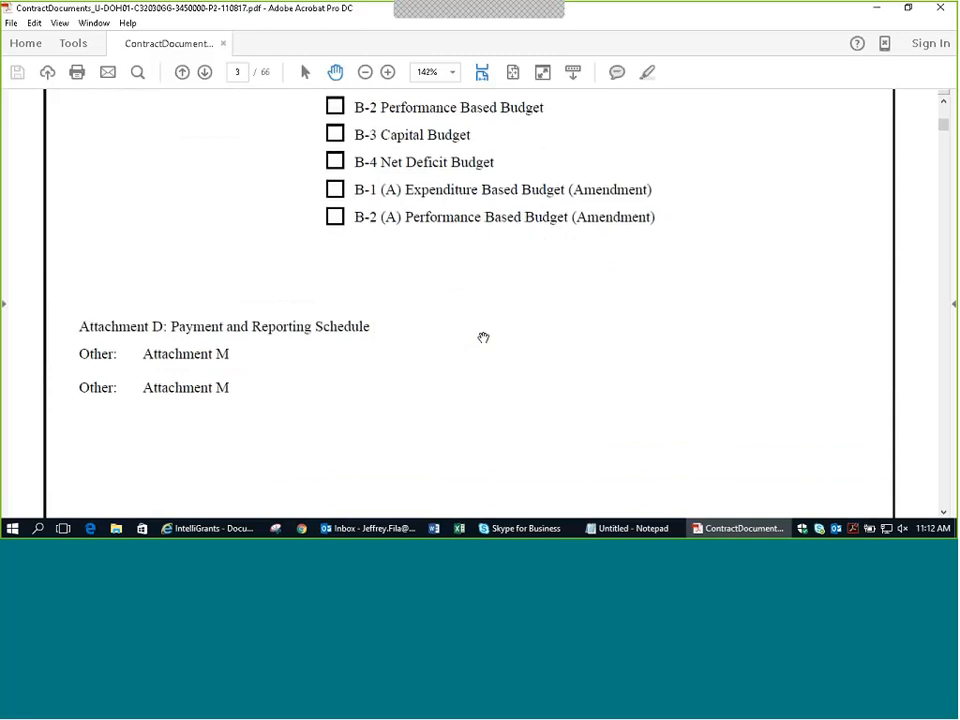
scroll(483, 336, down, 8)
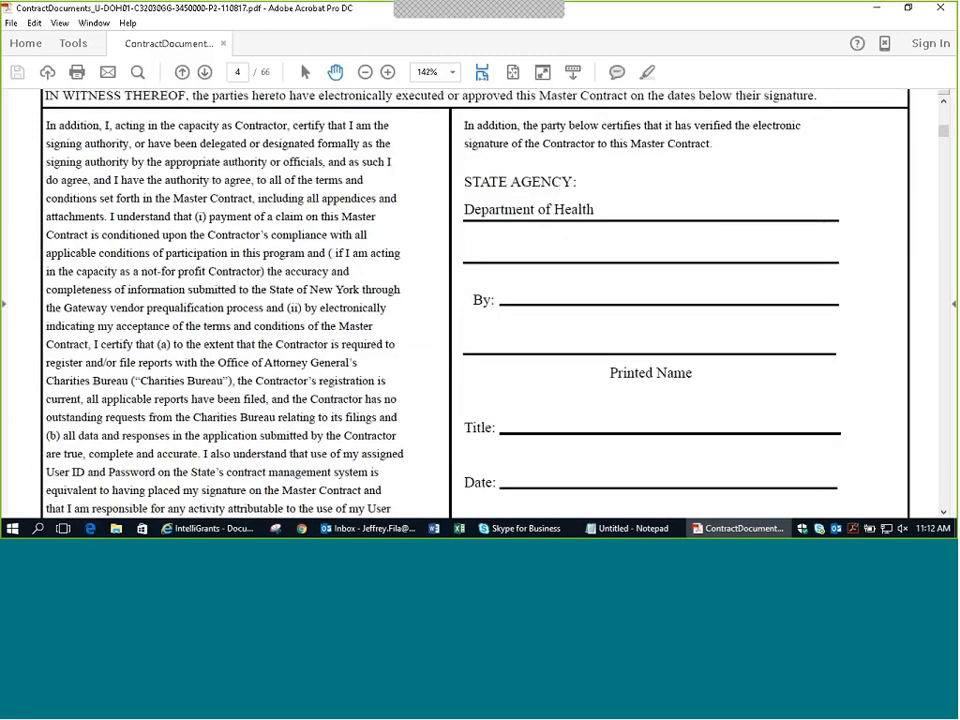
scroll(483, 336, down, 3)
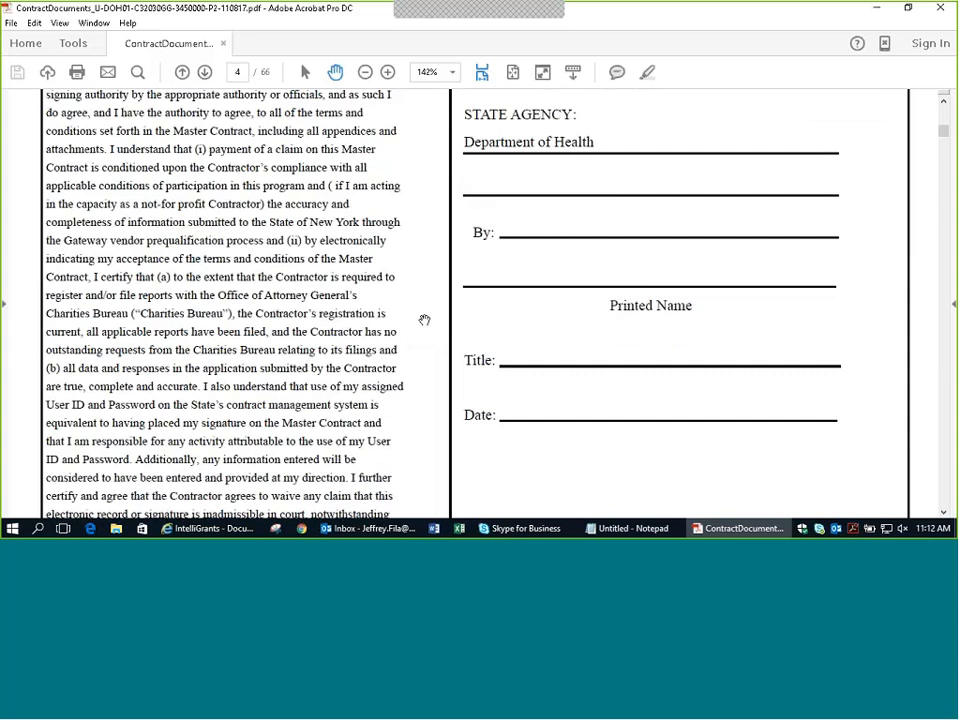
scroll(425, 320, up, 8)
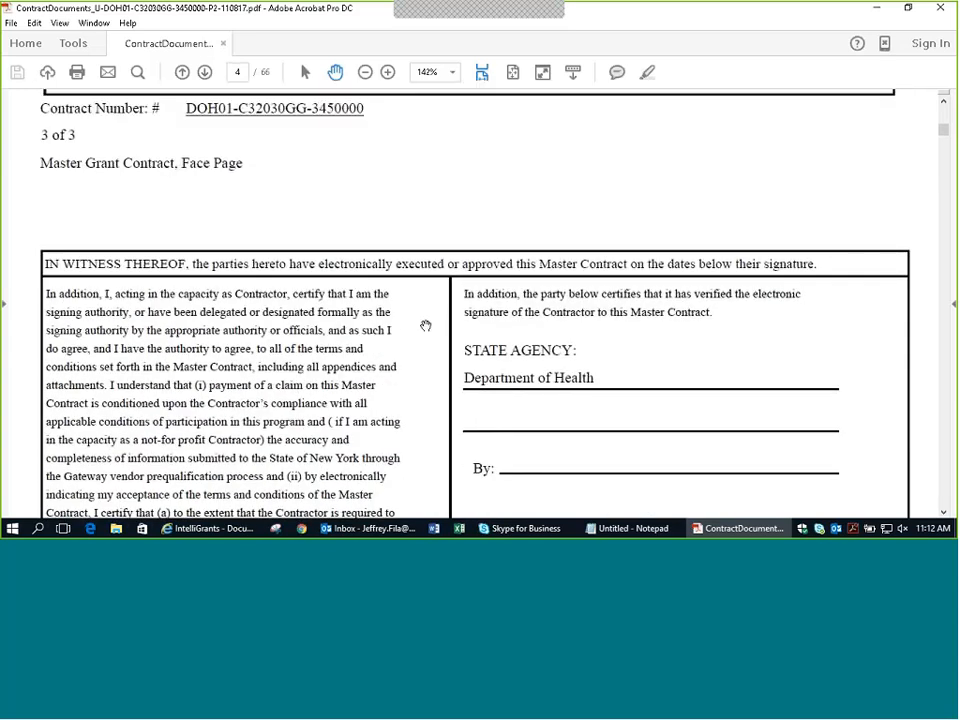
scroll(428, 326, up, 15)
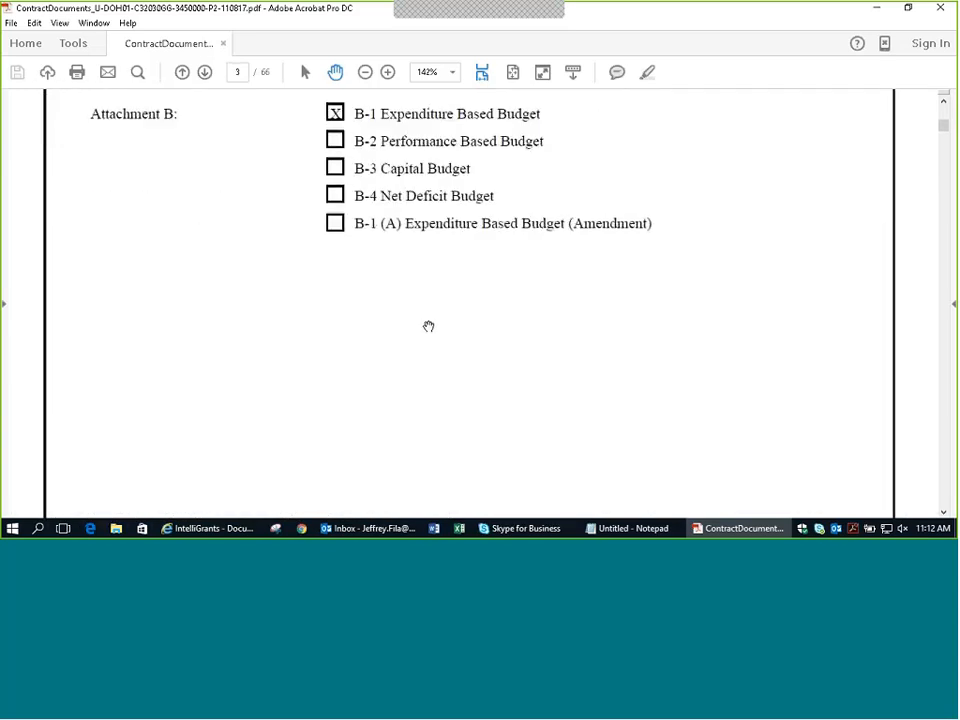
scroll(428, 326, up, 4)
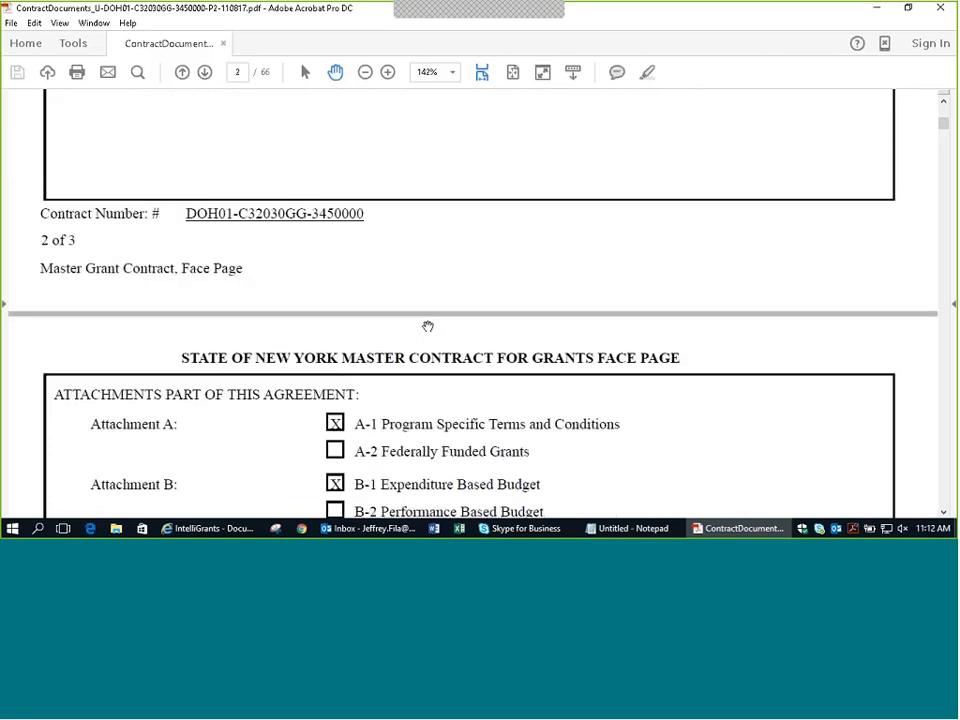
scroll(428, 326, up, 5)
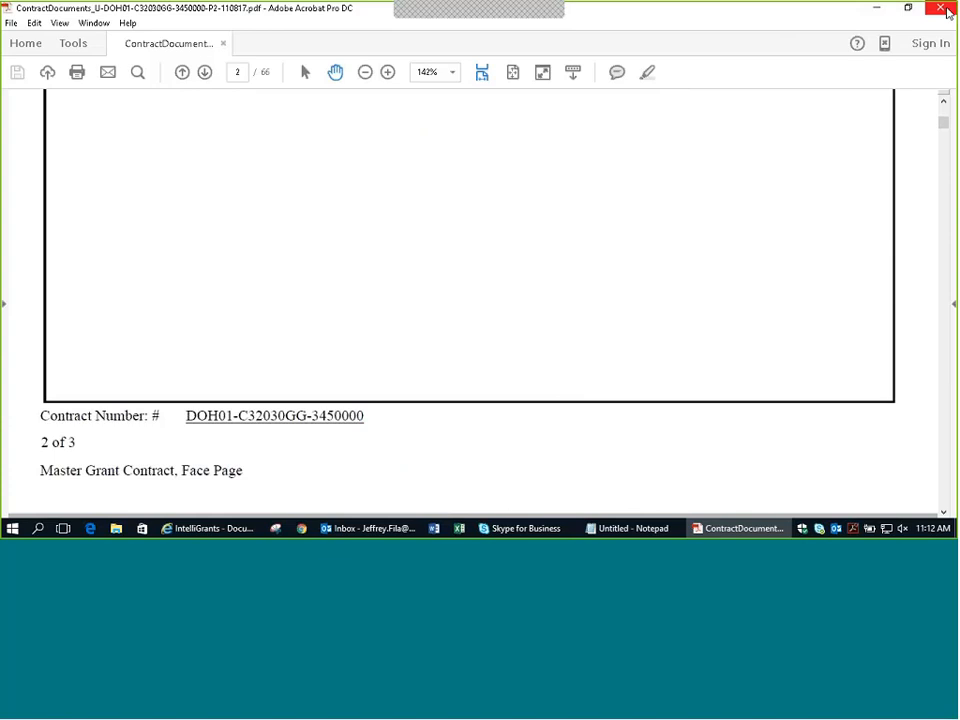
click(941, 10)
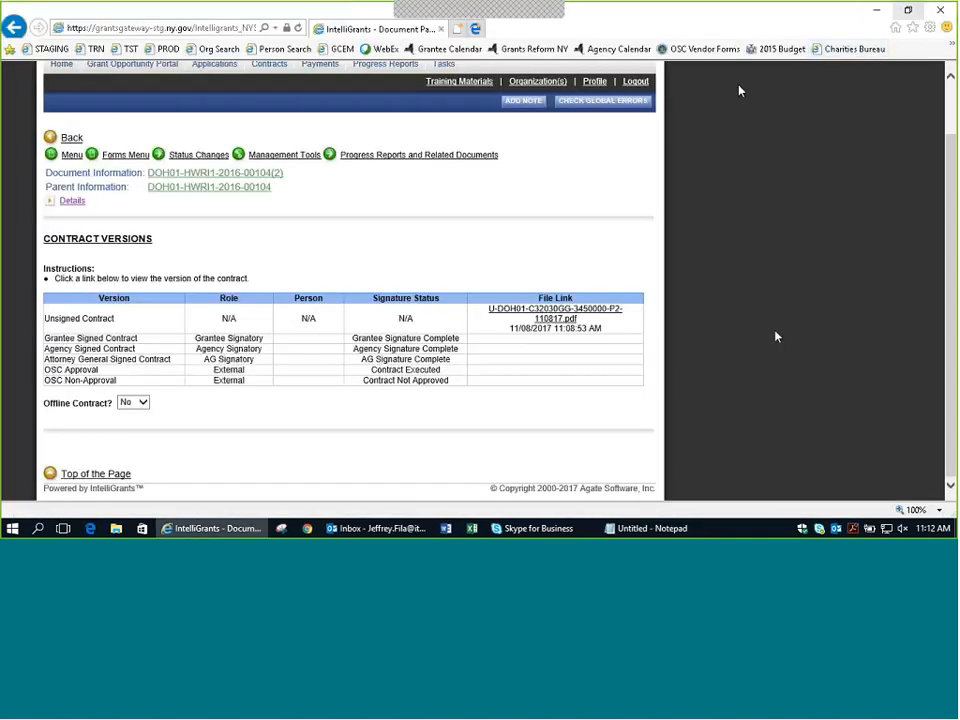
Step: Start the contract's signature status change and agree to the contractor's signing authority certification
scroll(784, 323, up, 2)
mouse_move(190, 221)
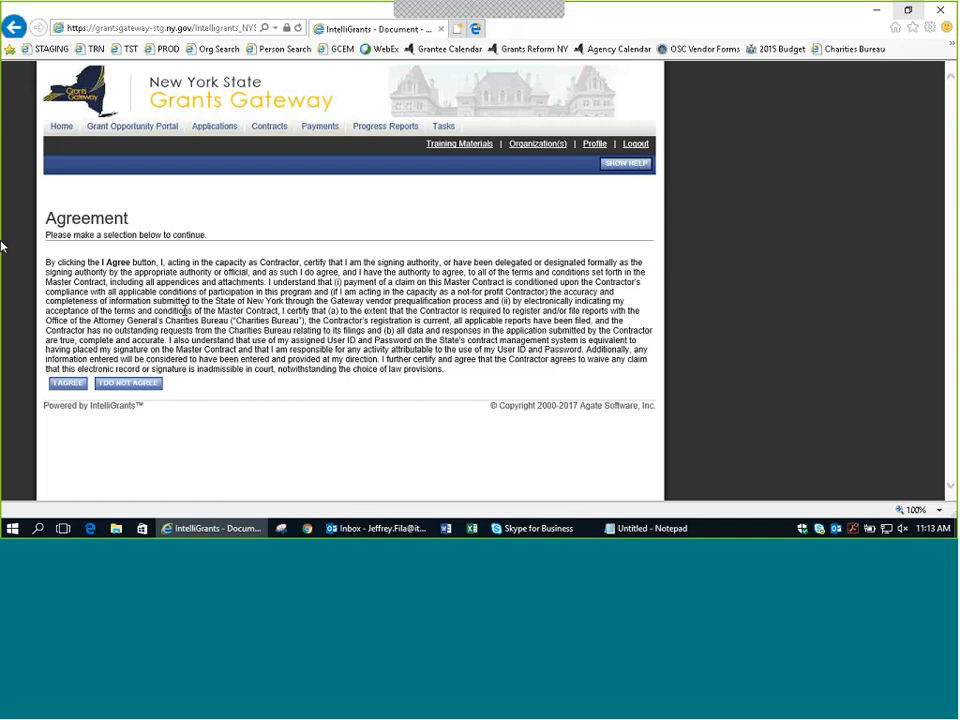
click(60, 390)
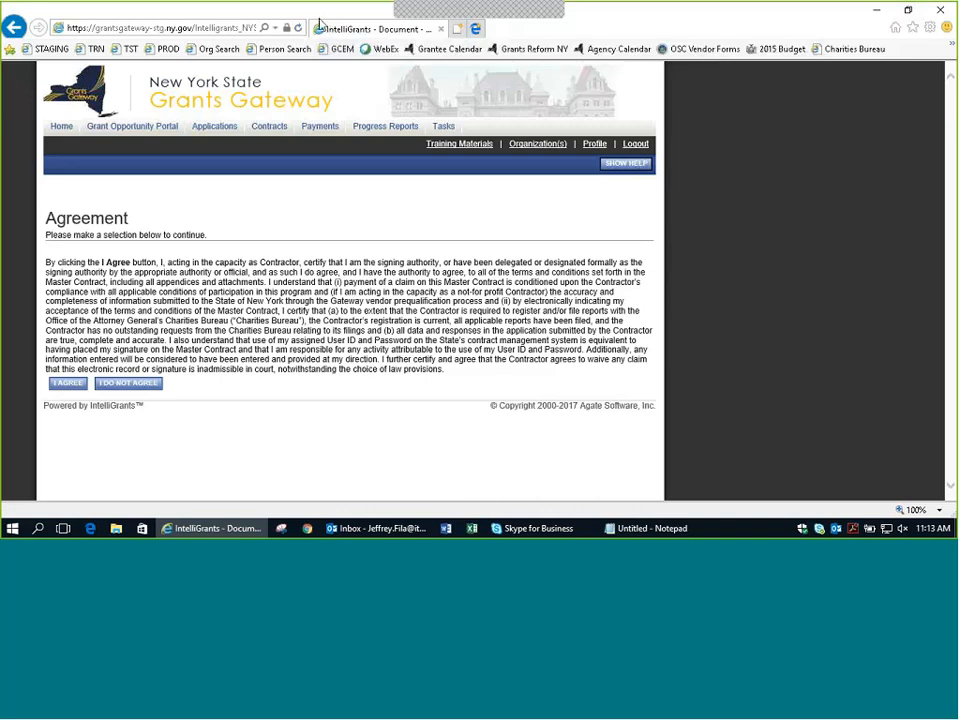
click(67, 383)
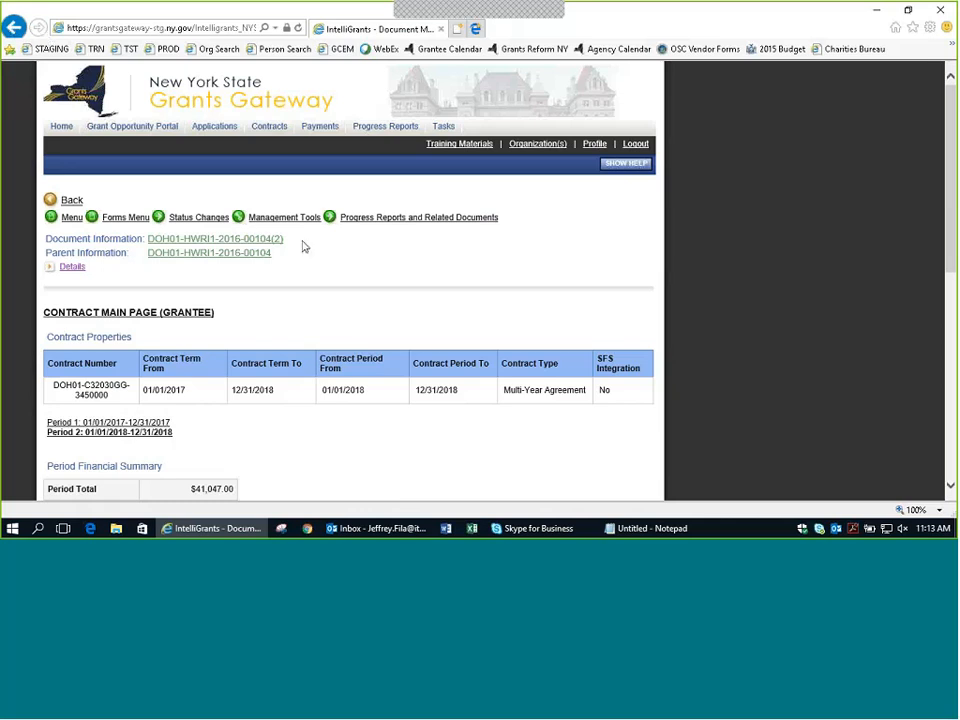
Step: Return to the Grants Gateway home page
click(57, 134)
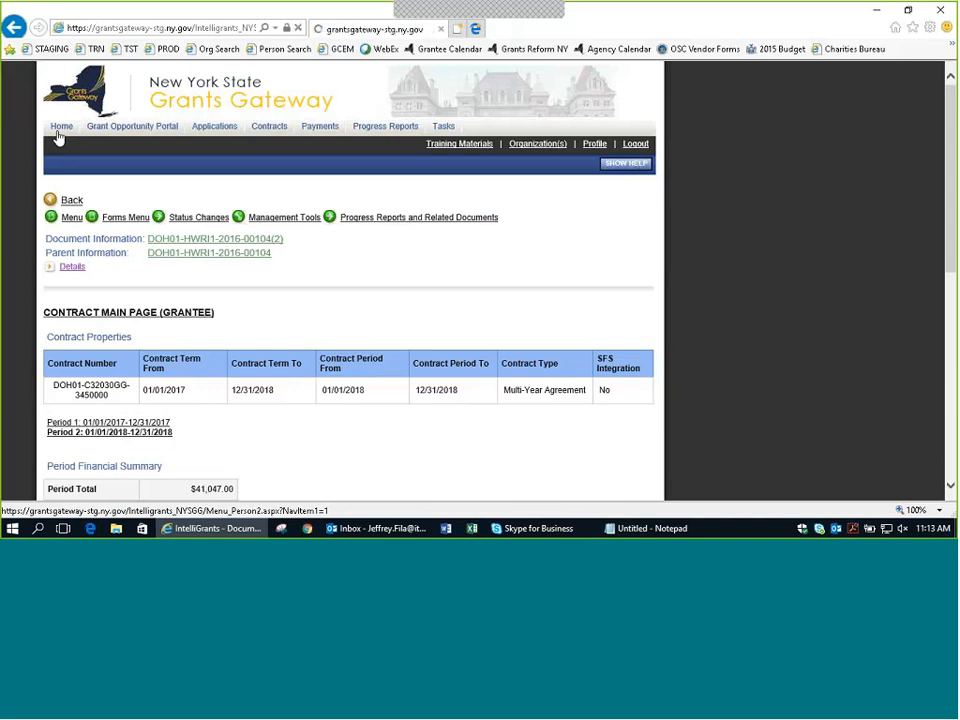
scroll(490, 375, down, 1)
scroll(490, 375, up, 1)
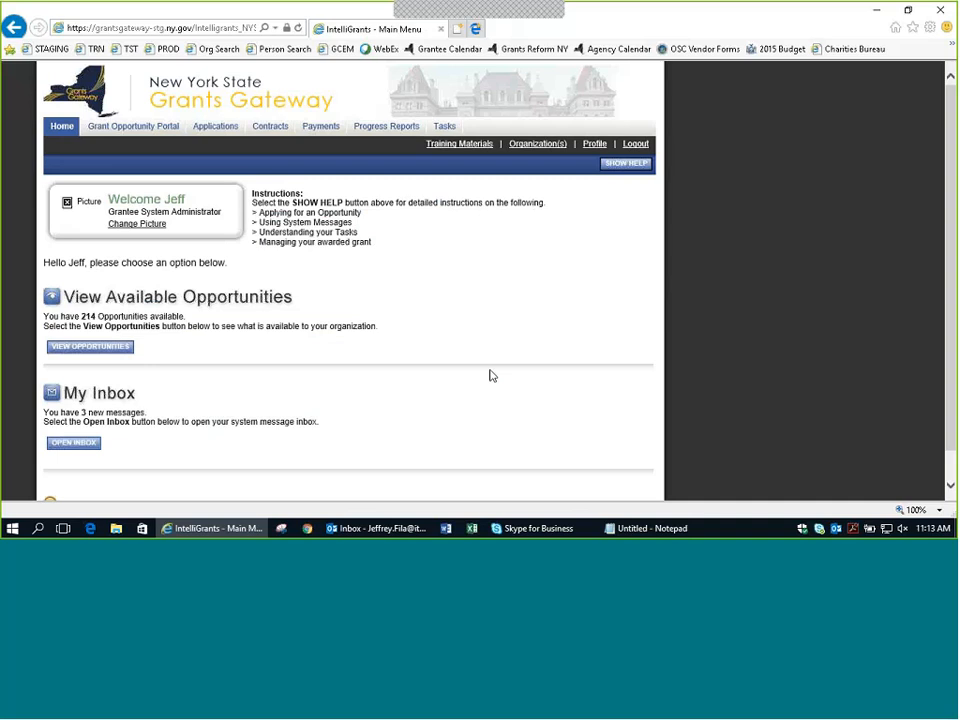